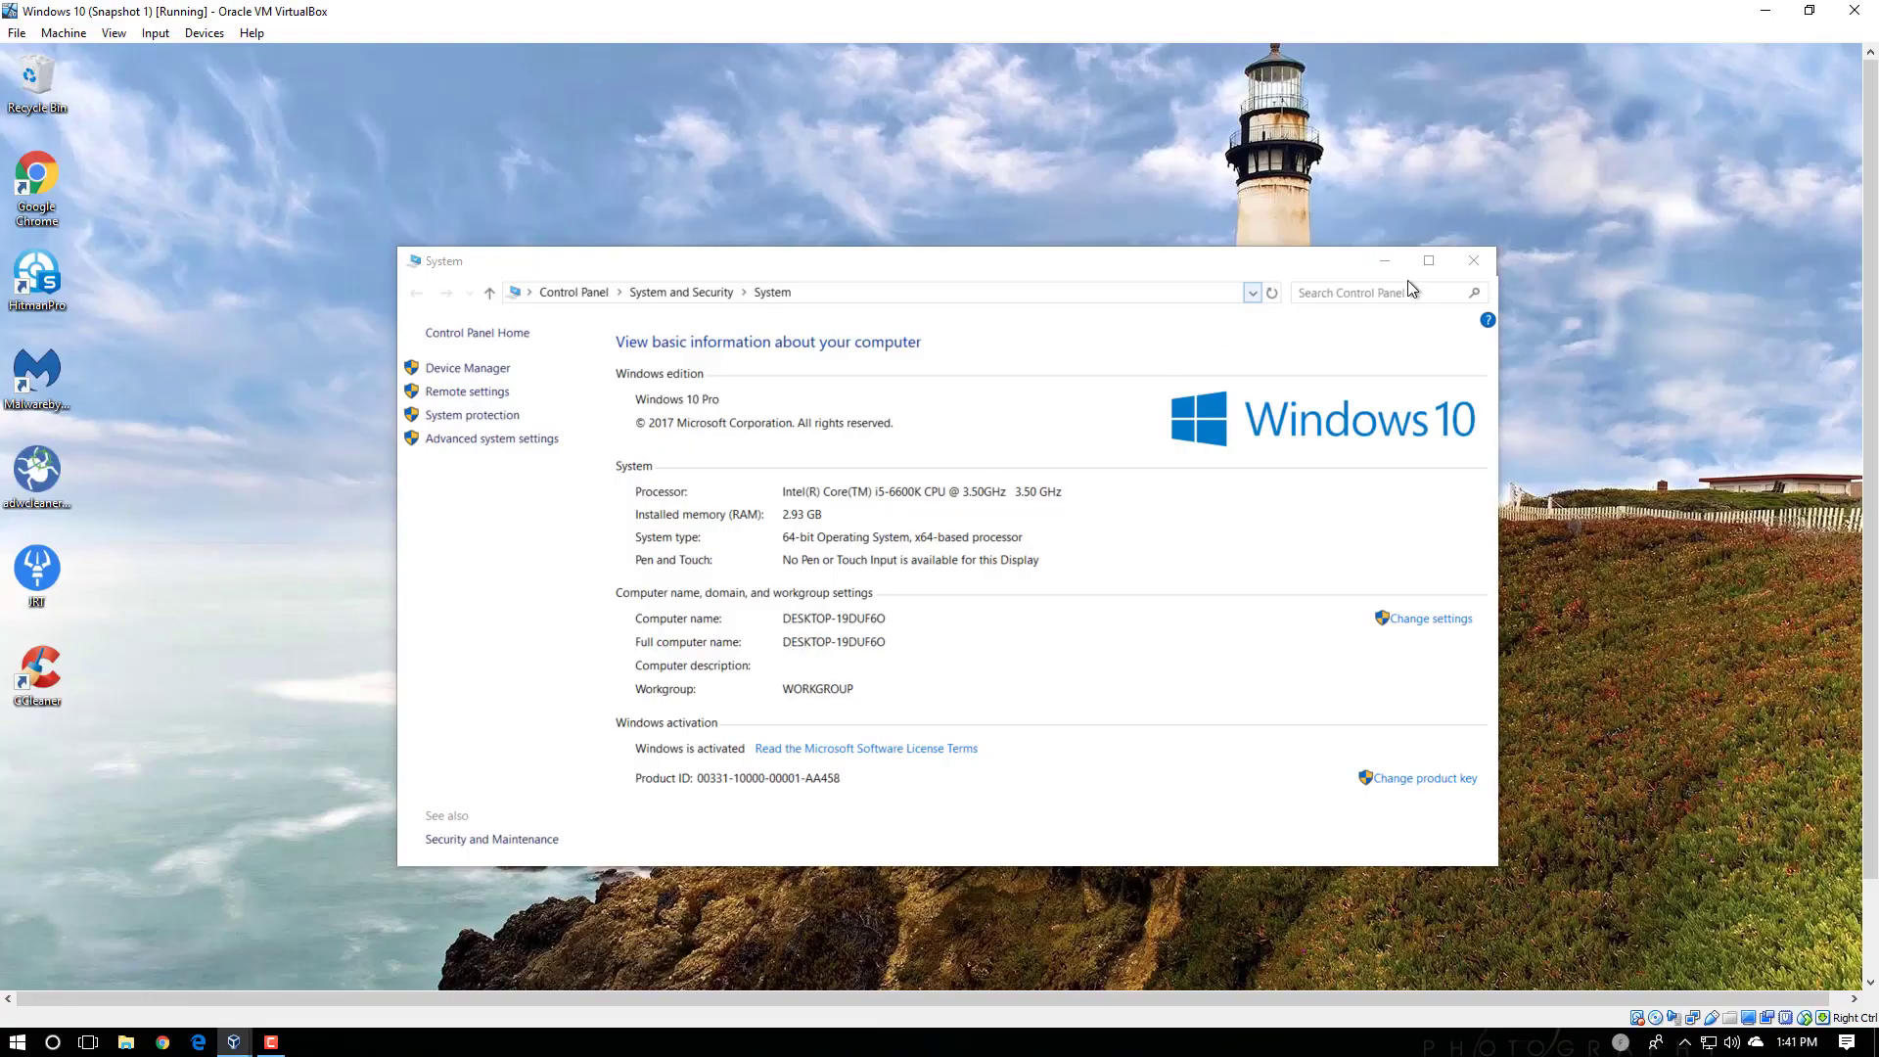
# Step: Close the guest's System window, then switch VirtualBox to View > Full-screen Mode
pyautogui.click(1473, 260)
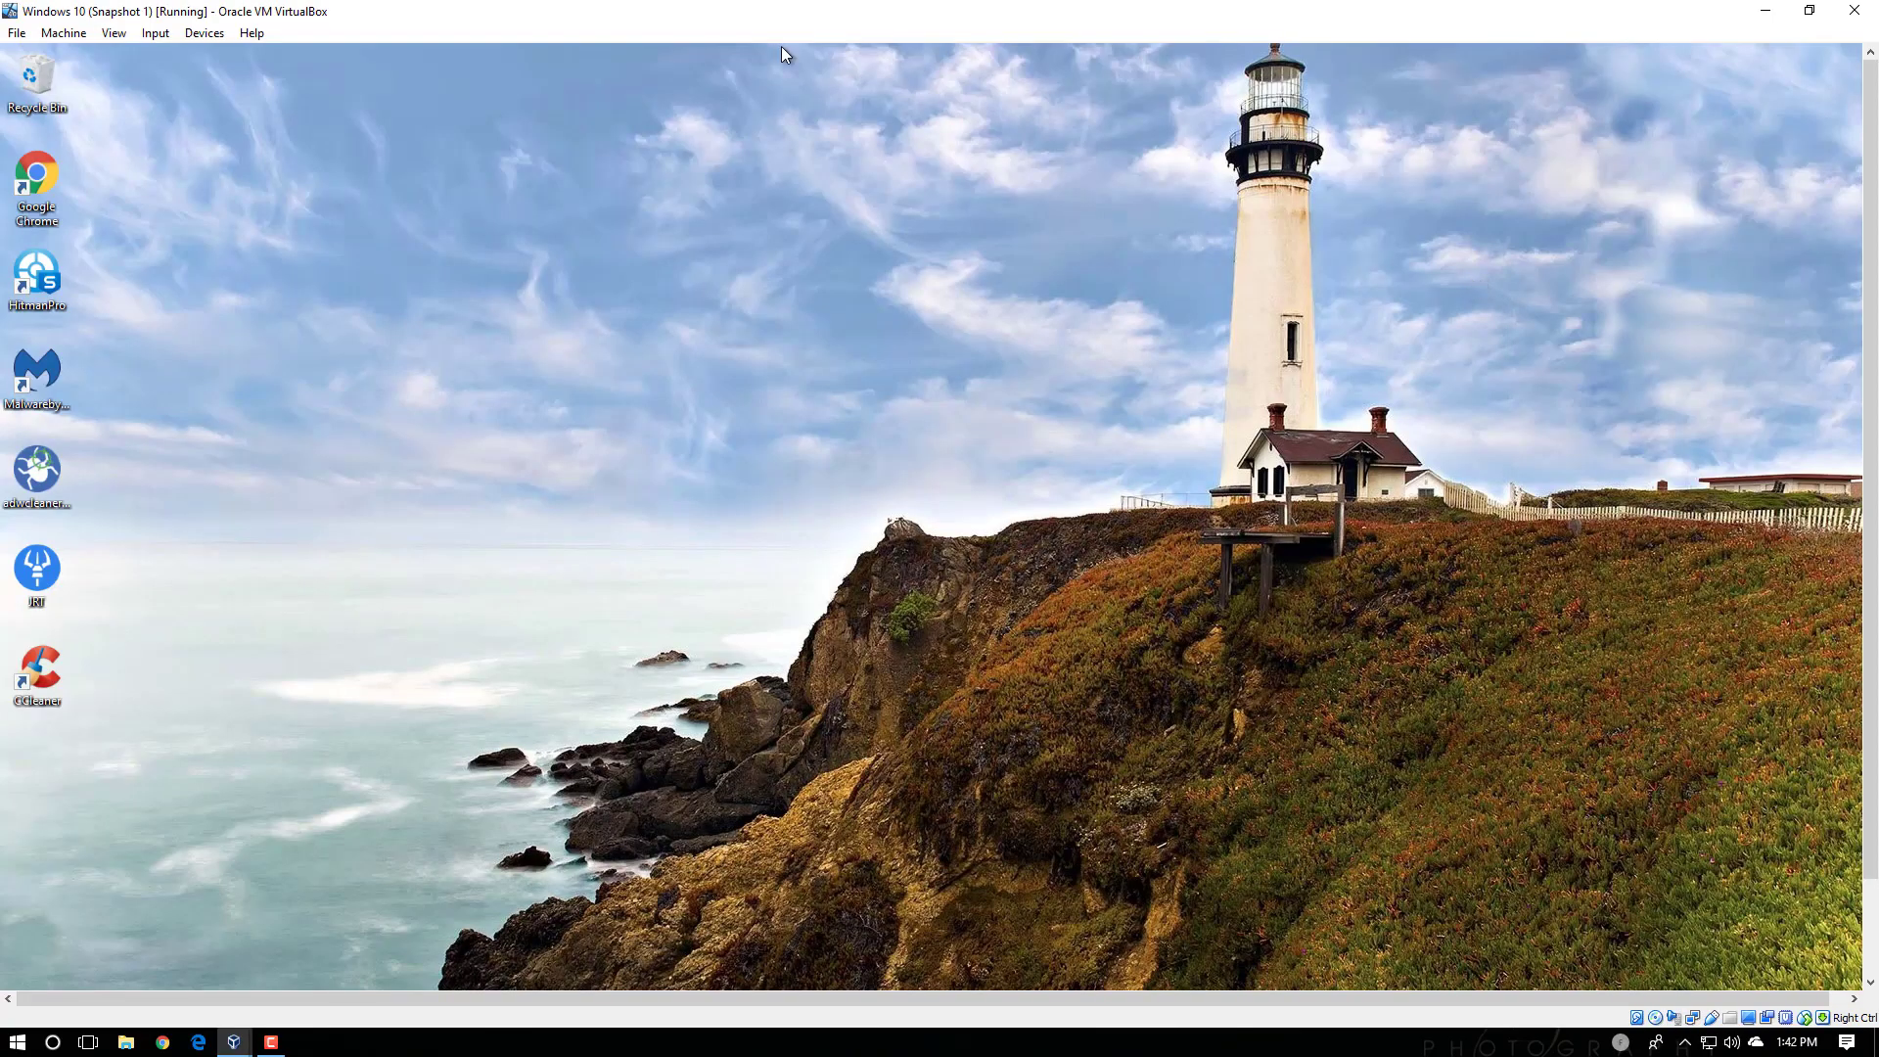
pyautogui.click(64, 33)
pyautogui.moveTo(117, 37)
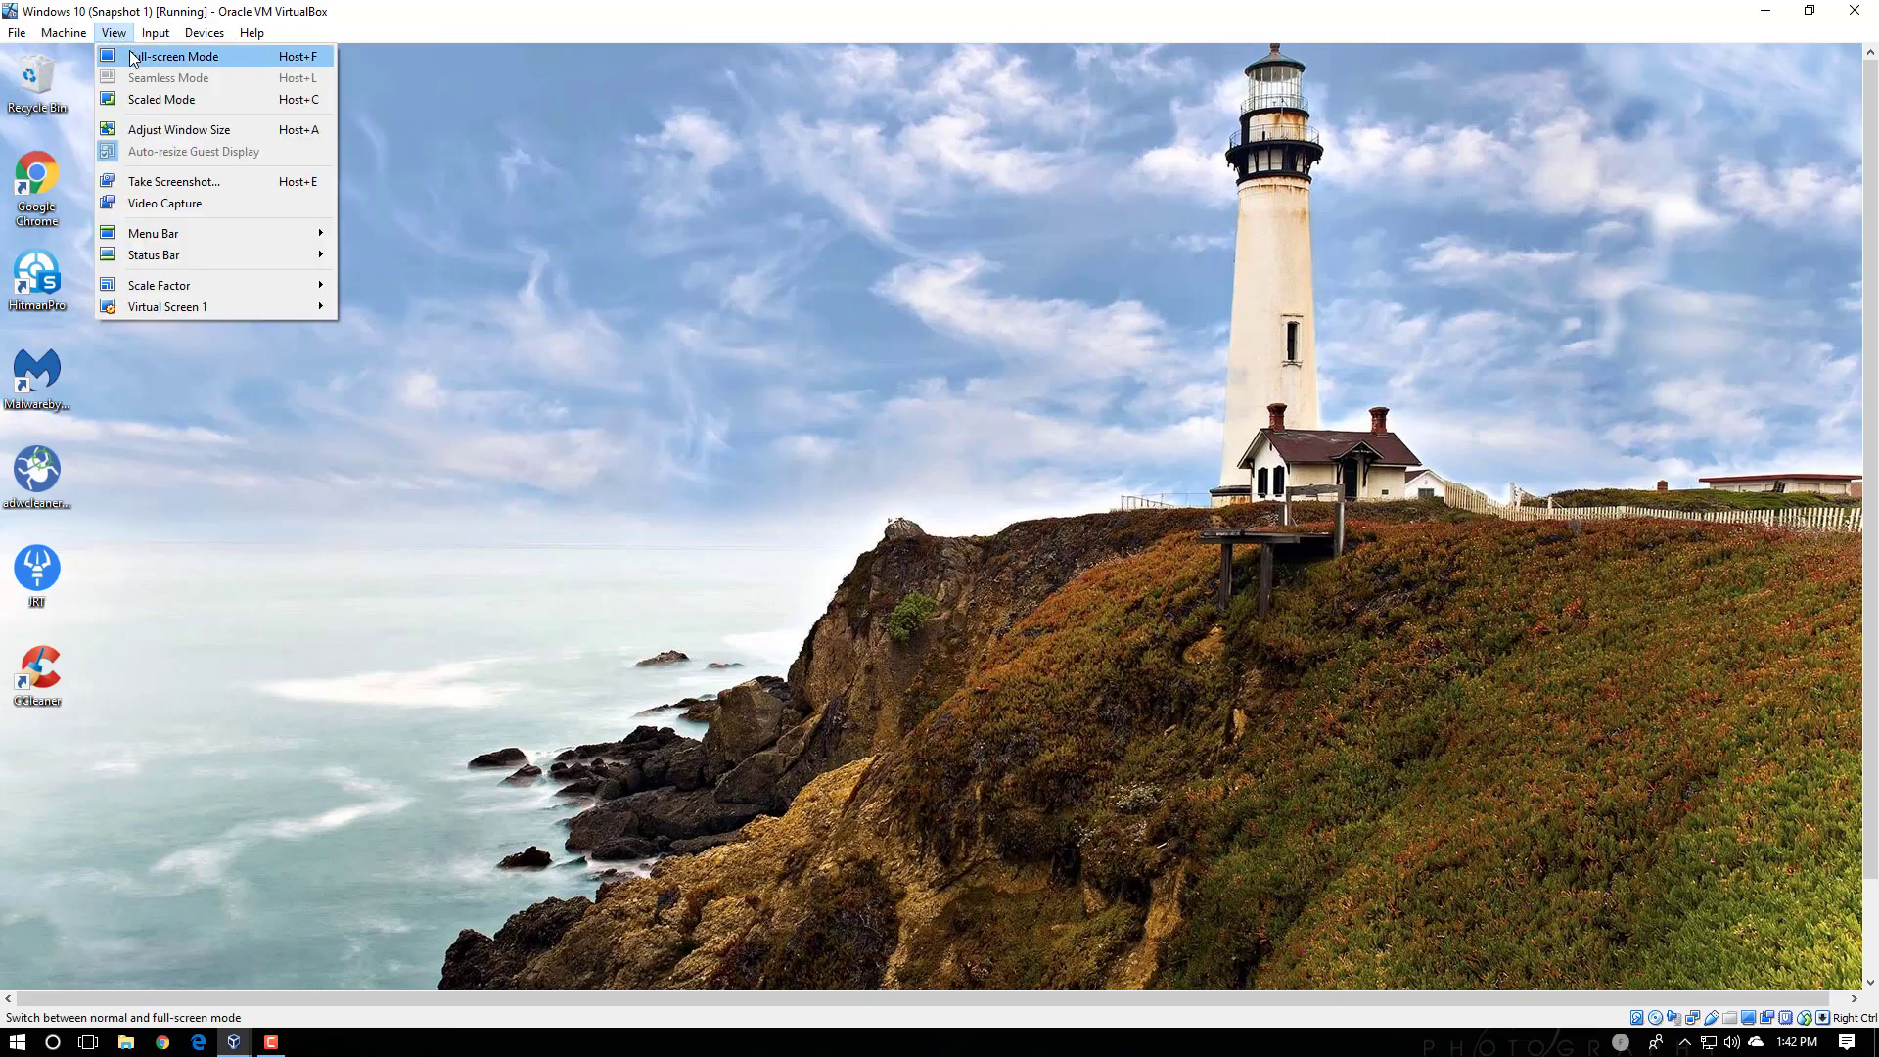
pyautogui.click(133, 58)
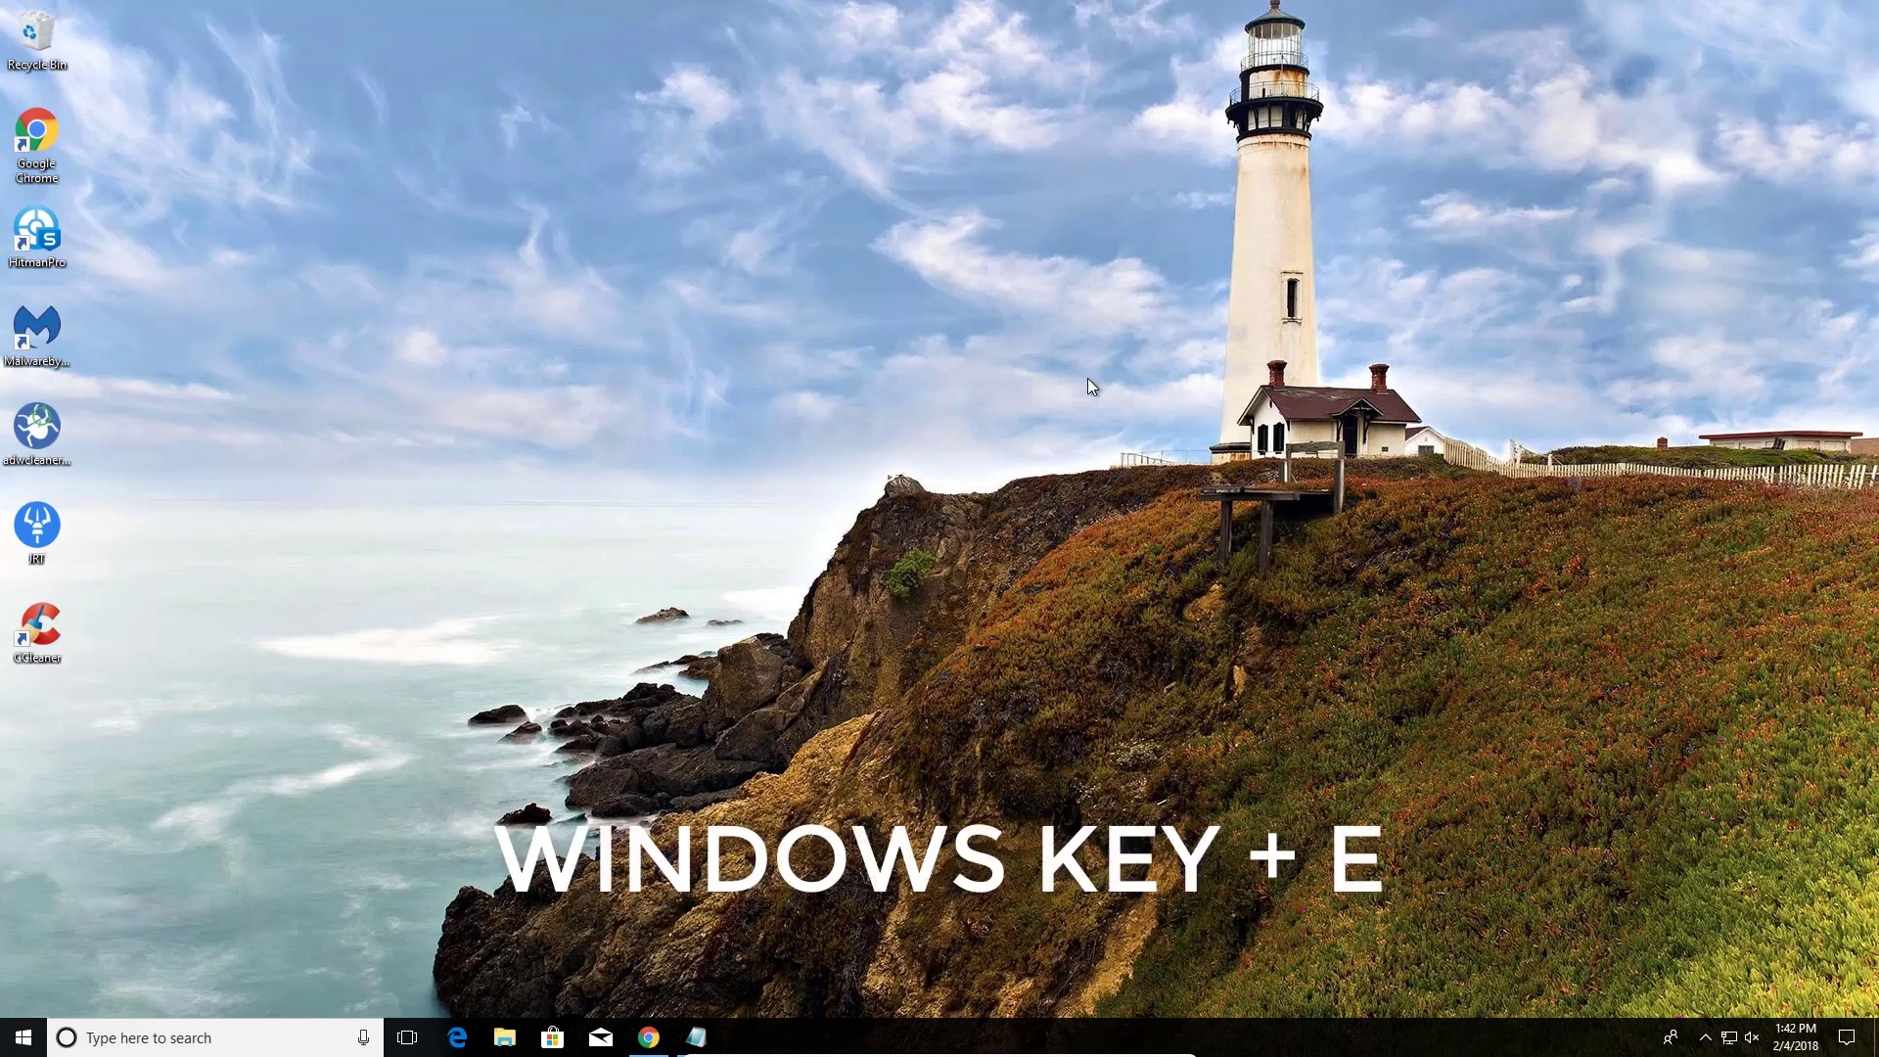
pyautogui.press('super+e')
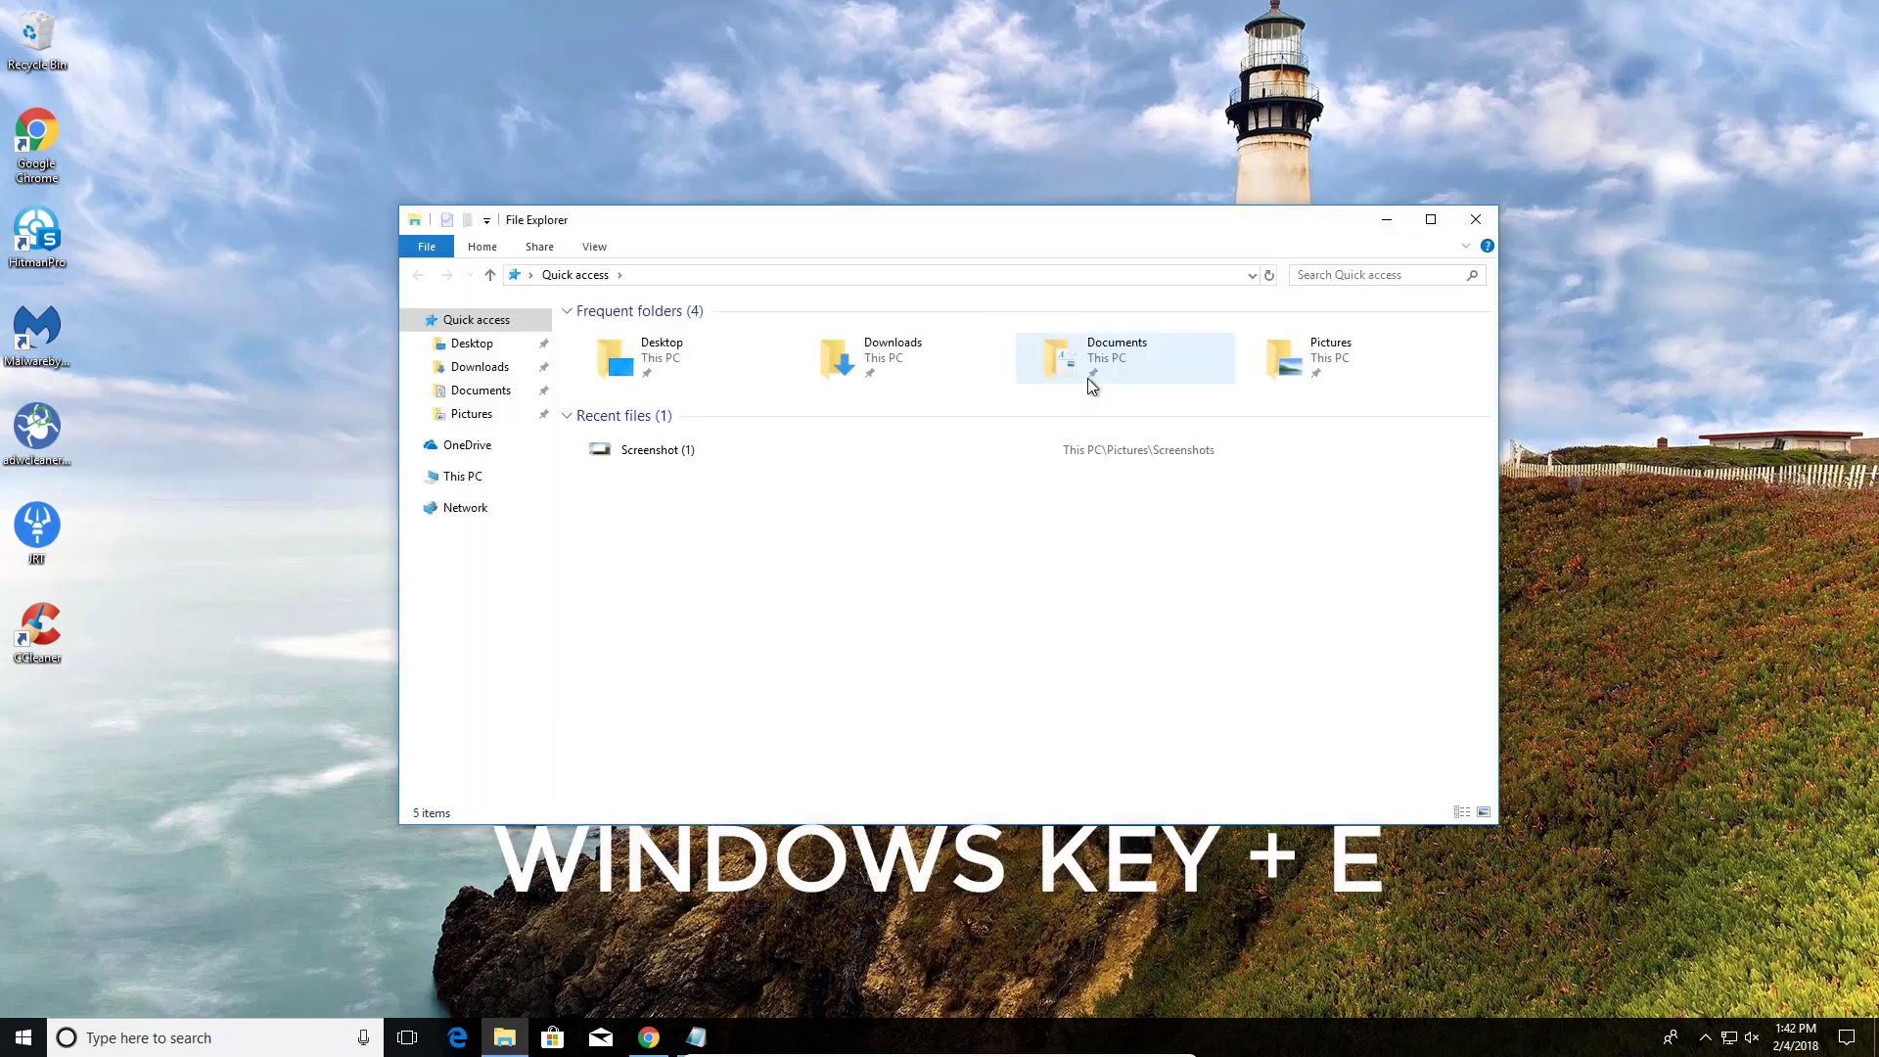
pyautogui.click(477, 487)
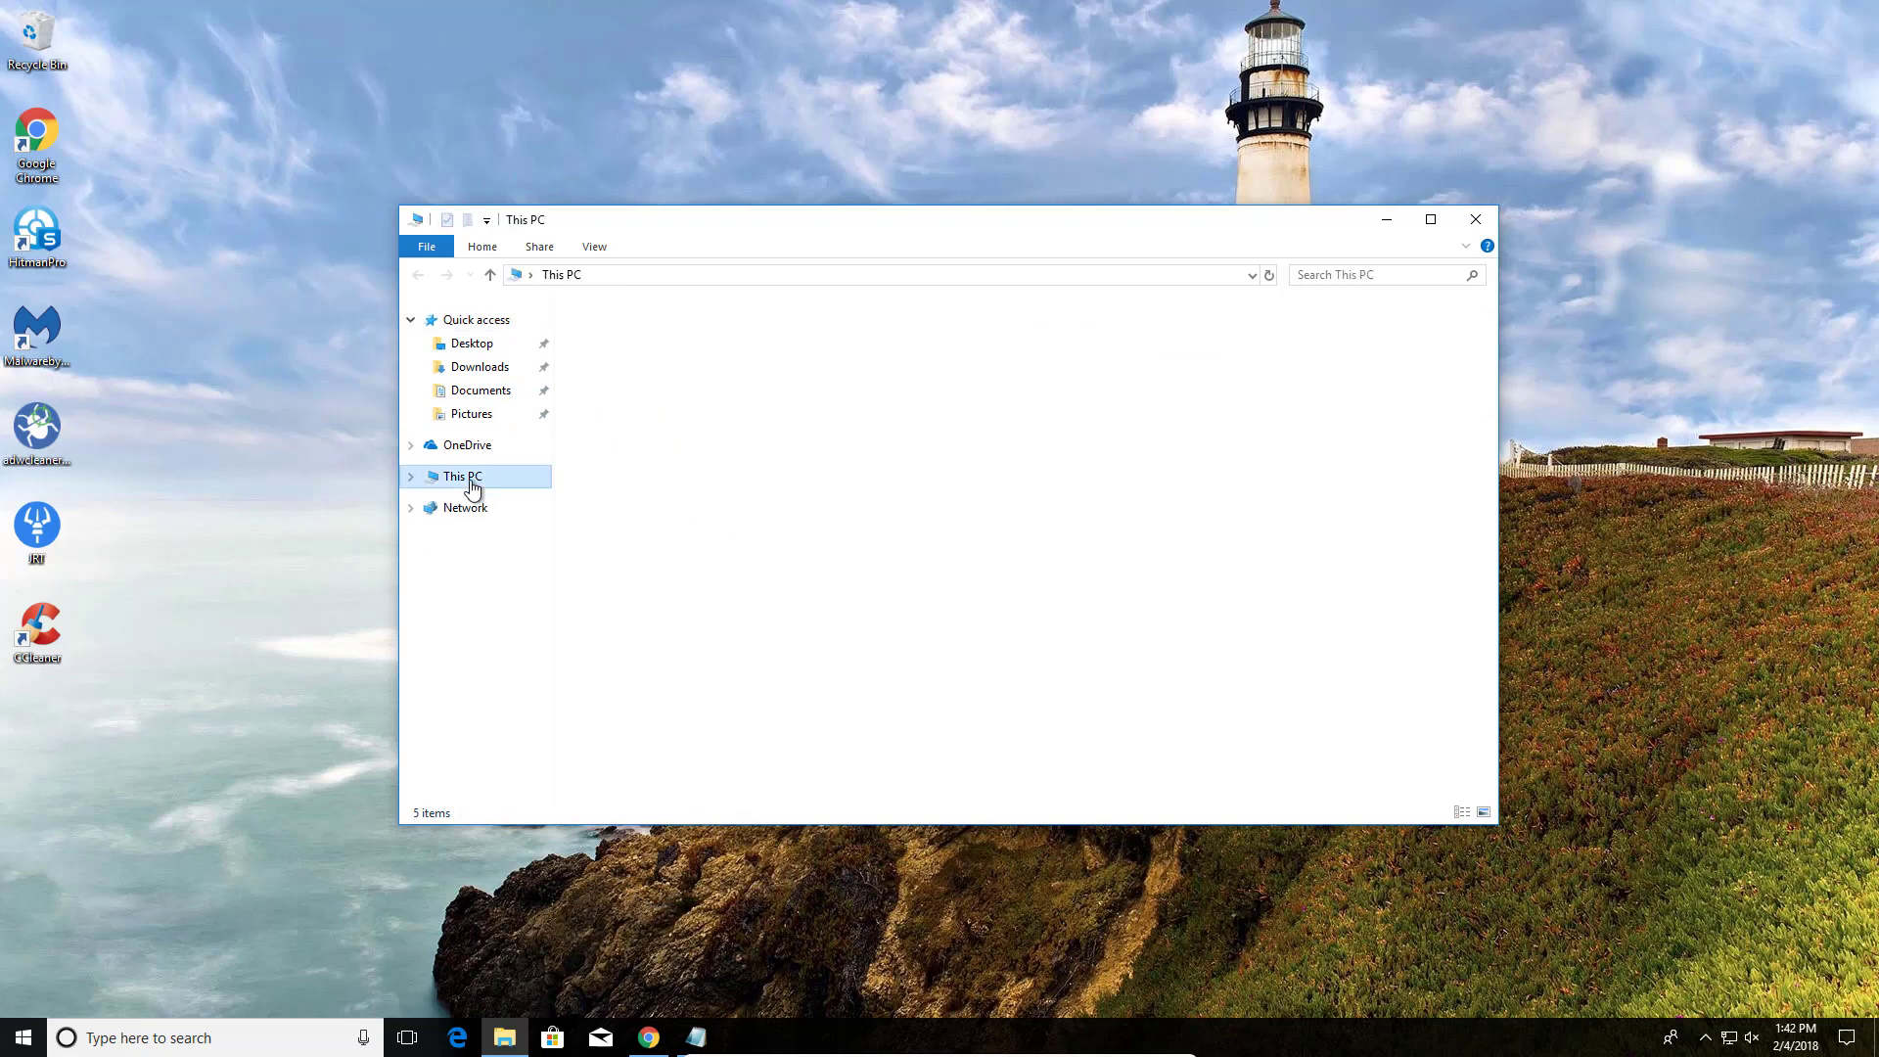
pyautogui.doubleClick(724, 556)
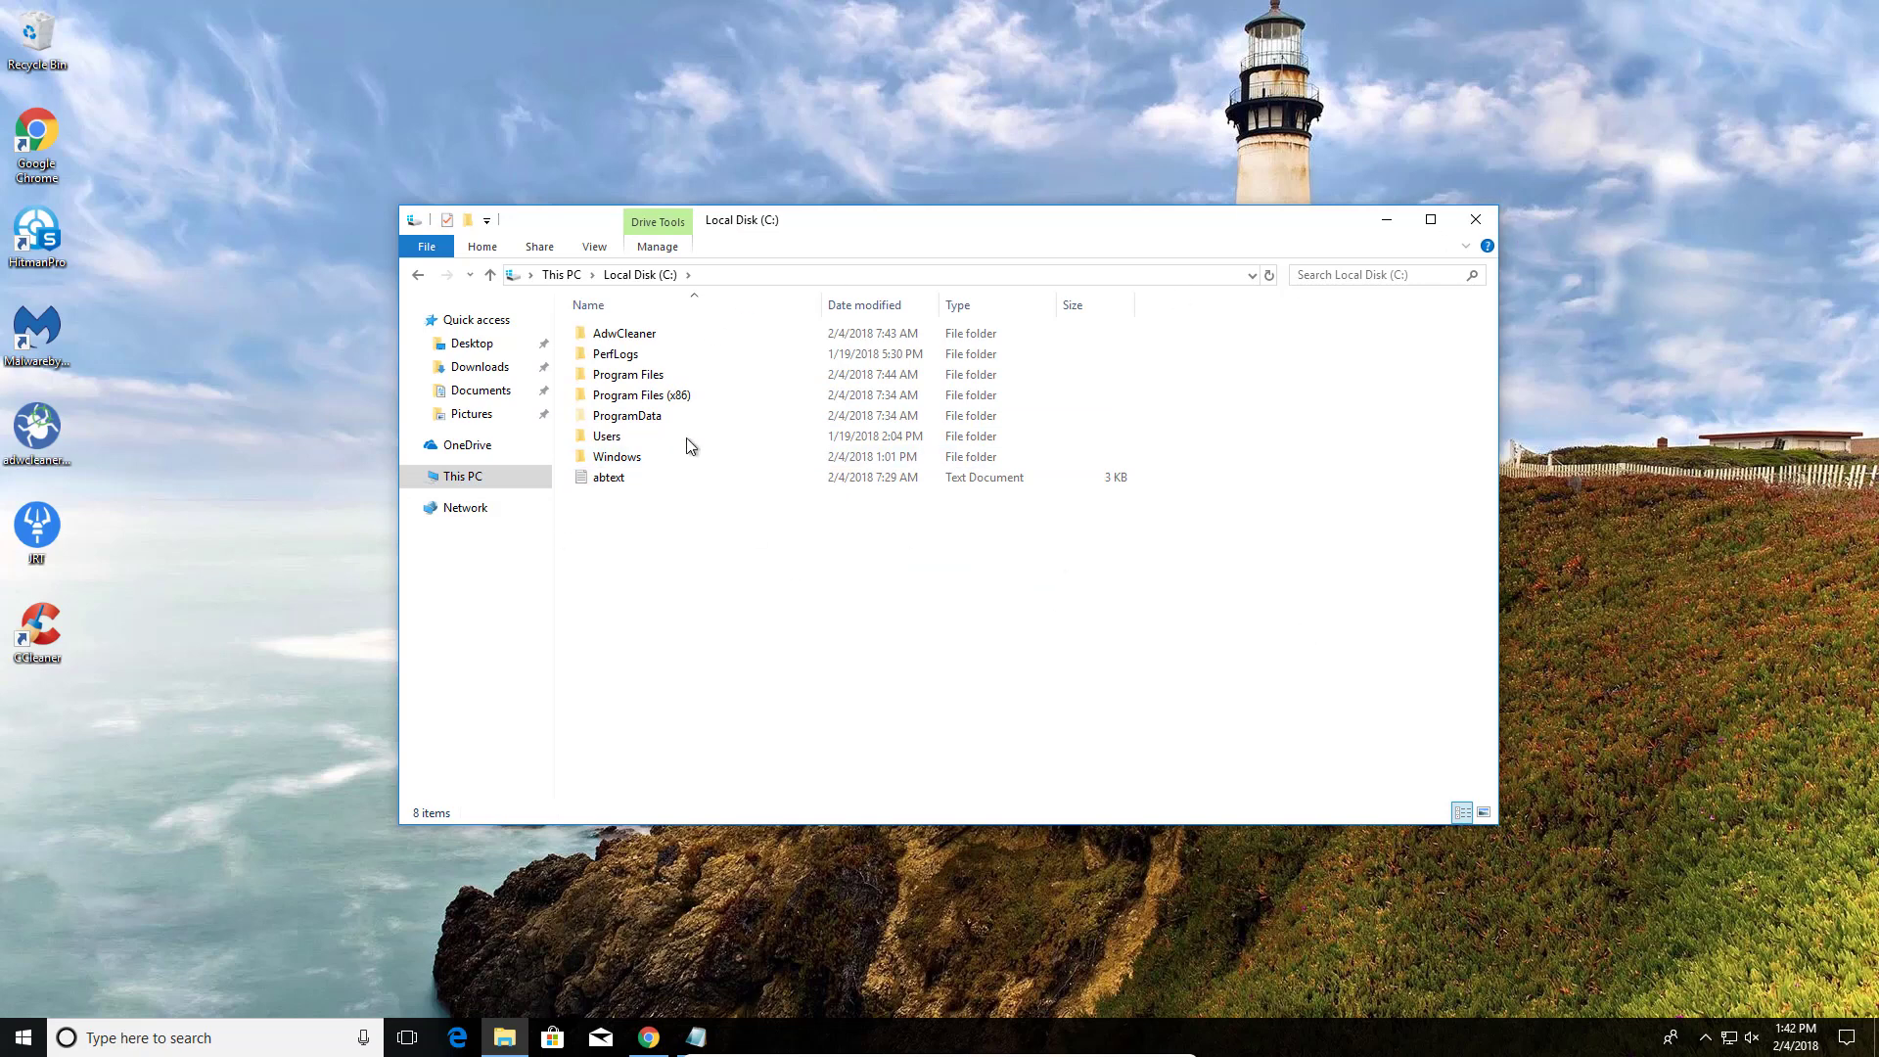
pyautogui.click(661, 419)
pyautogui.doubleClick(660, 419)
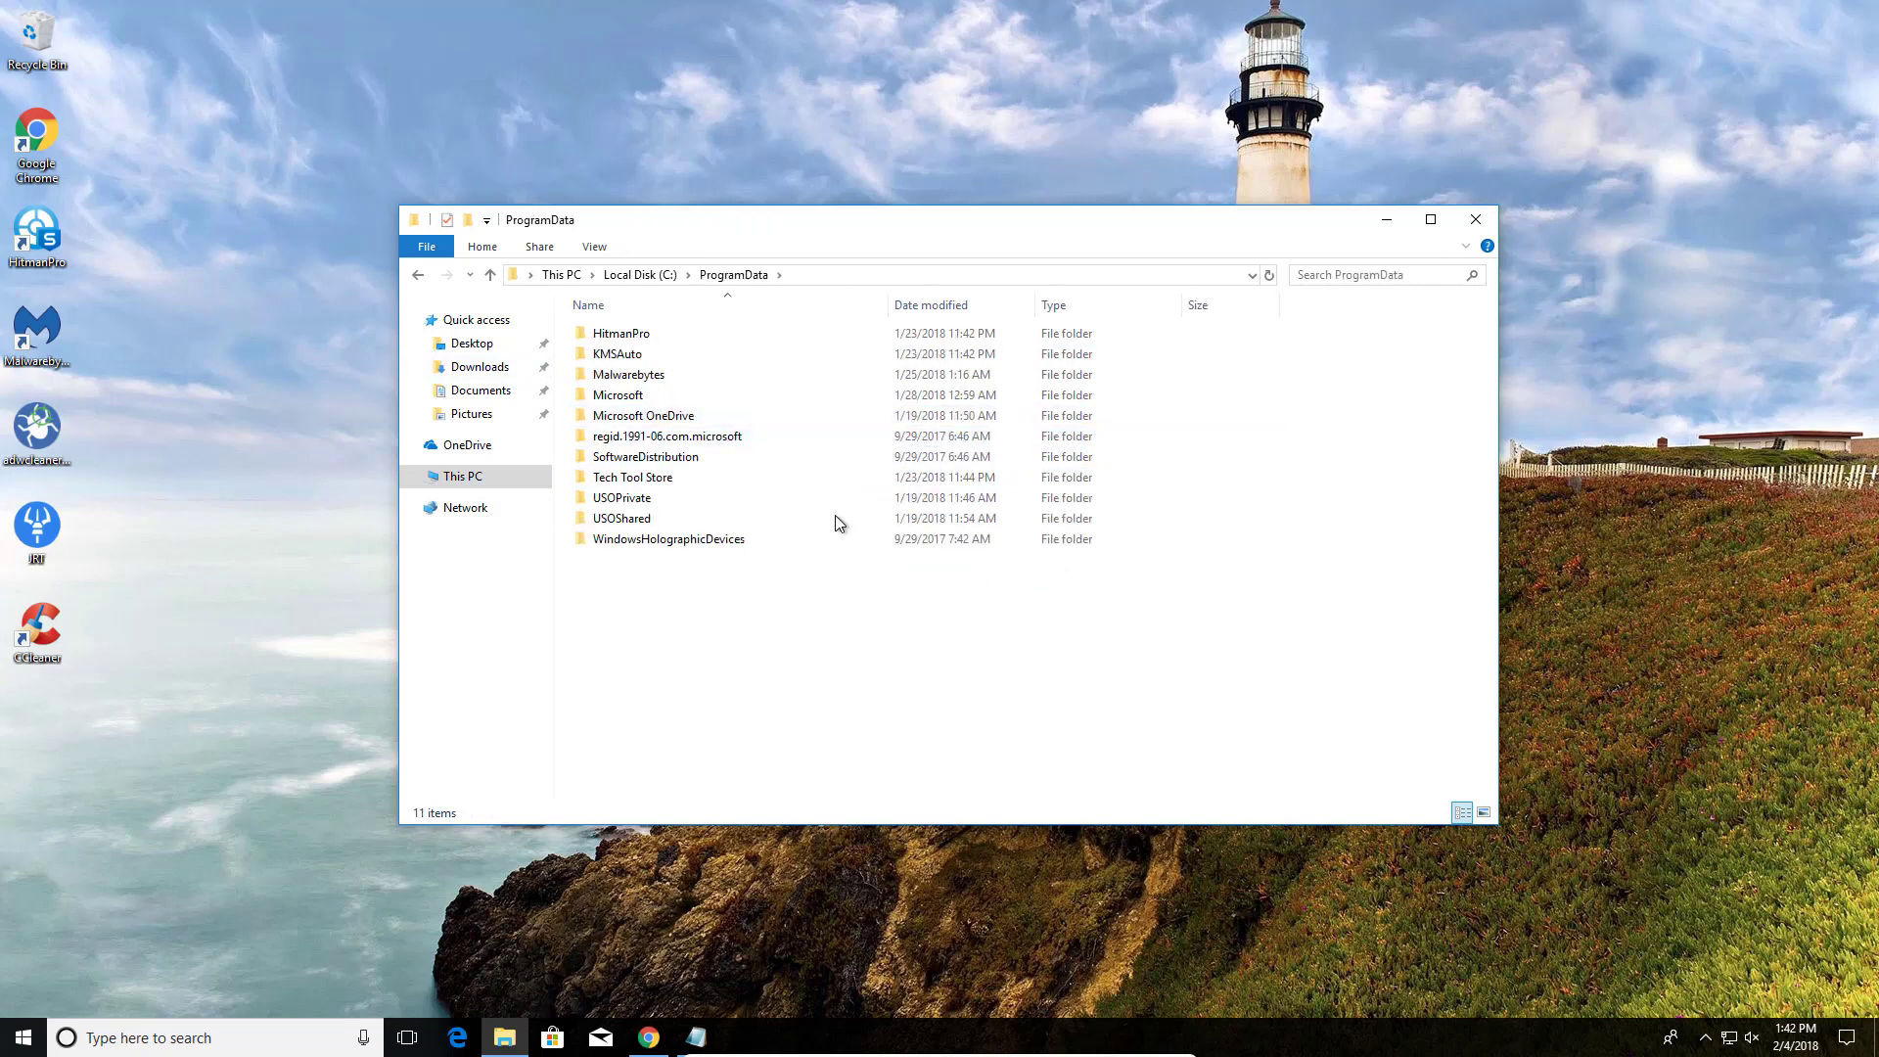
pyautogui.click(1478, 220)
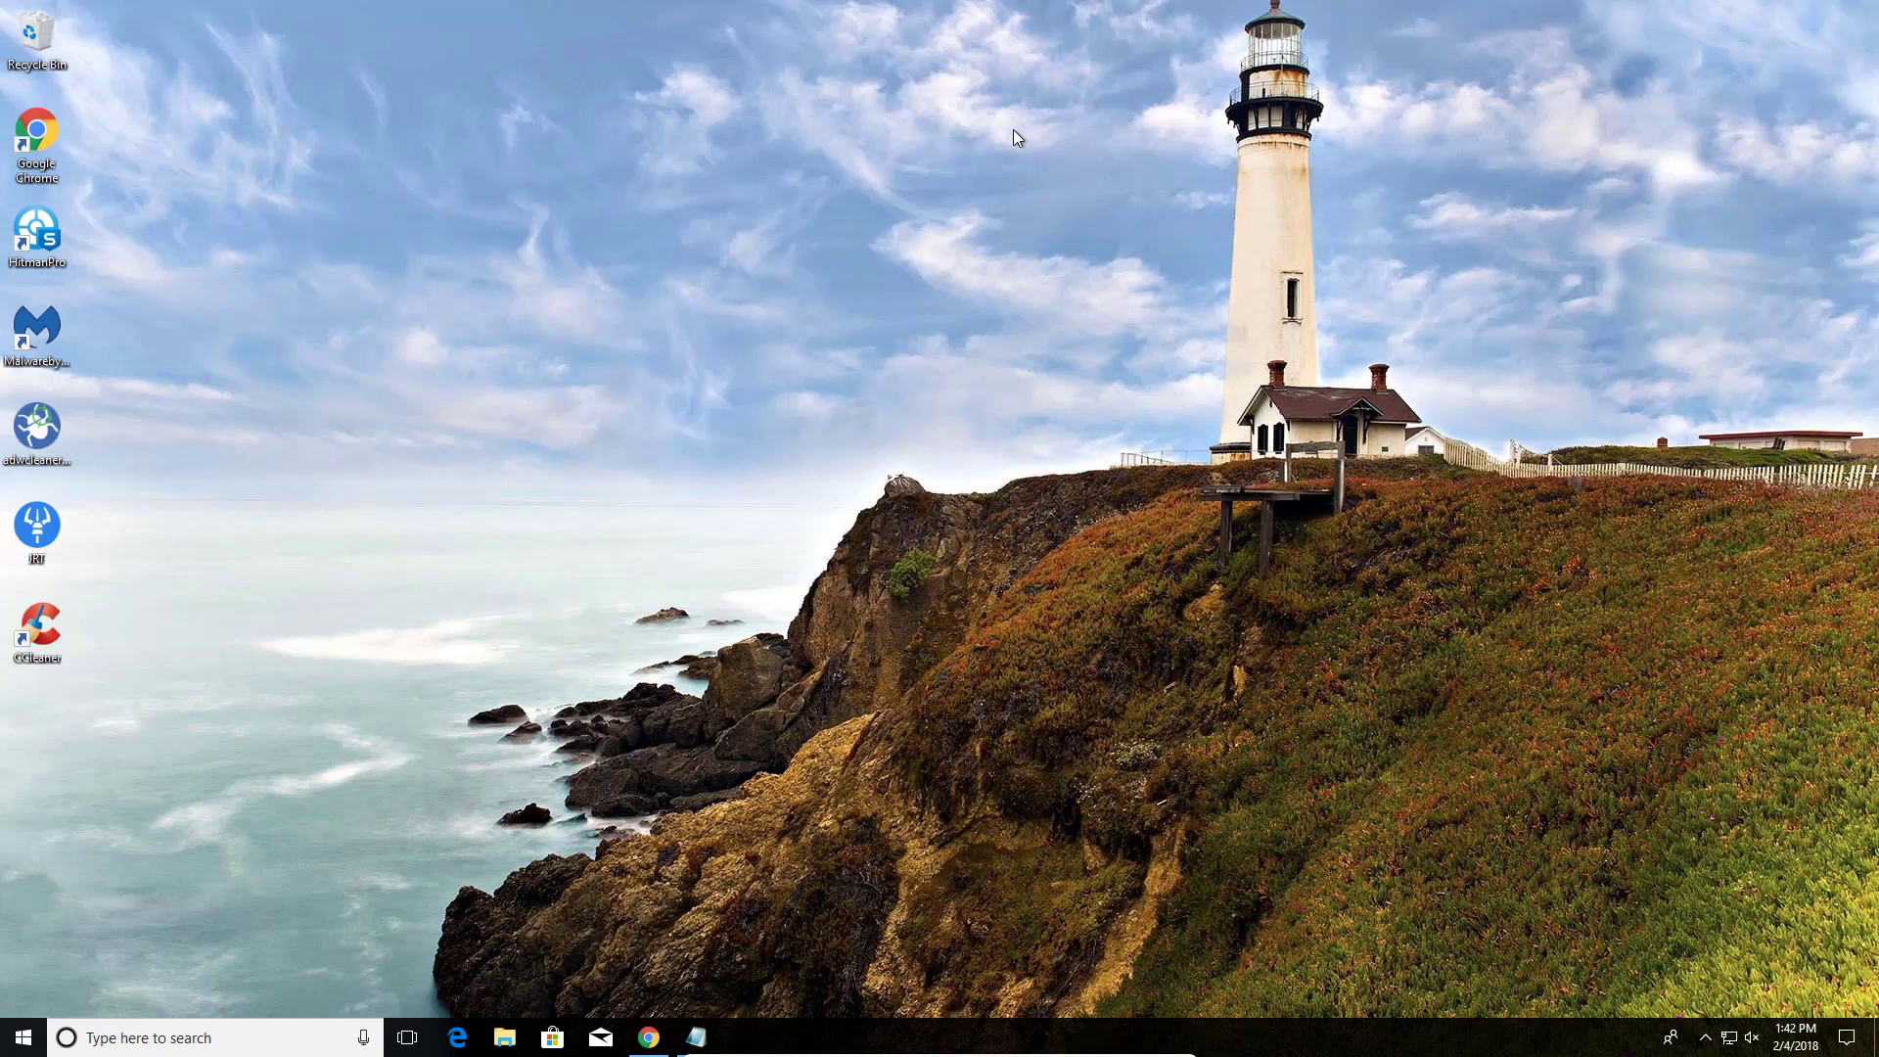
pyautogui.press('super+e')
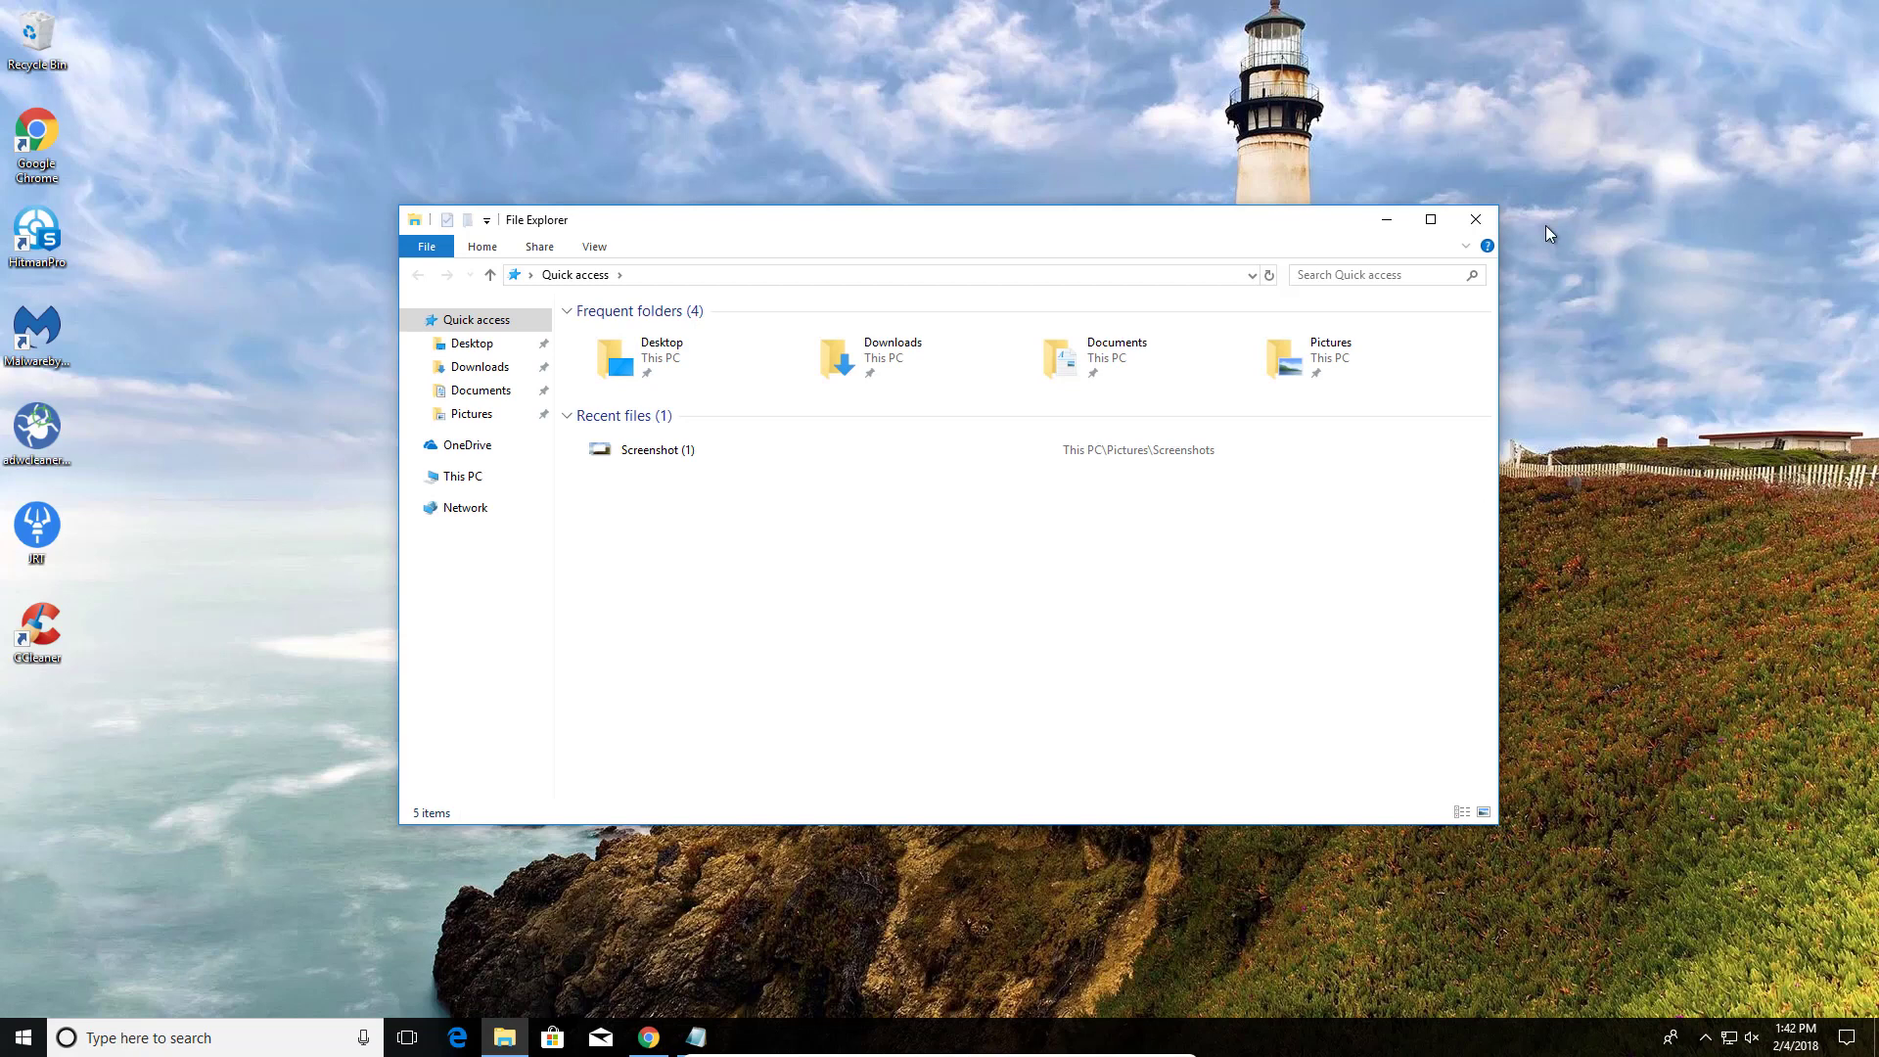
pyautogui.click(1480, 220)
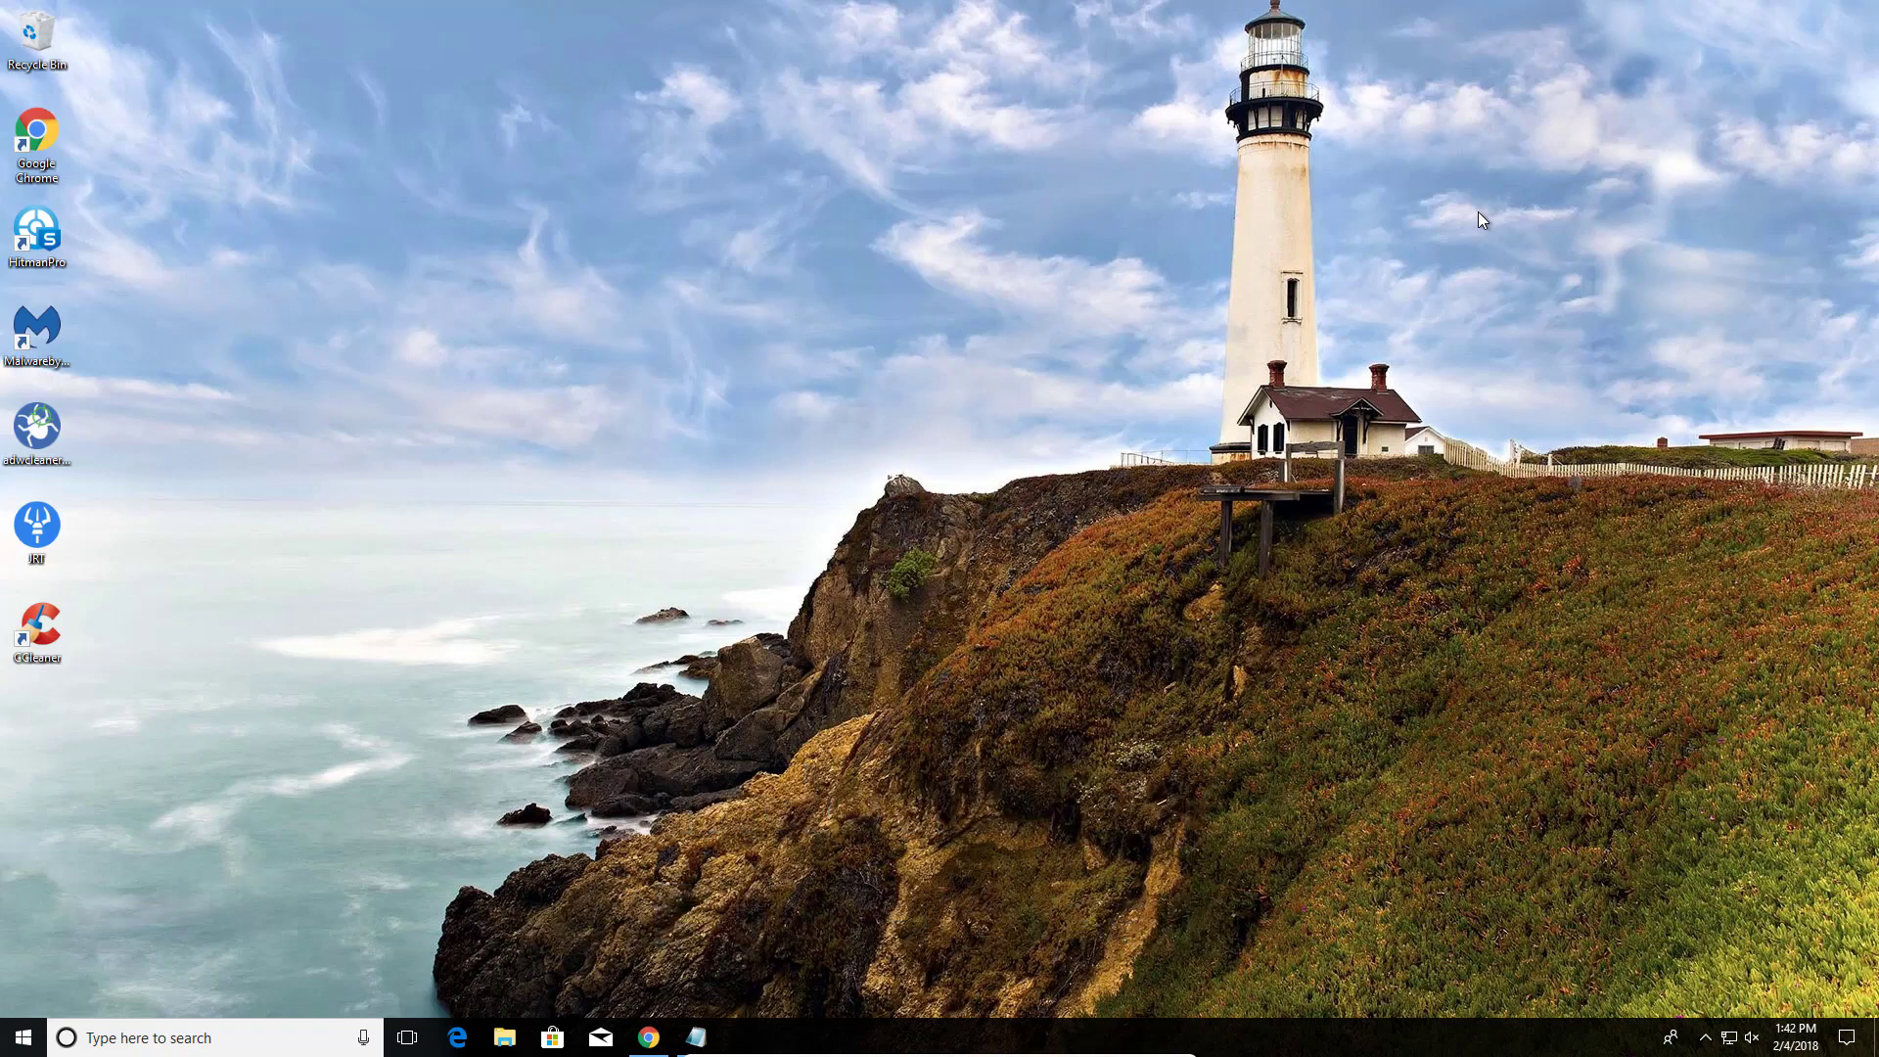
pyautogui.press('super+Pause')
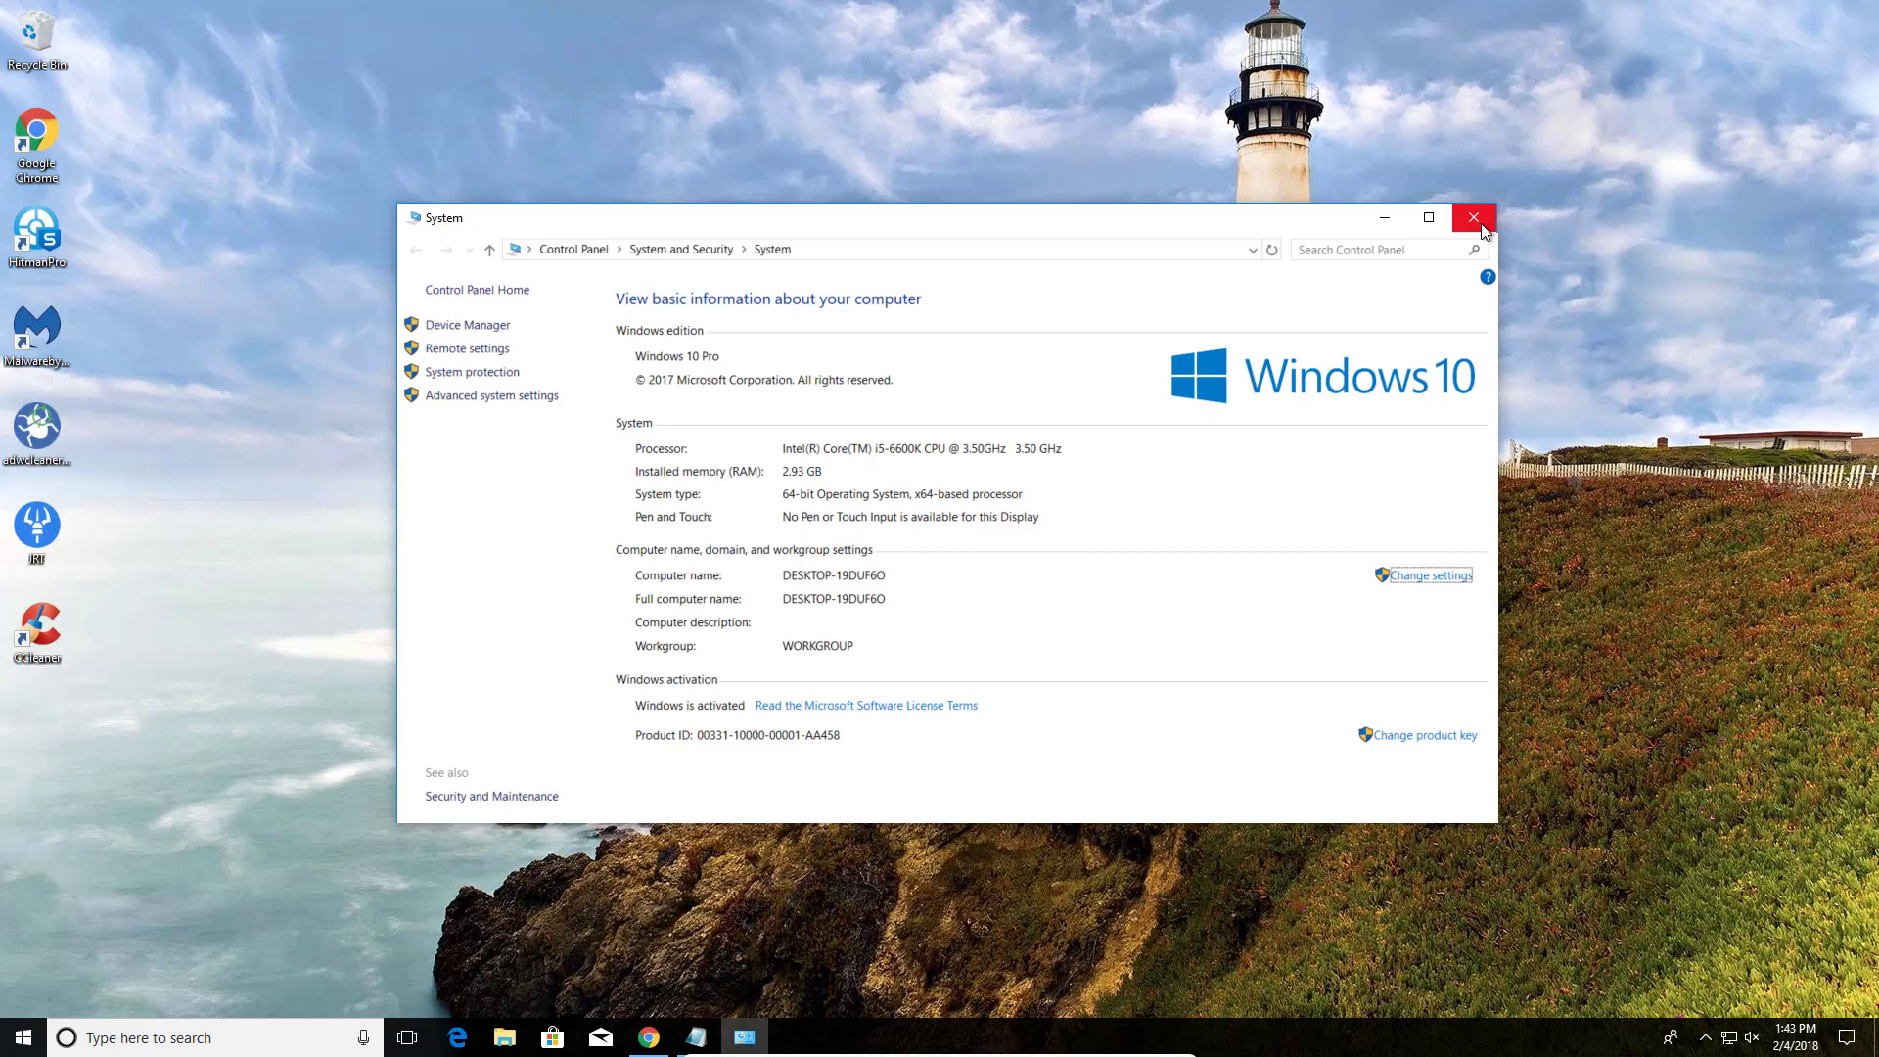
pyautogui.click(1473, 218)
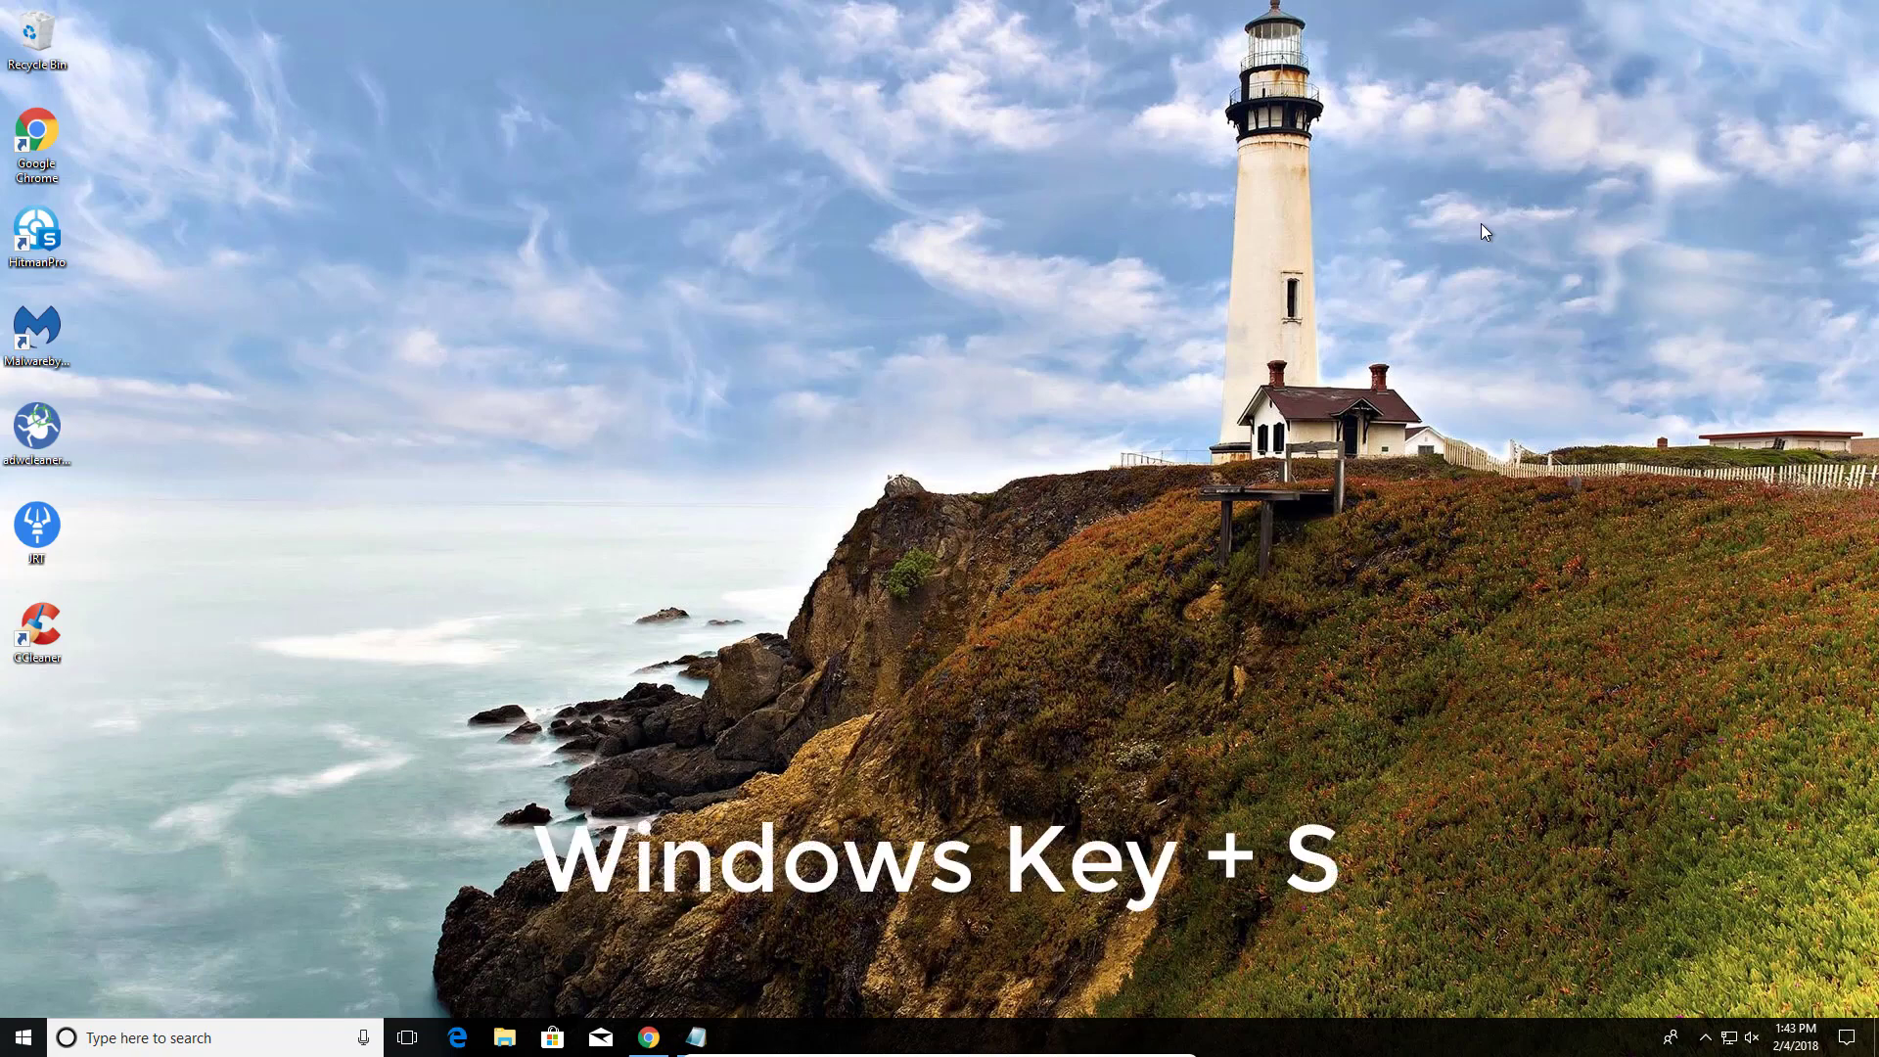
# Step: Open Cortana search with Win+S, then bring the Chrome shortcuts article back from the taskbar
pyautogui.press('super+s')
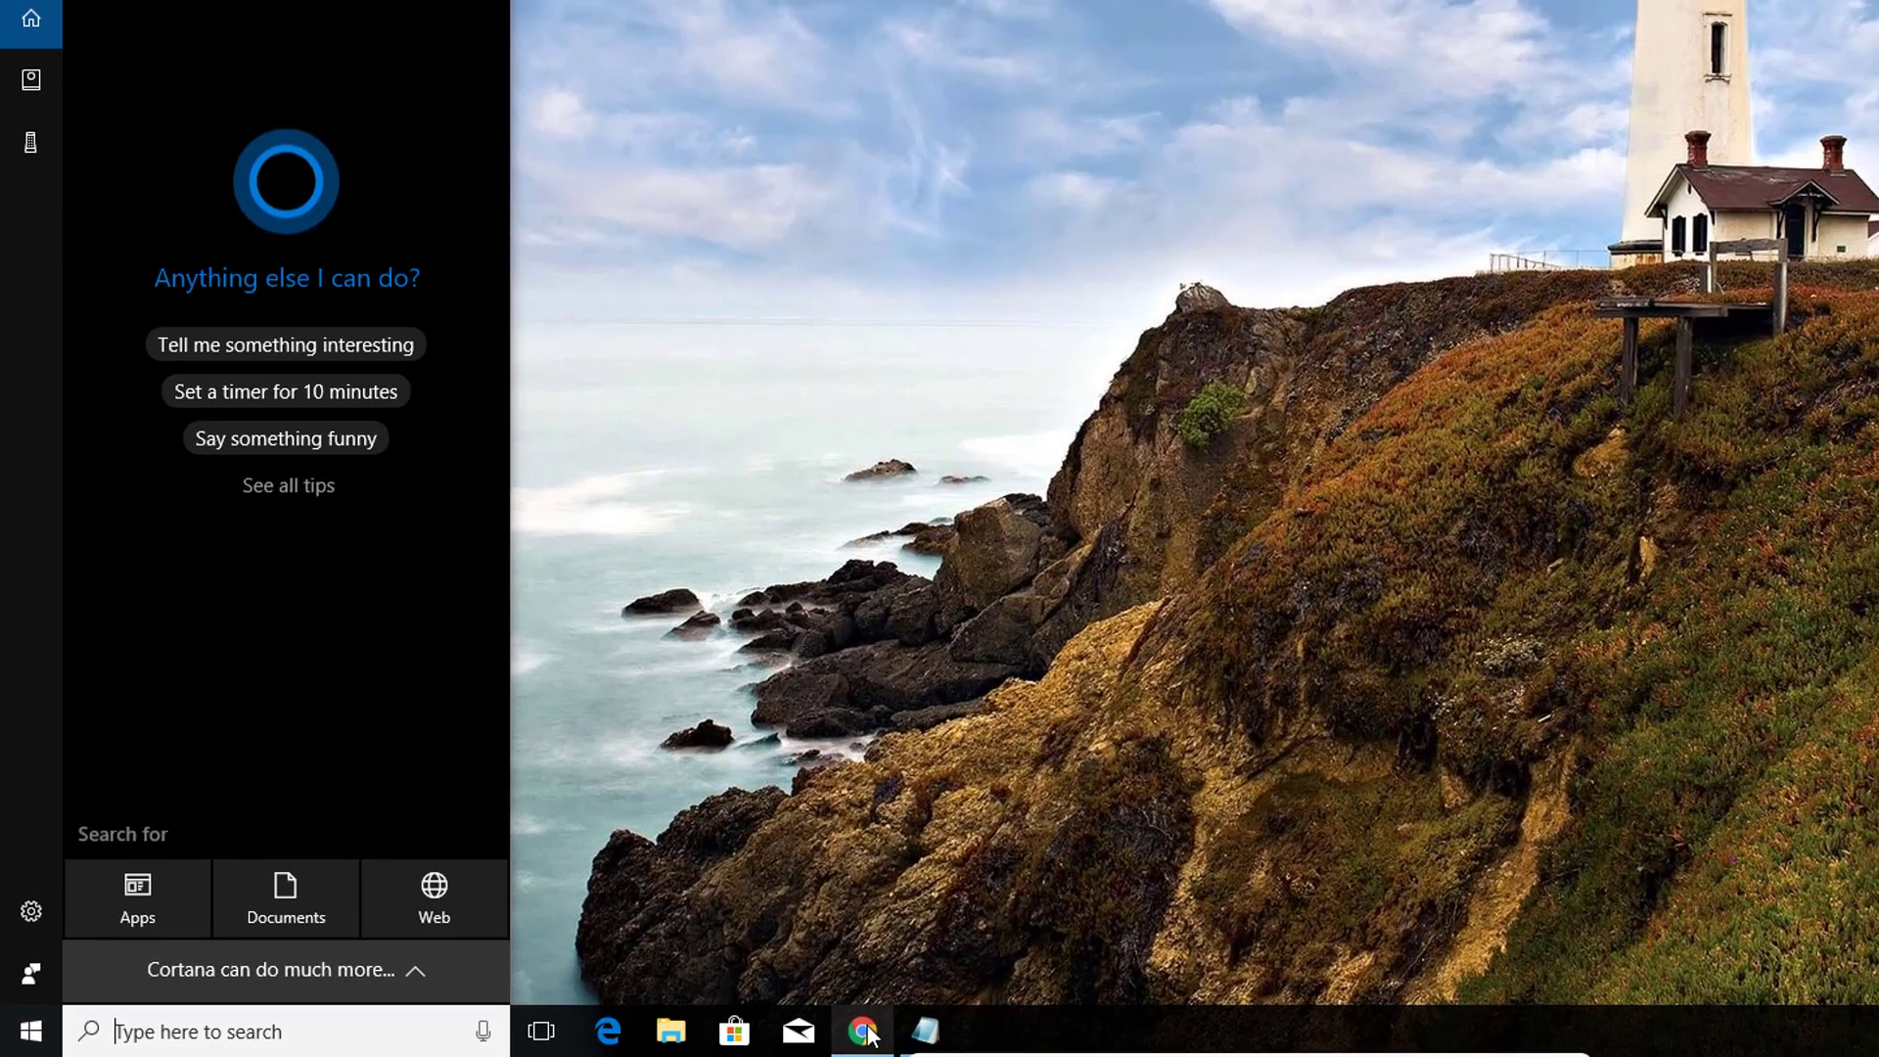
pyautogui.moveTo(897, 1030)
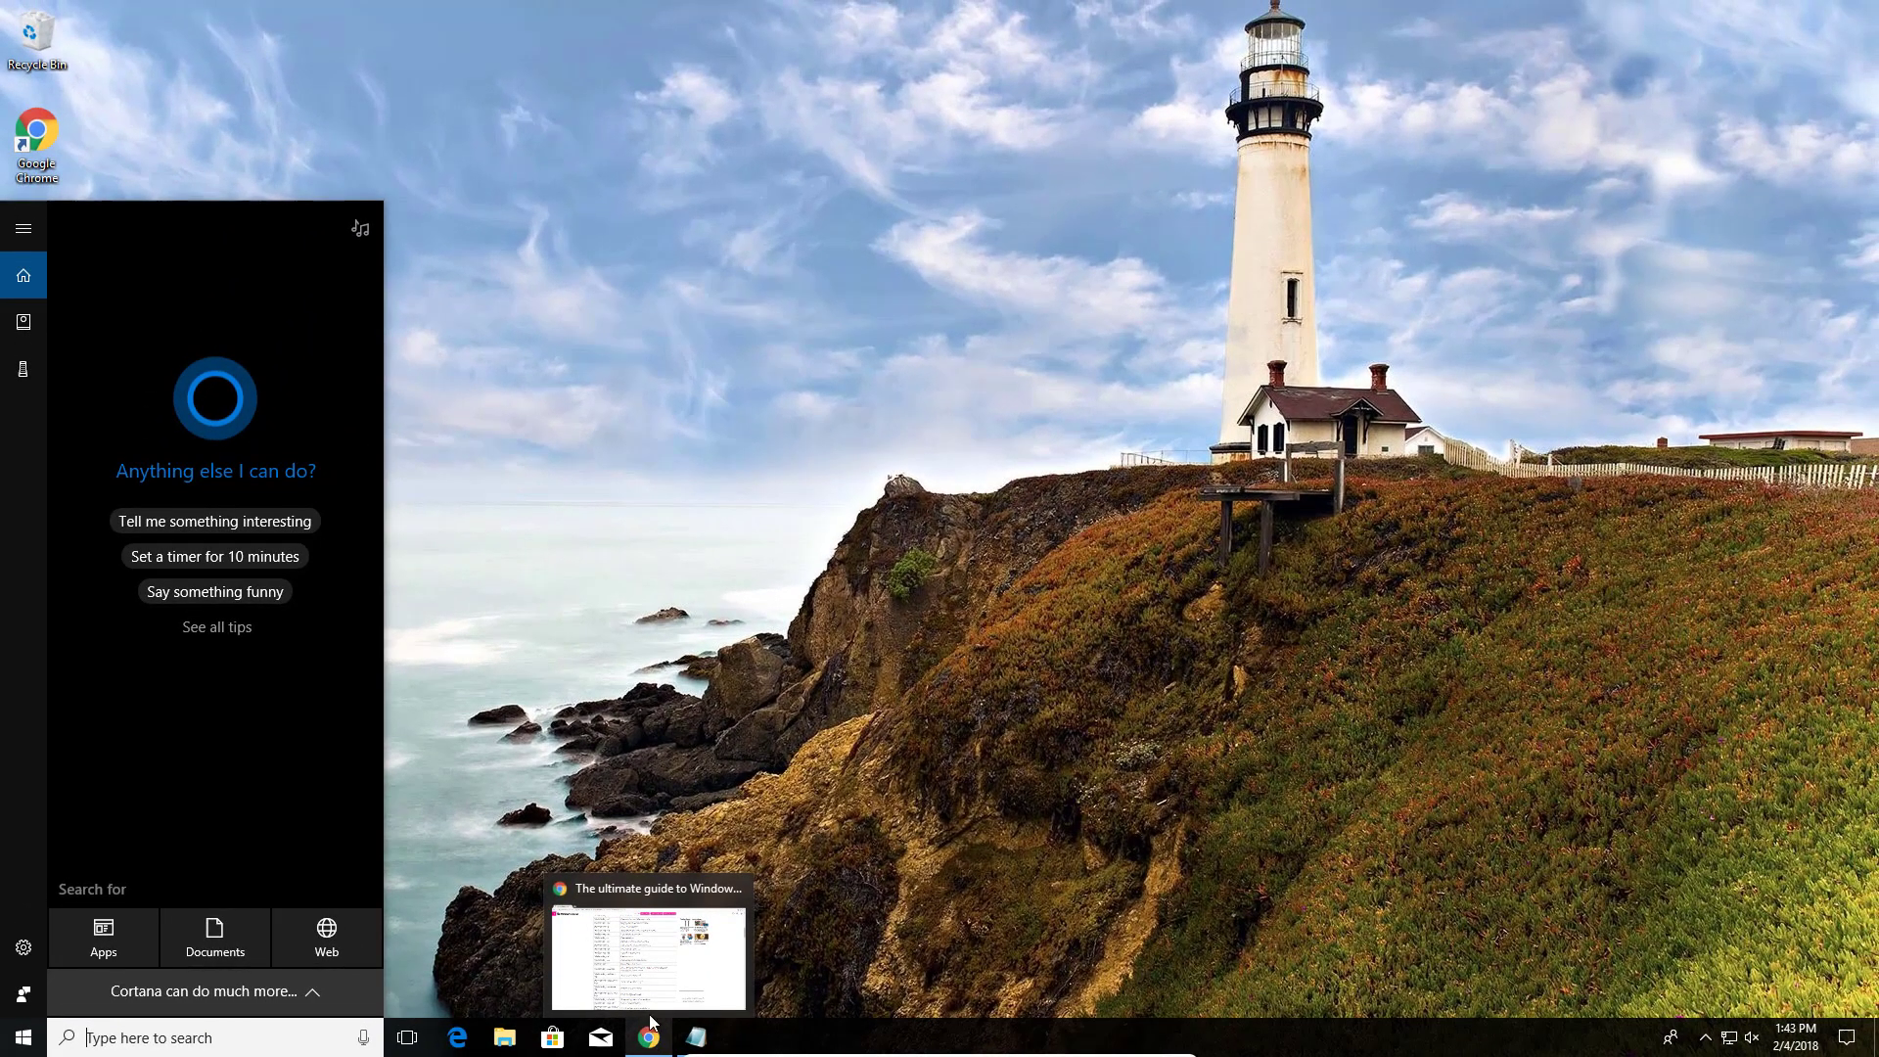
pyautogui.click(651, 1021)
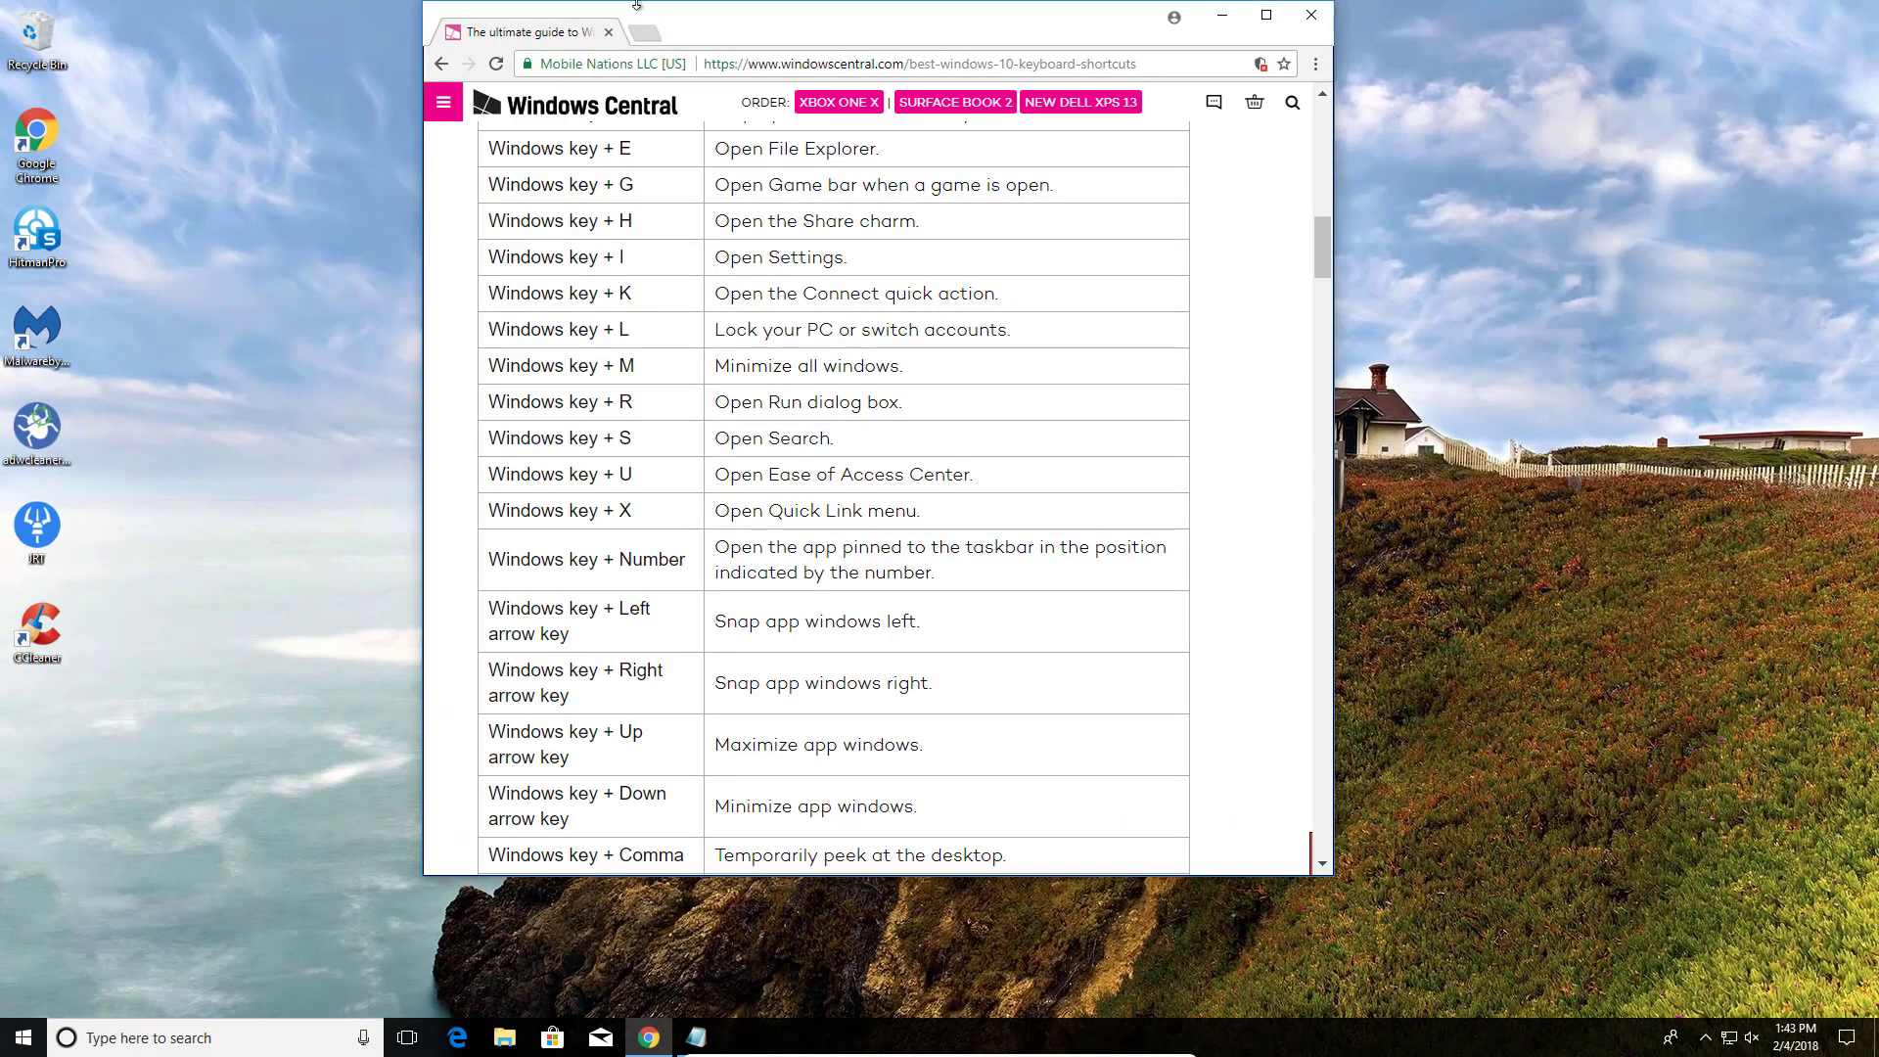
# Step: Lower the Chrome window and open three New Tab windows from the desktop icon, spreading them out
pyautogui.moveTo(523, 2); pyautogui.dragTo(523, 96)
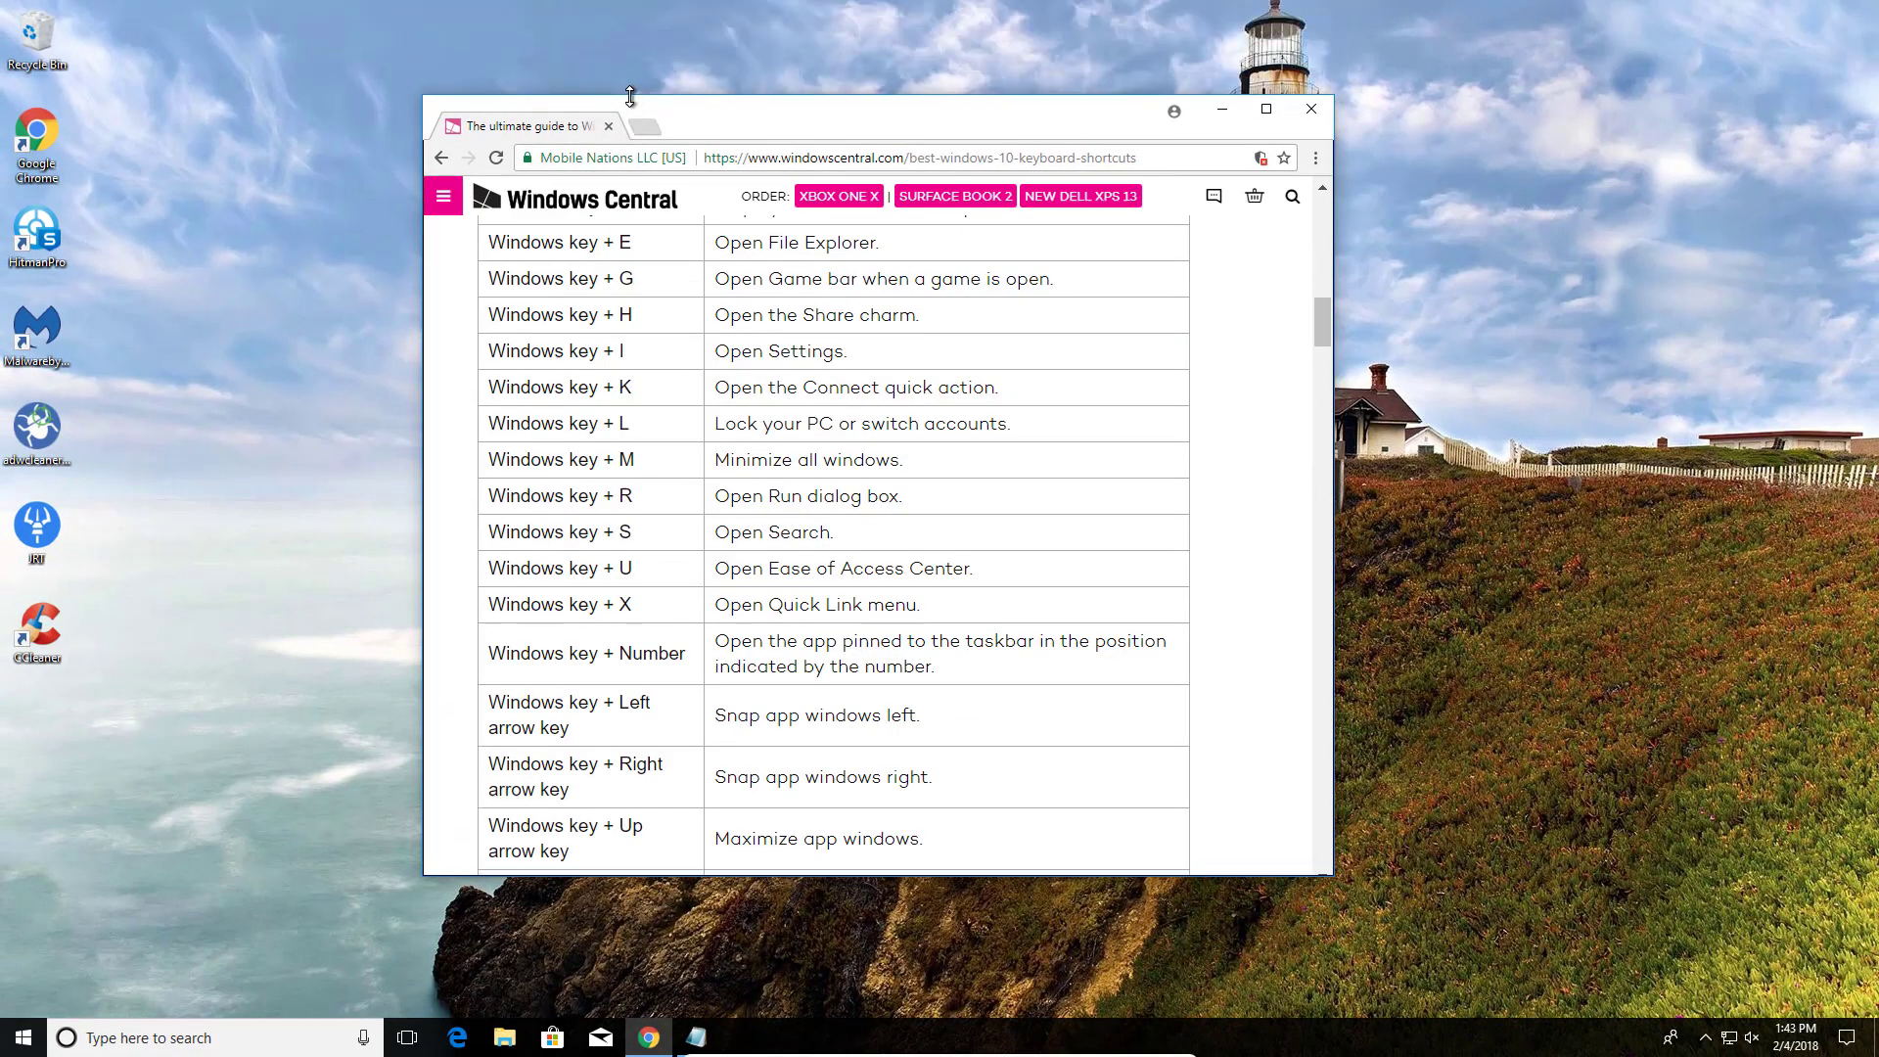
pyautogui.doubleClick(55, 143)
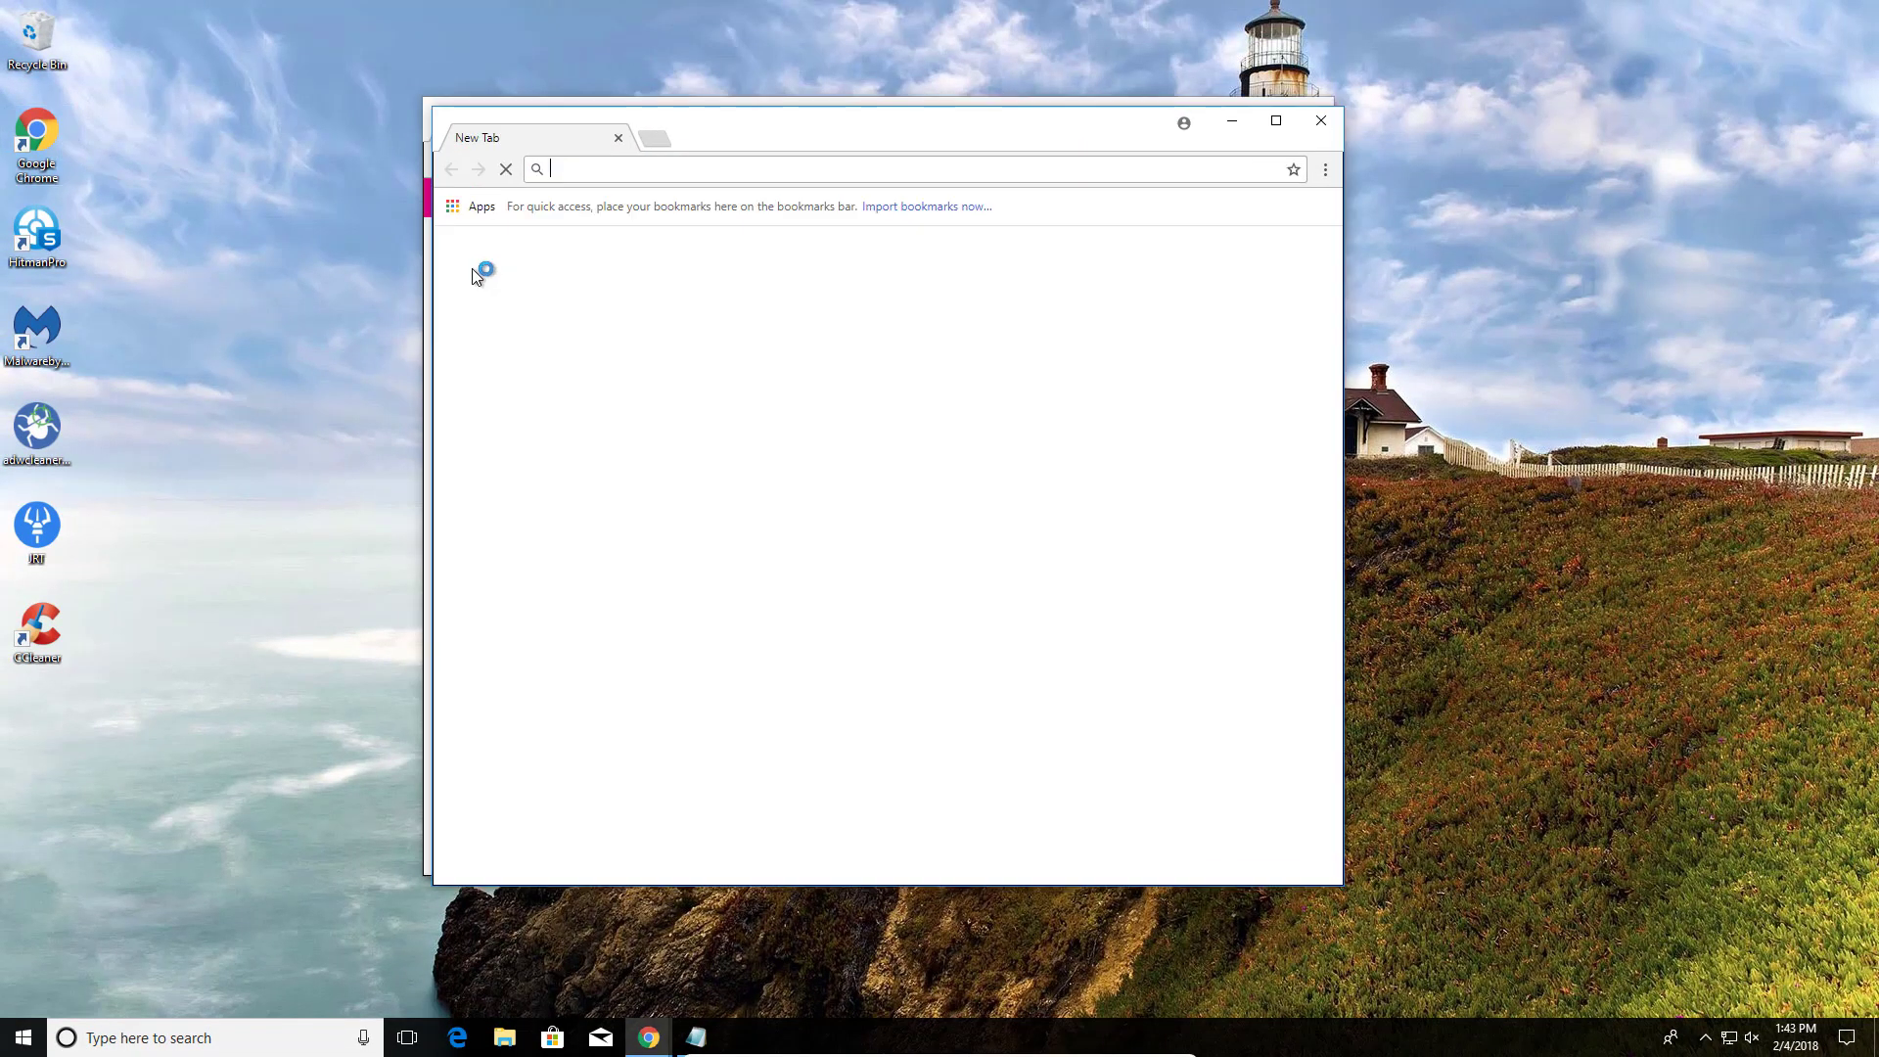
pyautogui.moveTo(738, 120); pyautogui.dragTo(220, 258)
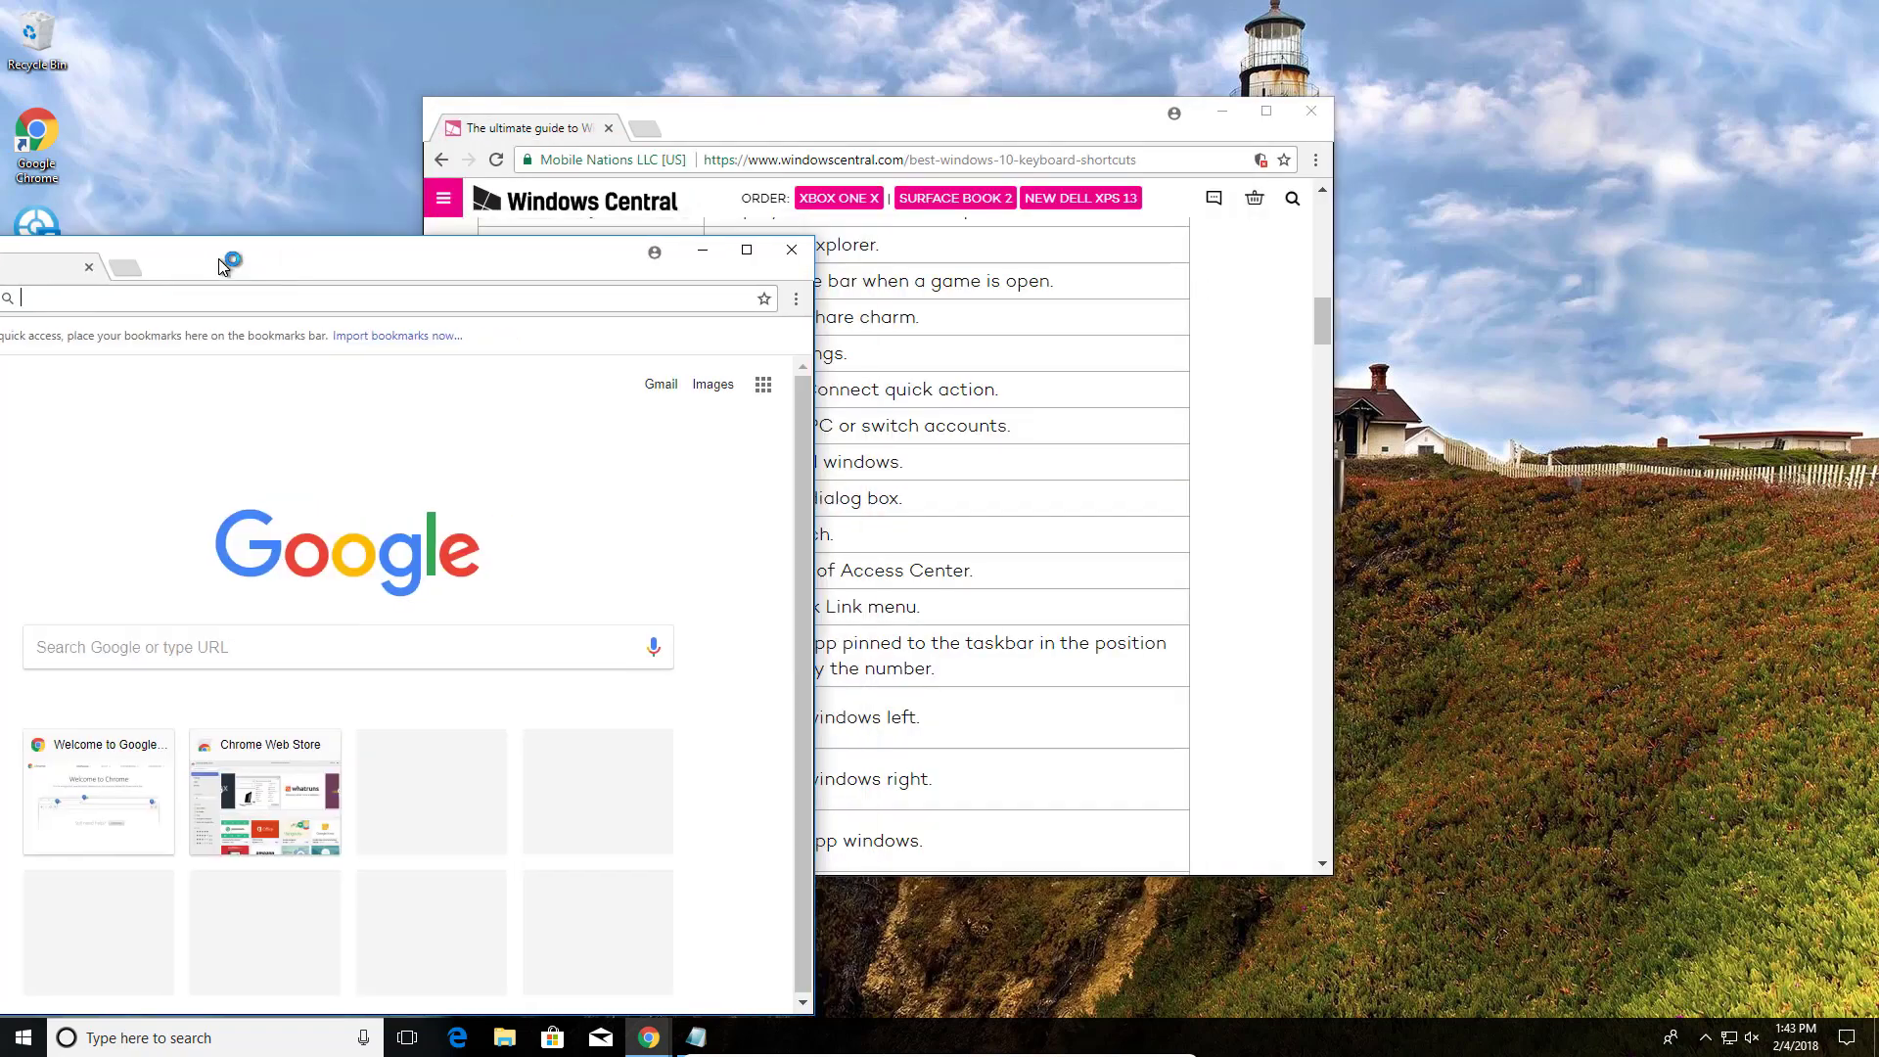
pyautogui.doubleClick(36, 137)
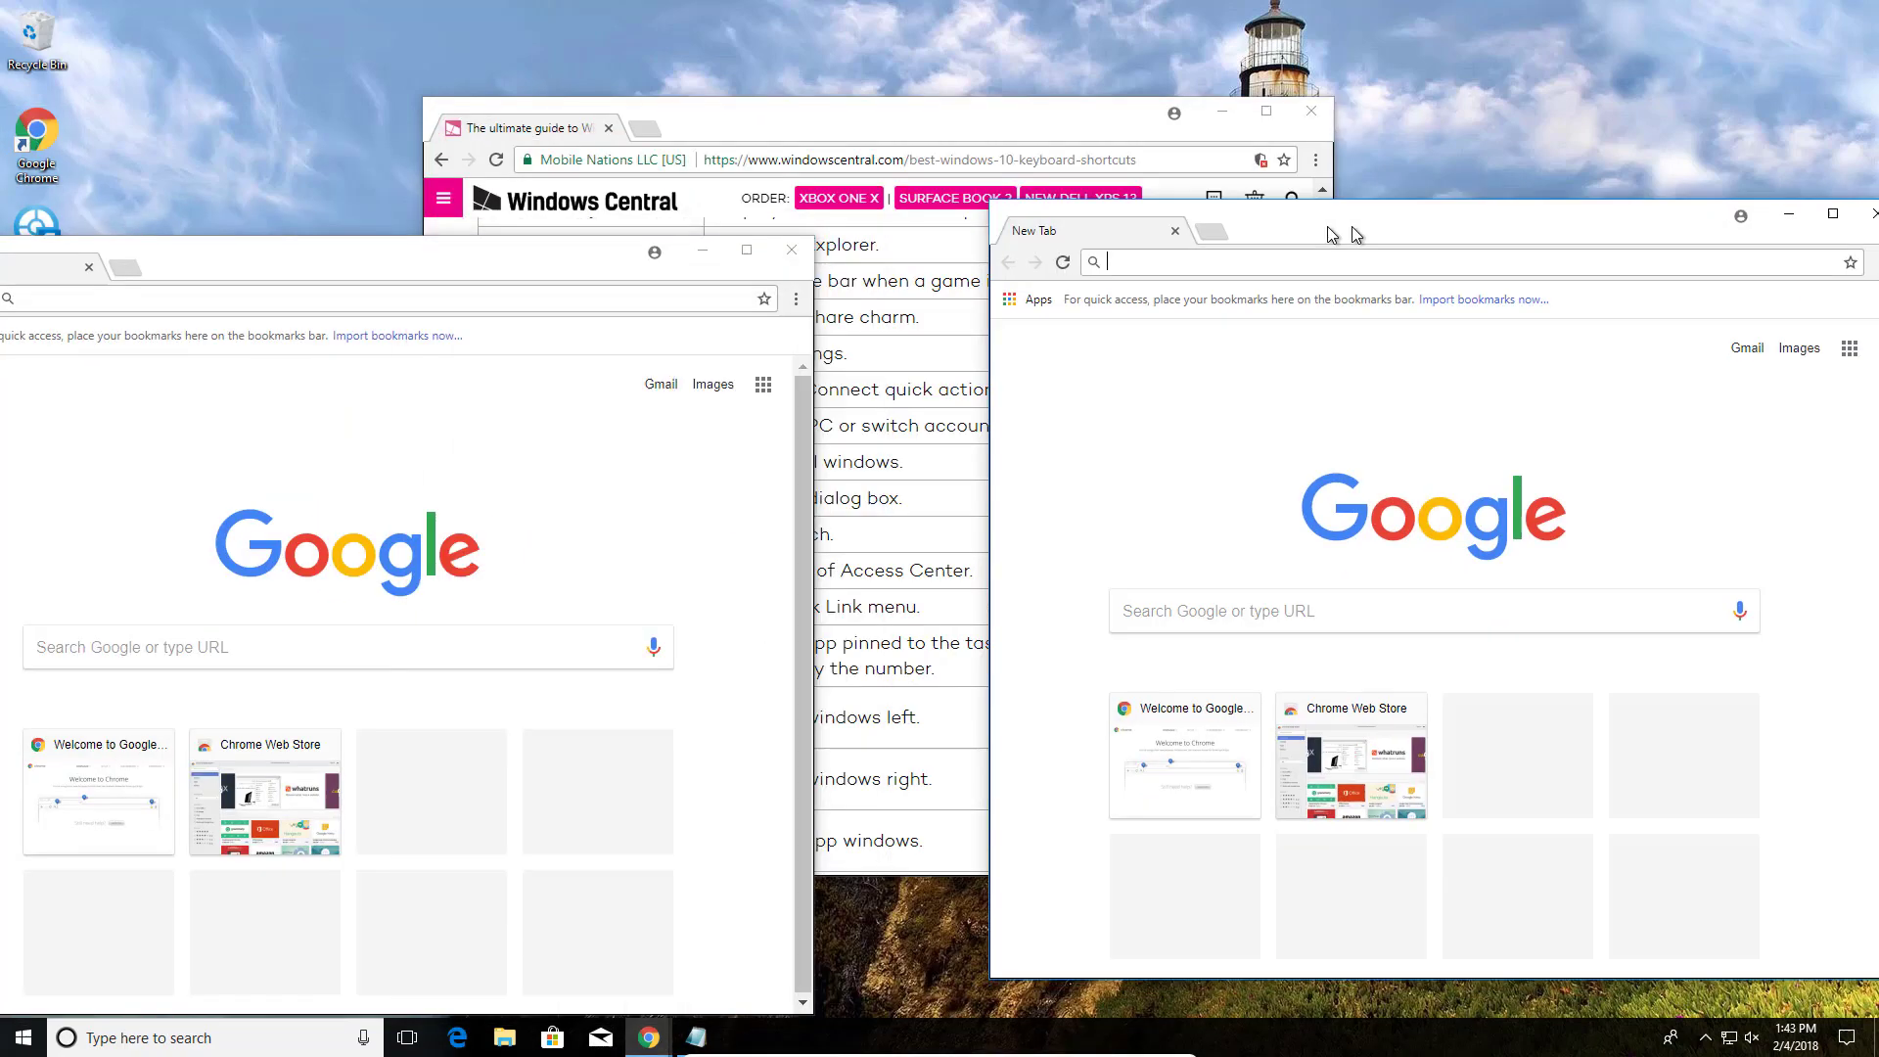
pyautogui.doubleClick(61, 139)
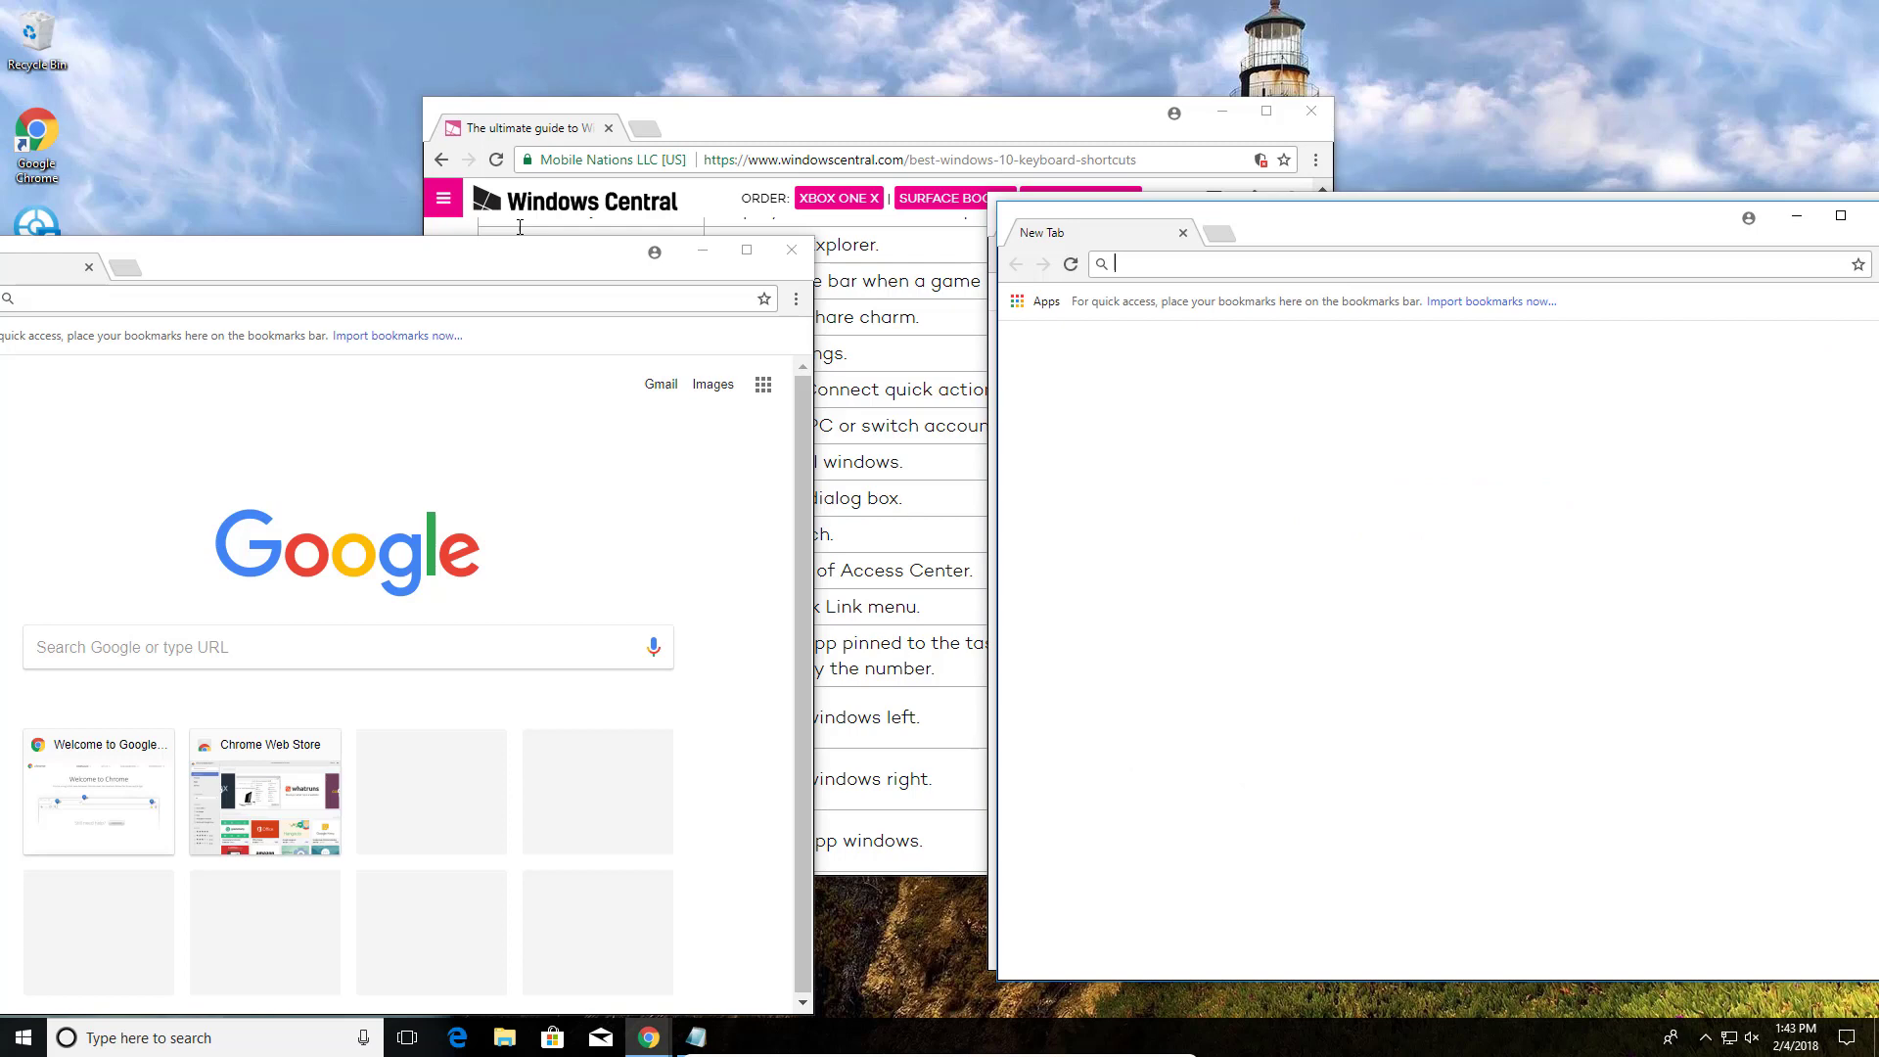
pyautogui.moveTo(1296, 247); pyautogui.dragTo(450, 75)
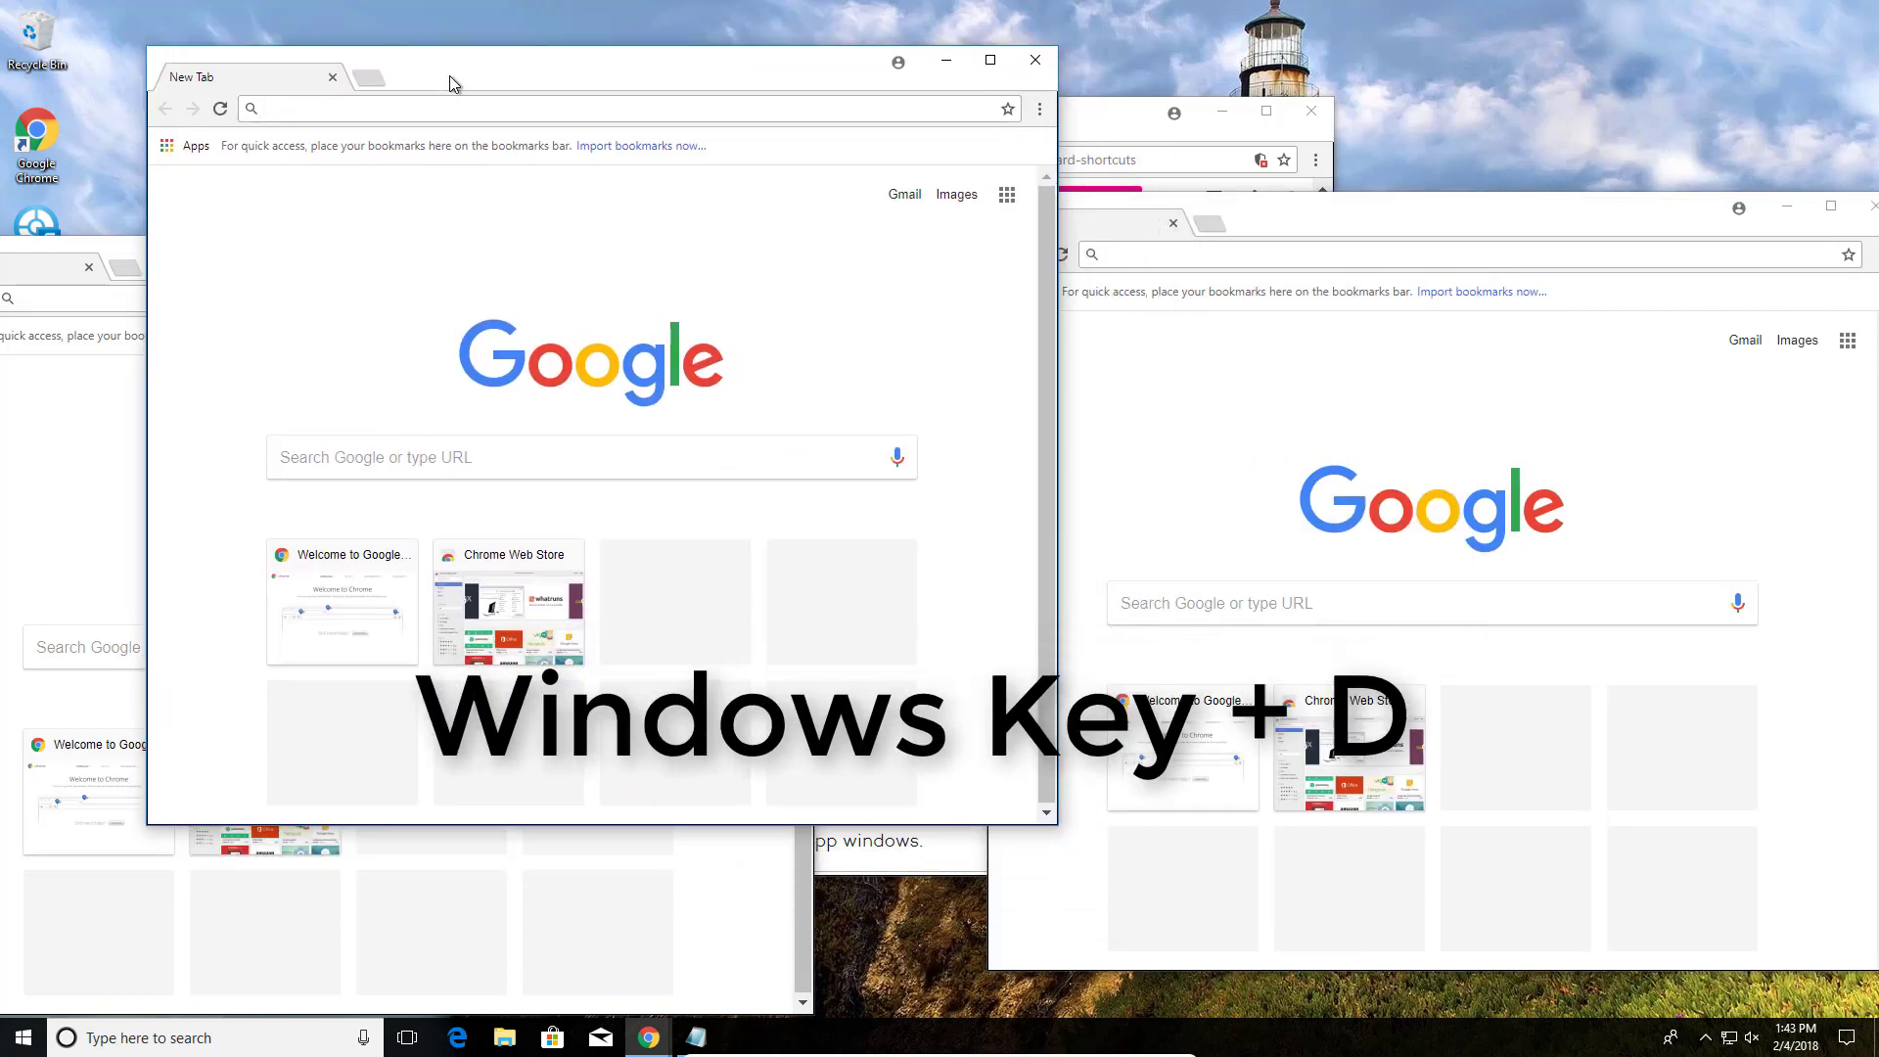
# Step: Show the desktop with Win+D, then restore the three New Tab windows from taskbar previews
pyautogui.press('super+d')
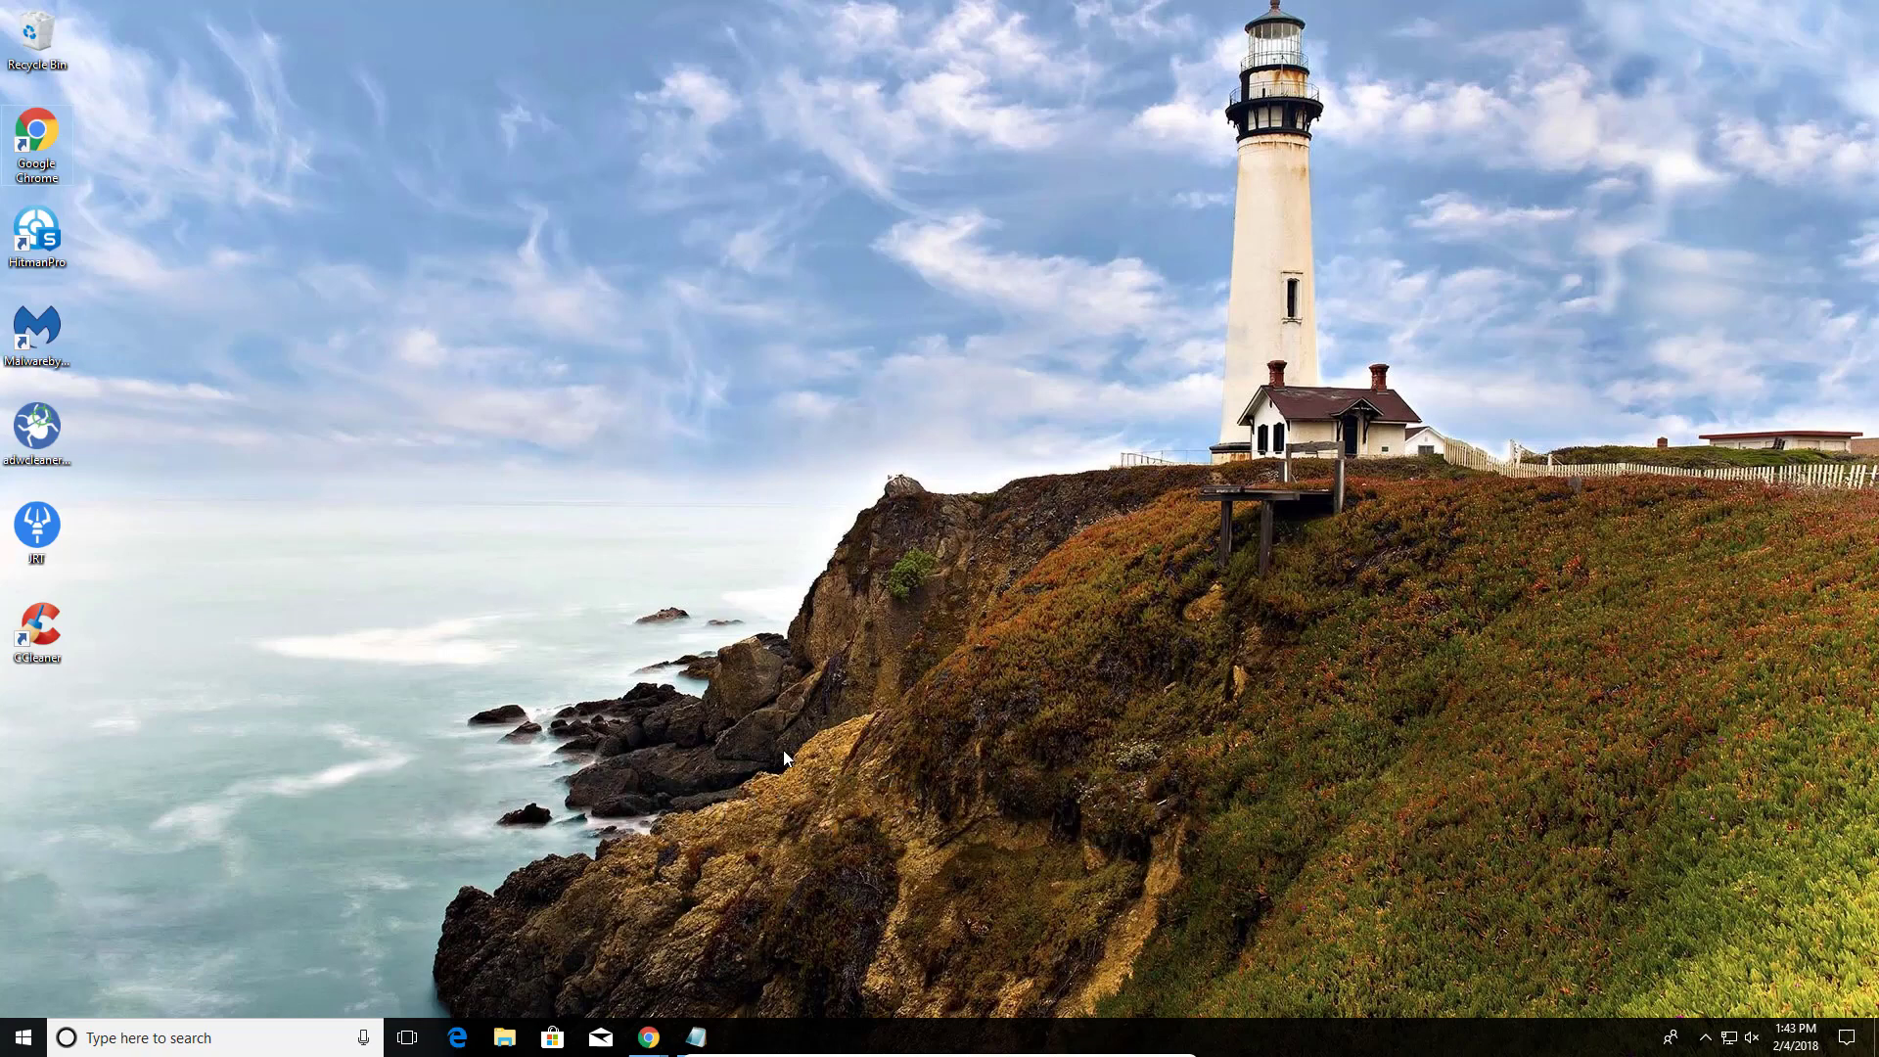
pyautogui.moveTo(649, 1038)
pyautogui.click(692, 937)
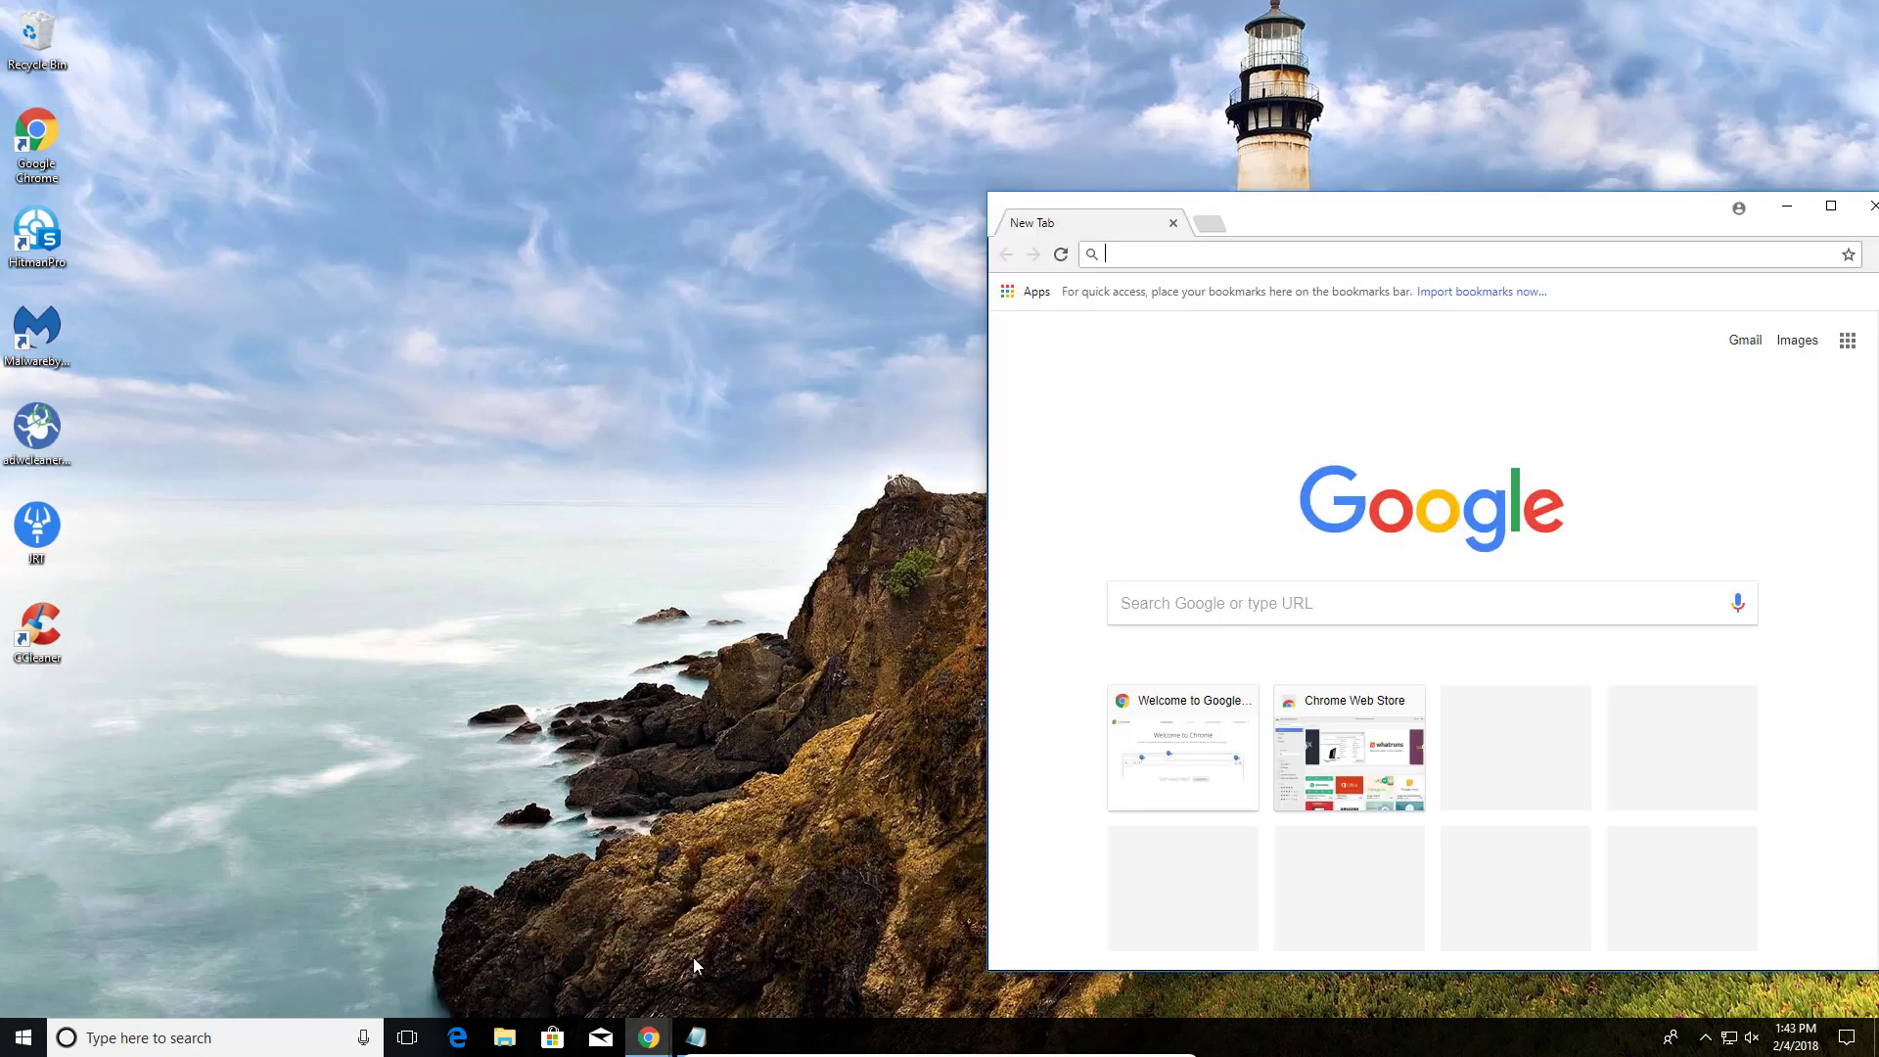
pyautogui.click(501, 942)
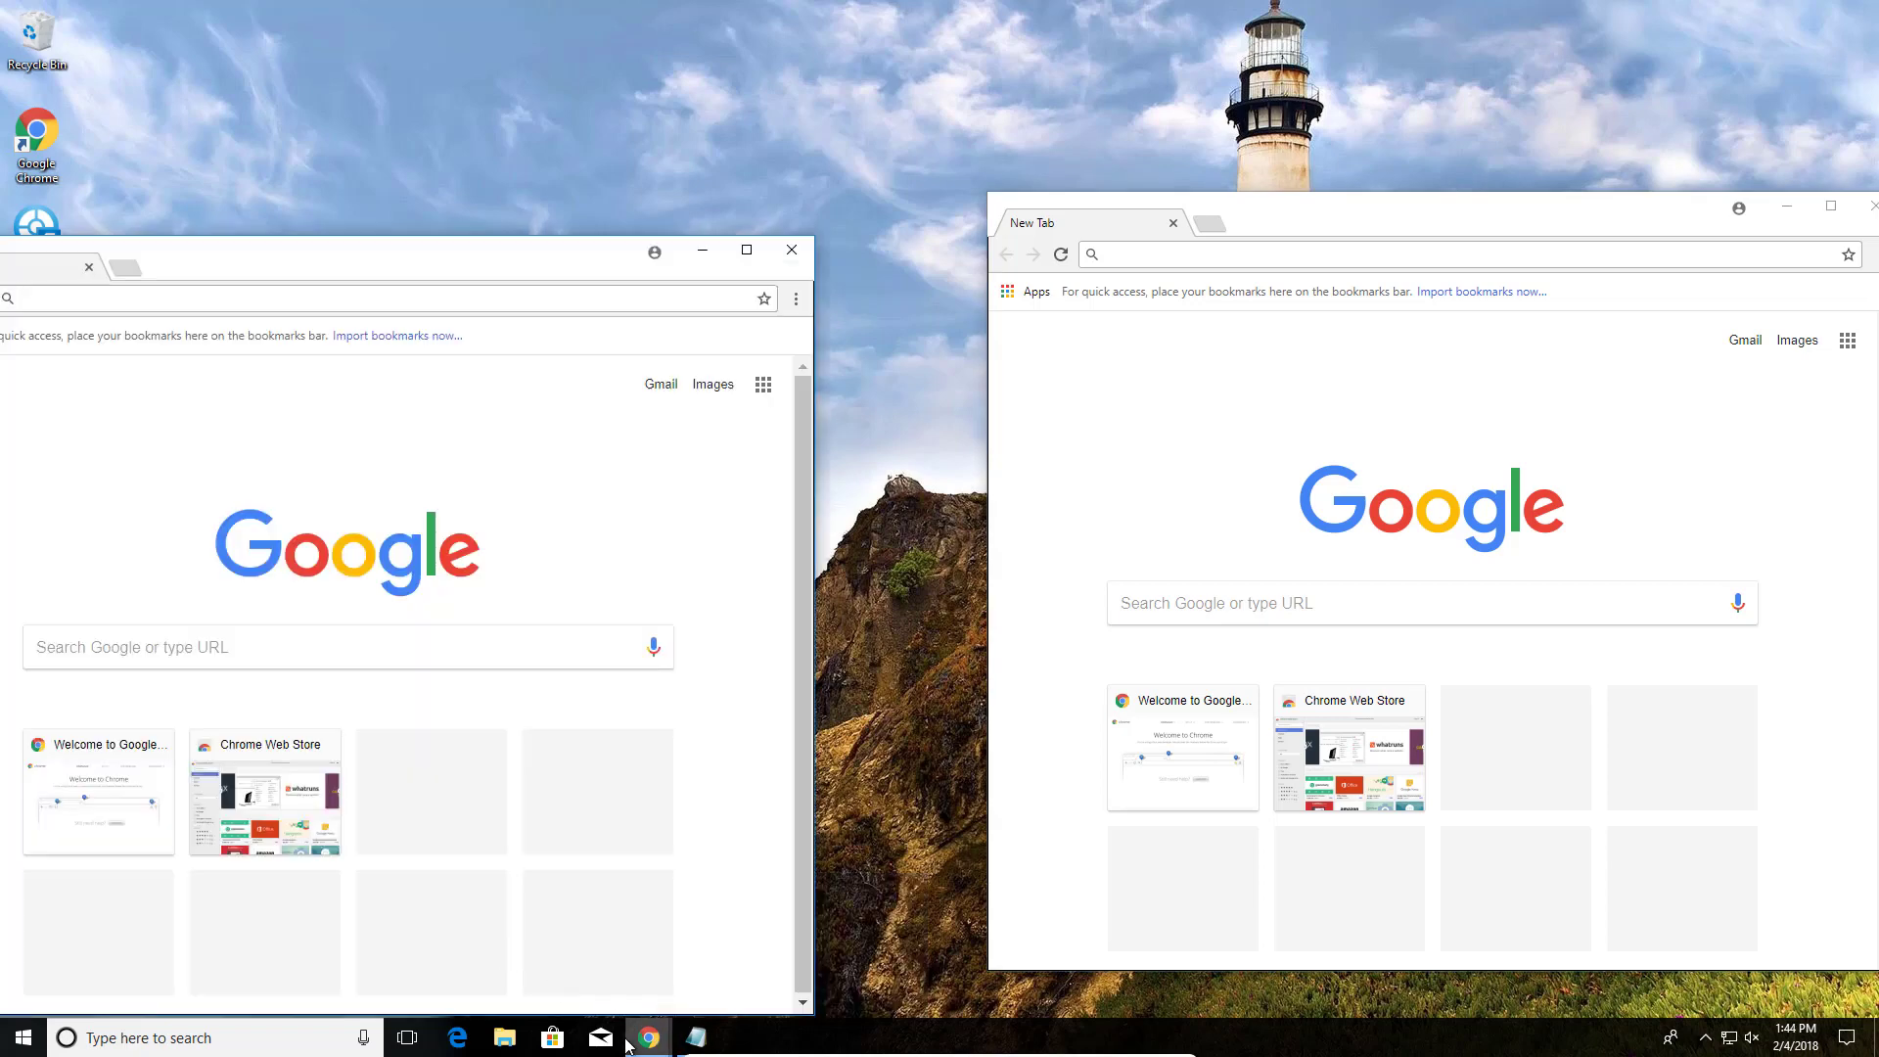
pyautogui.click(844, 938)
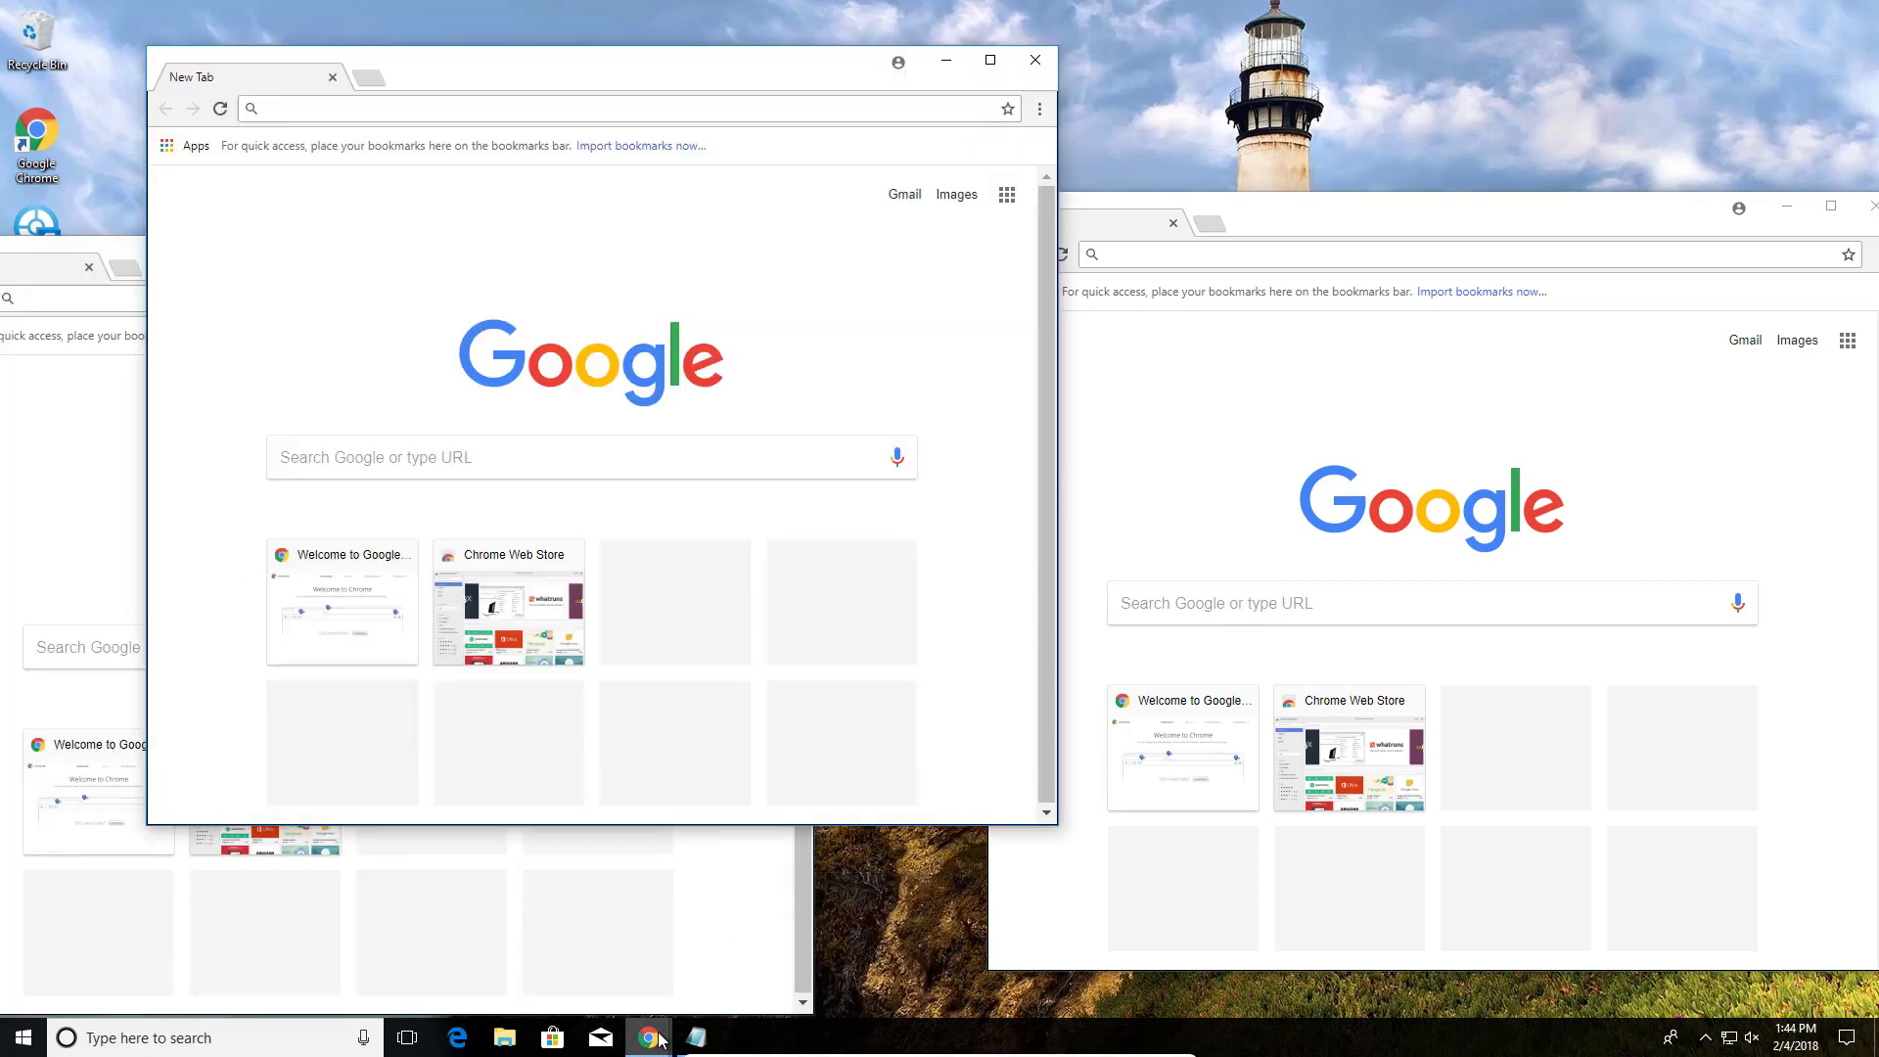
pyautogui.click(692, 945)
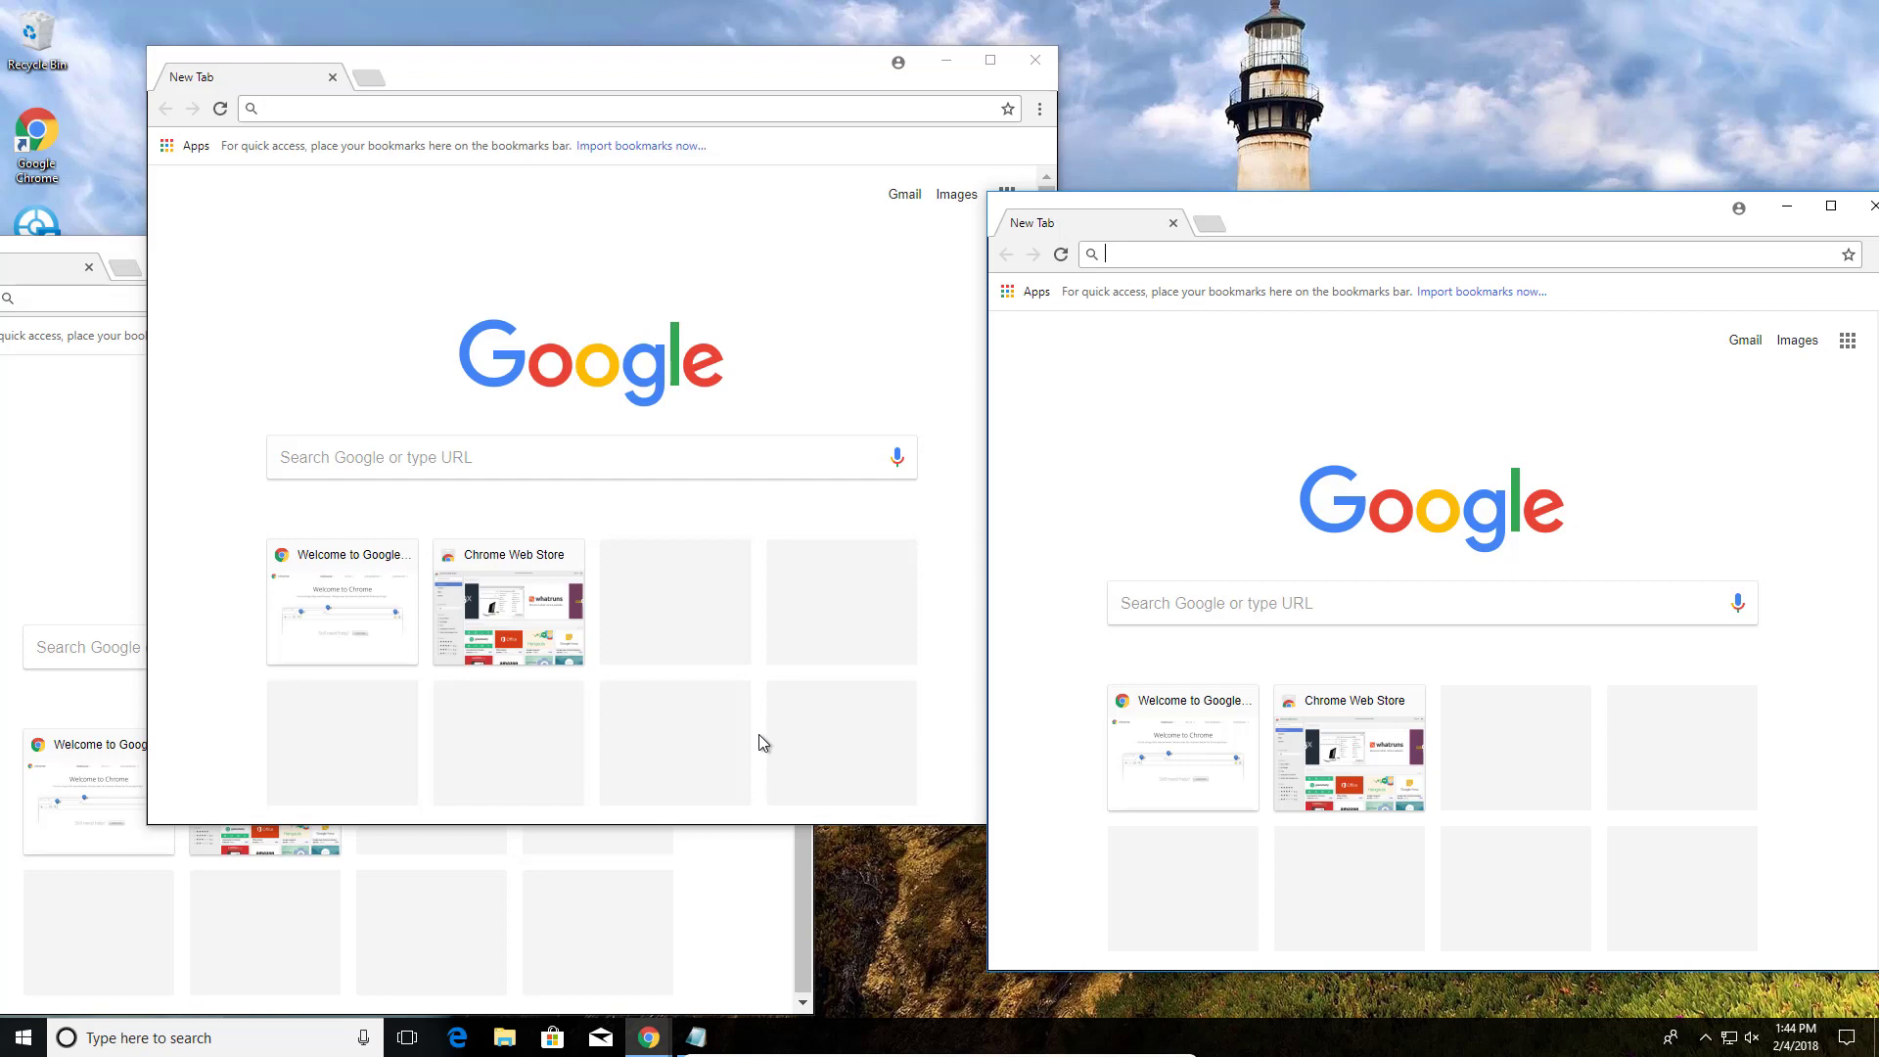
# Step: Show the desktop again, then restore the Windows Central shortcuts window and maximize it
pyautogui.press('super+d')
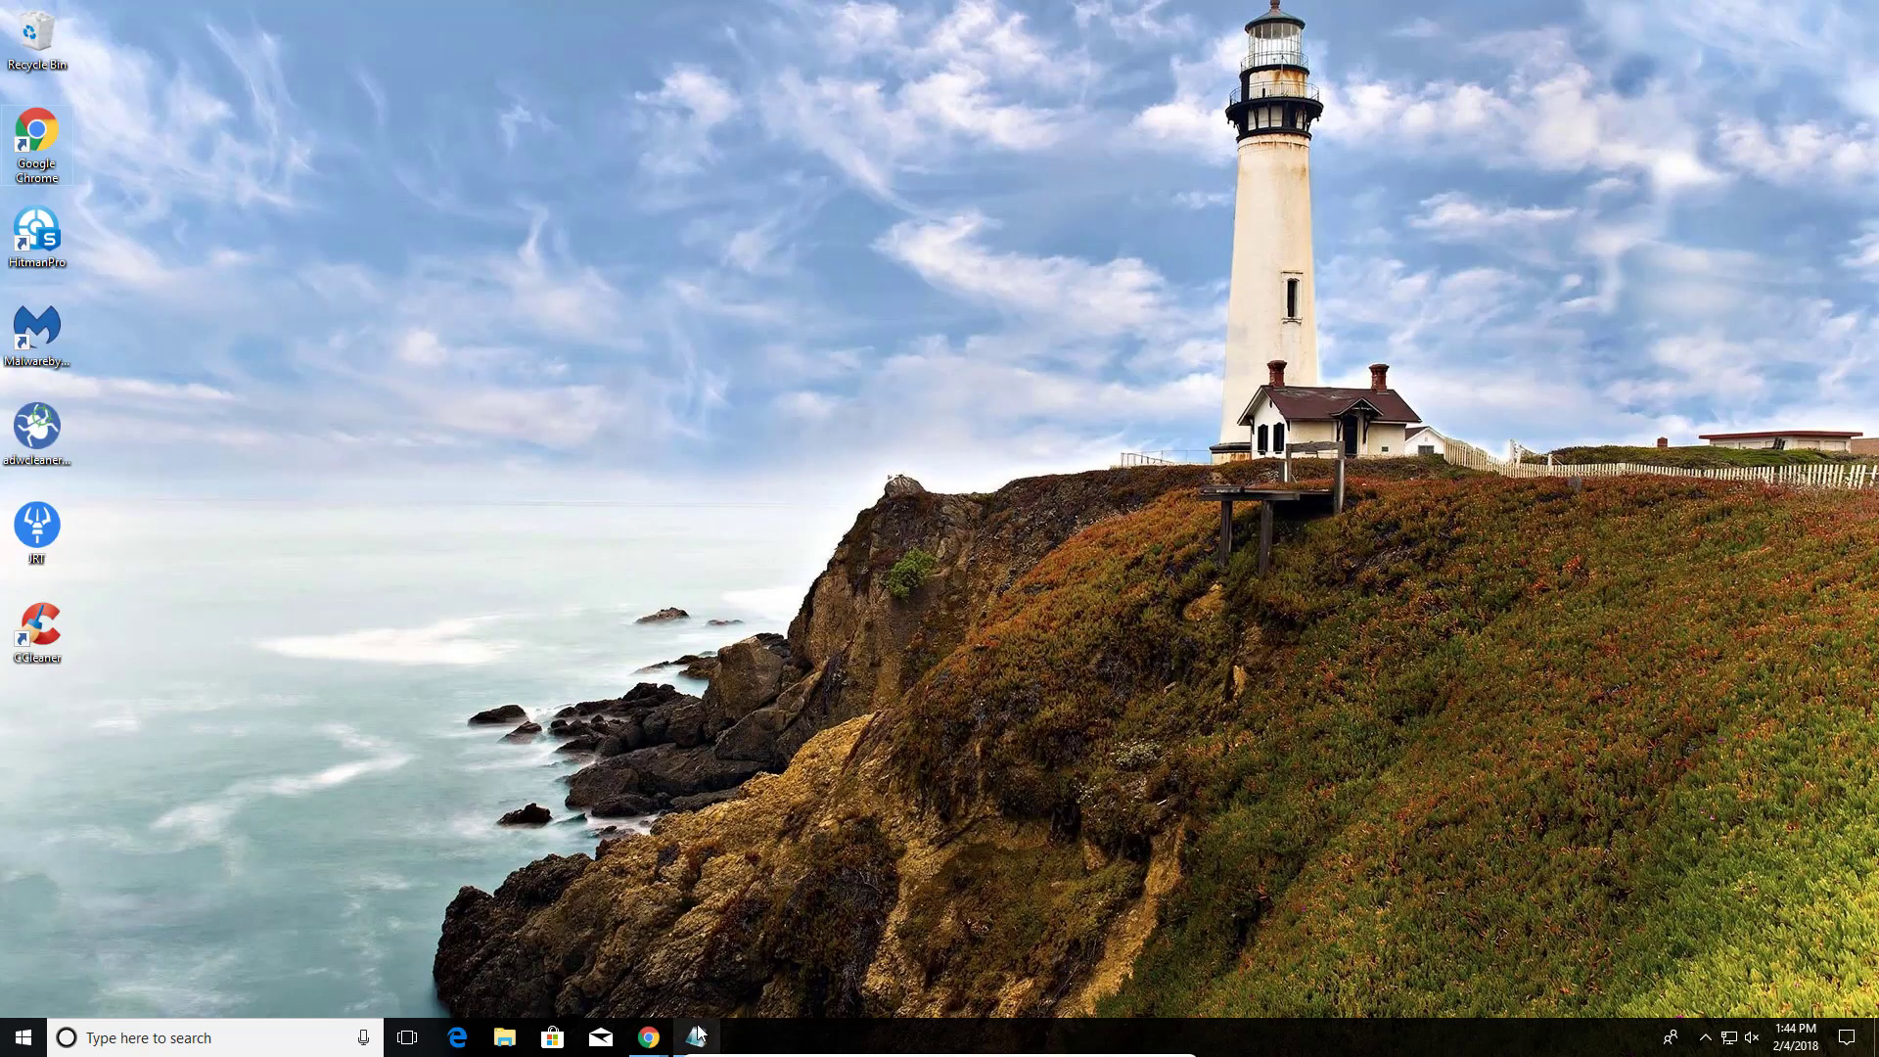
pyautogui.moveTo(655, 1041)
pyautogui.click(430, 994)
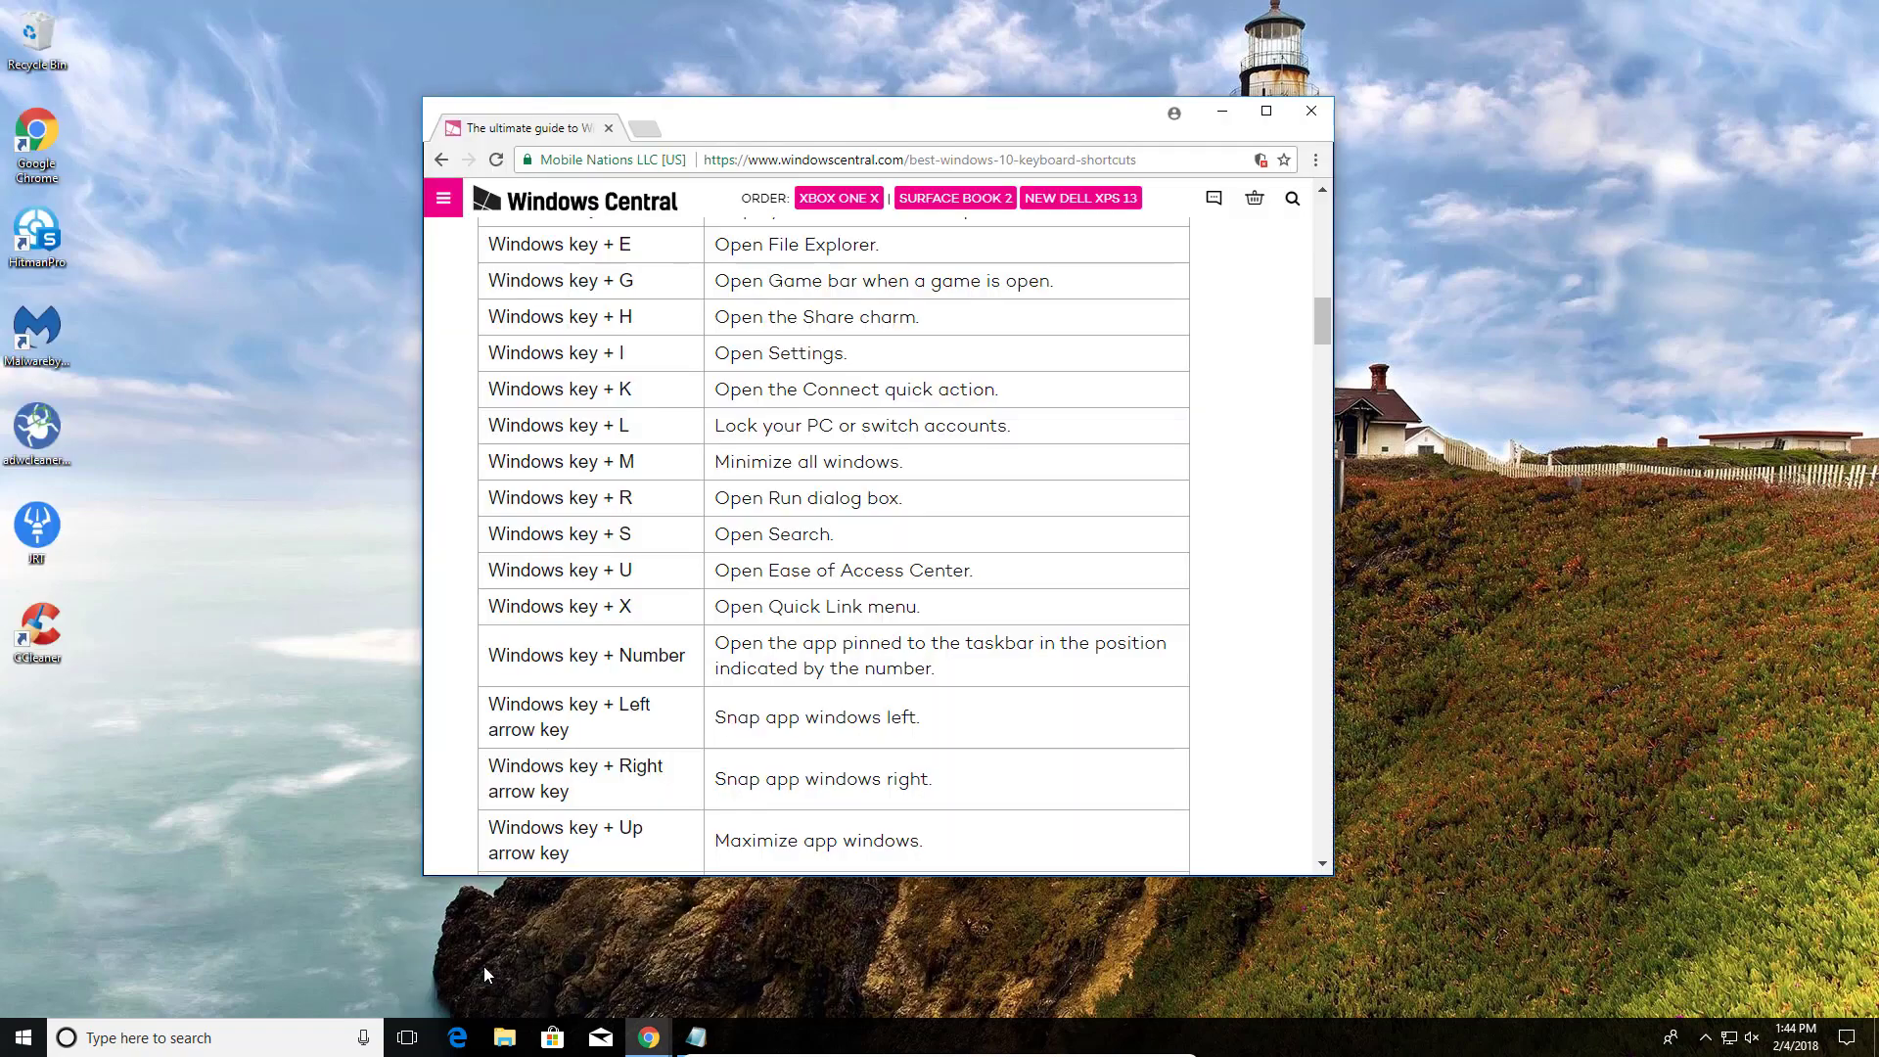
pyautogui.click(1267, 115)
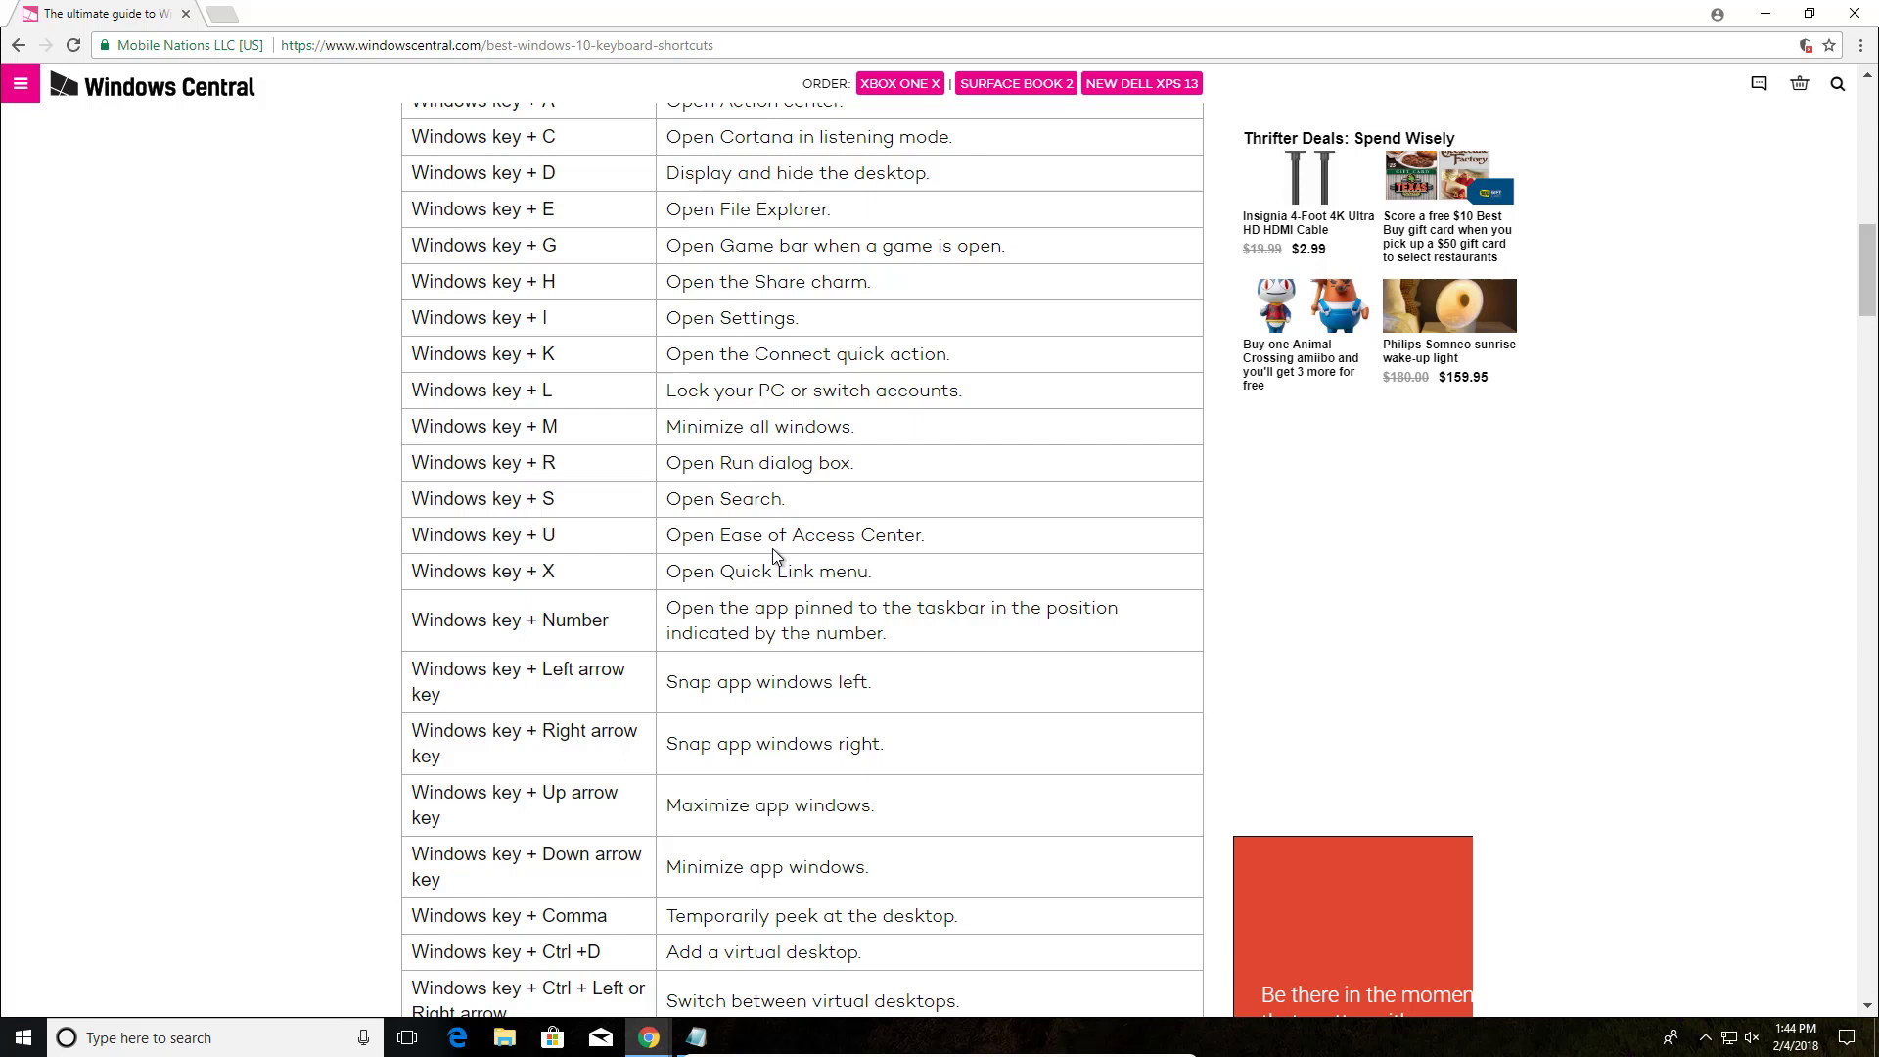
# Step: Highlight 'Open Ease of Access Center.' in the shortcut table, then minimize Chrome
pyautogui.moveTo(669, 535); pyautogui.dragTo(1037, 526)
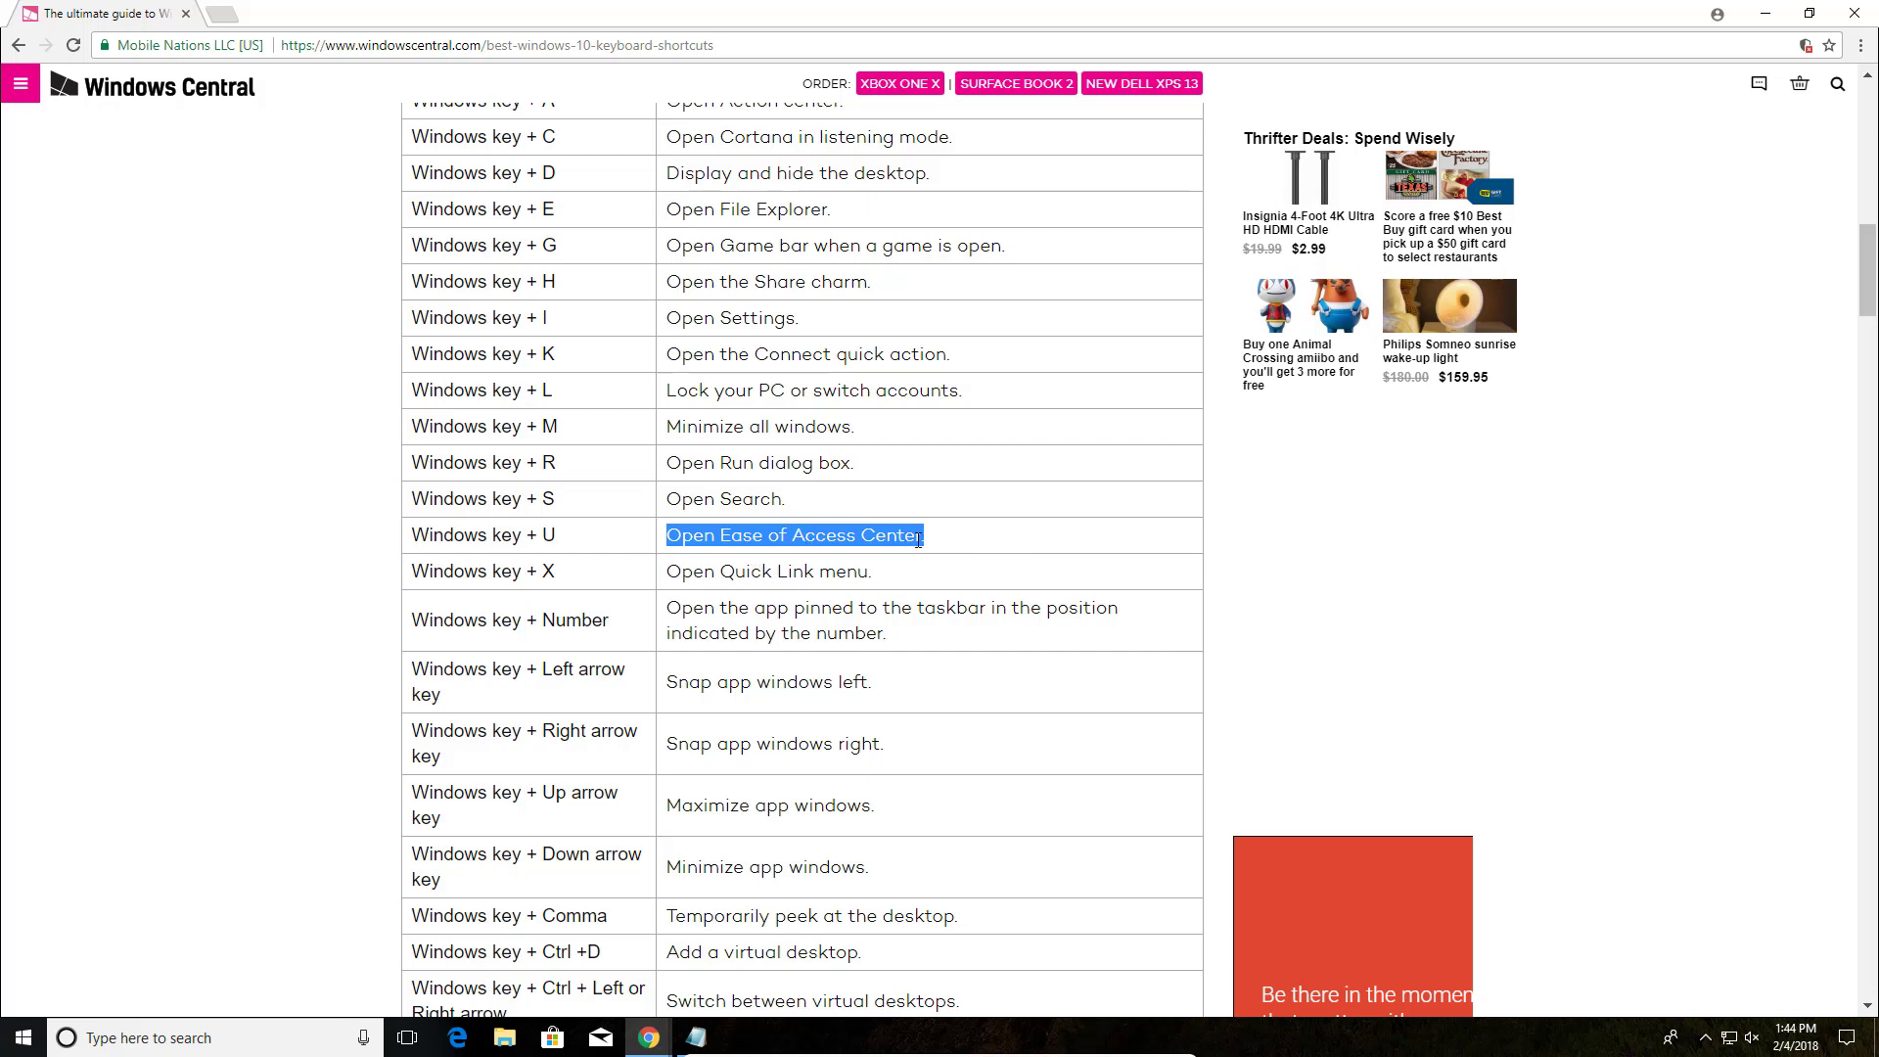
pyautogui.click(1765, 13)
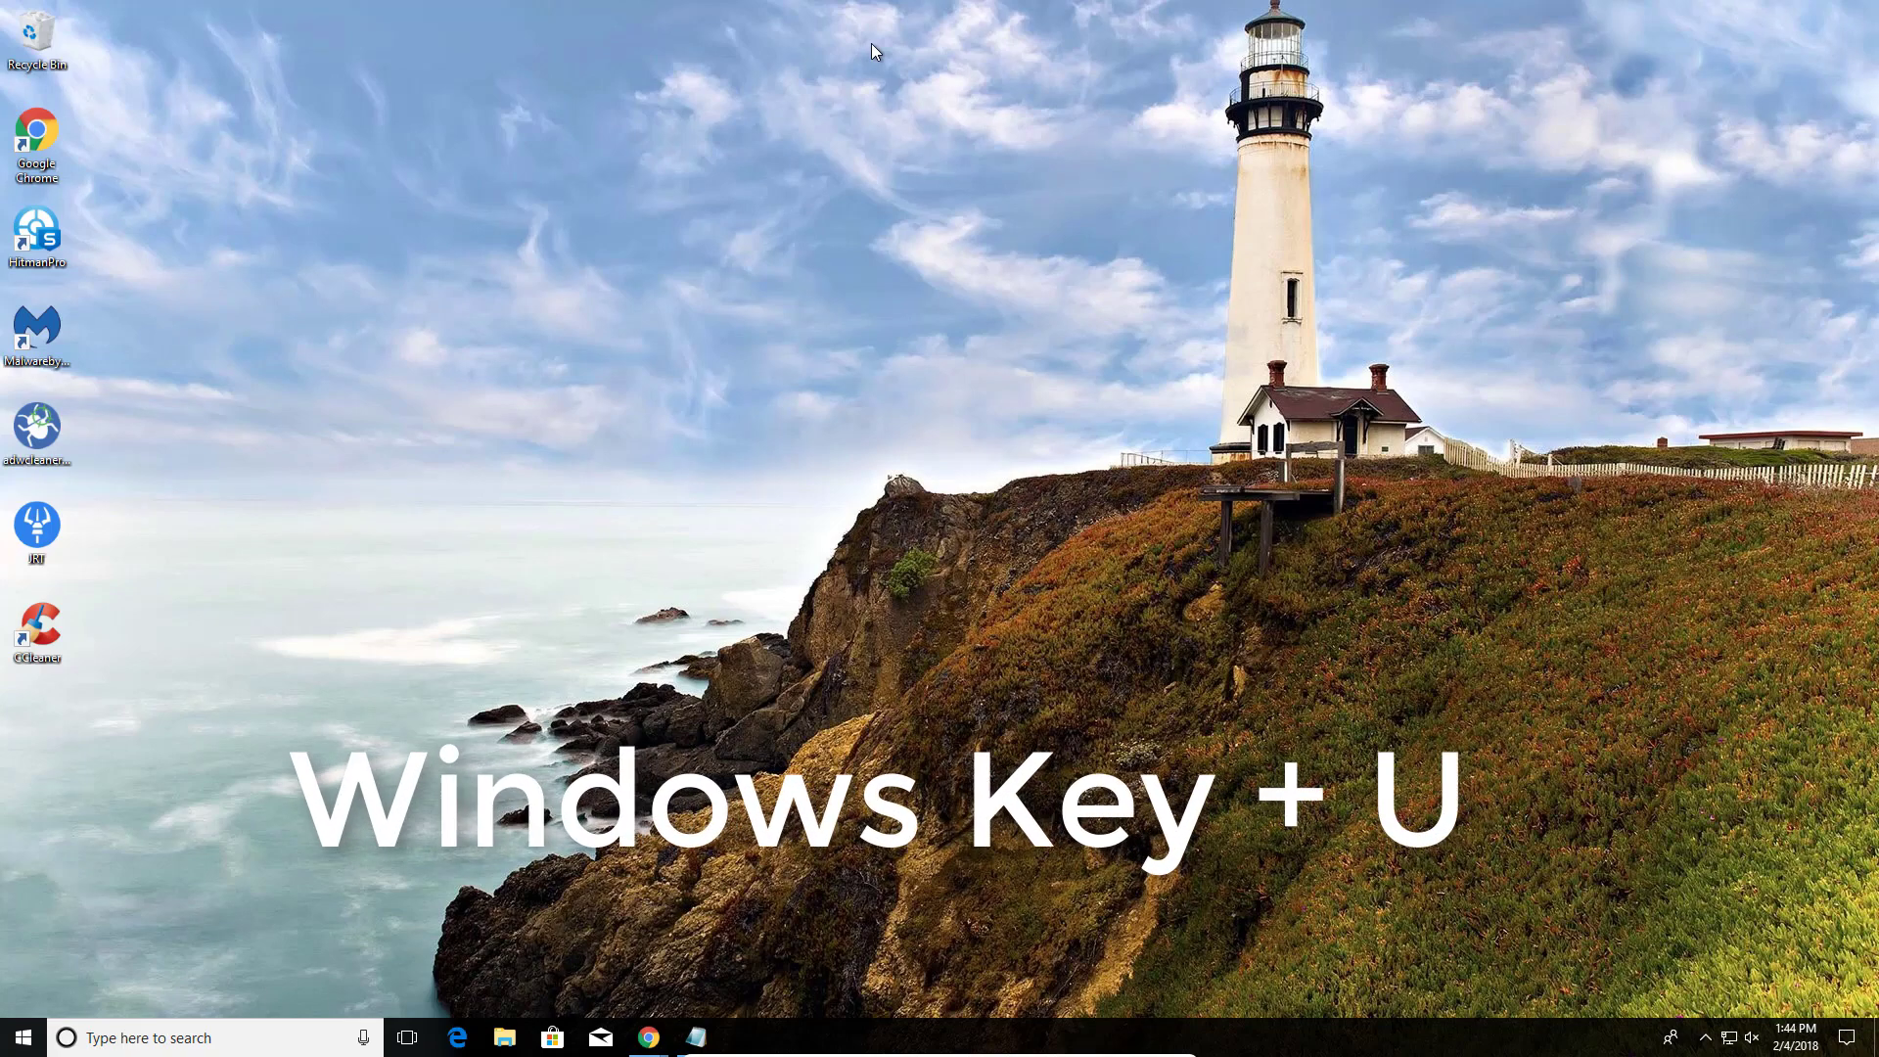
# Step: Open Narrator settings with Win+U, toggle Narrator and its auto-start on and off, then close Settings
pyautogui.press('super+u')
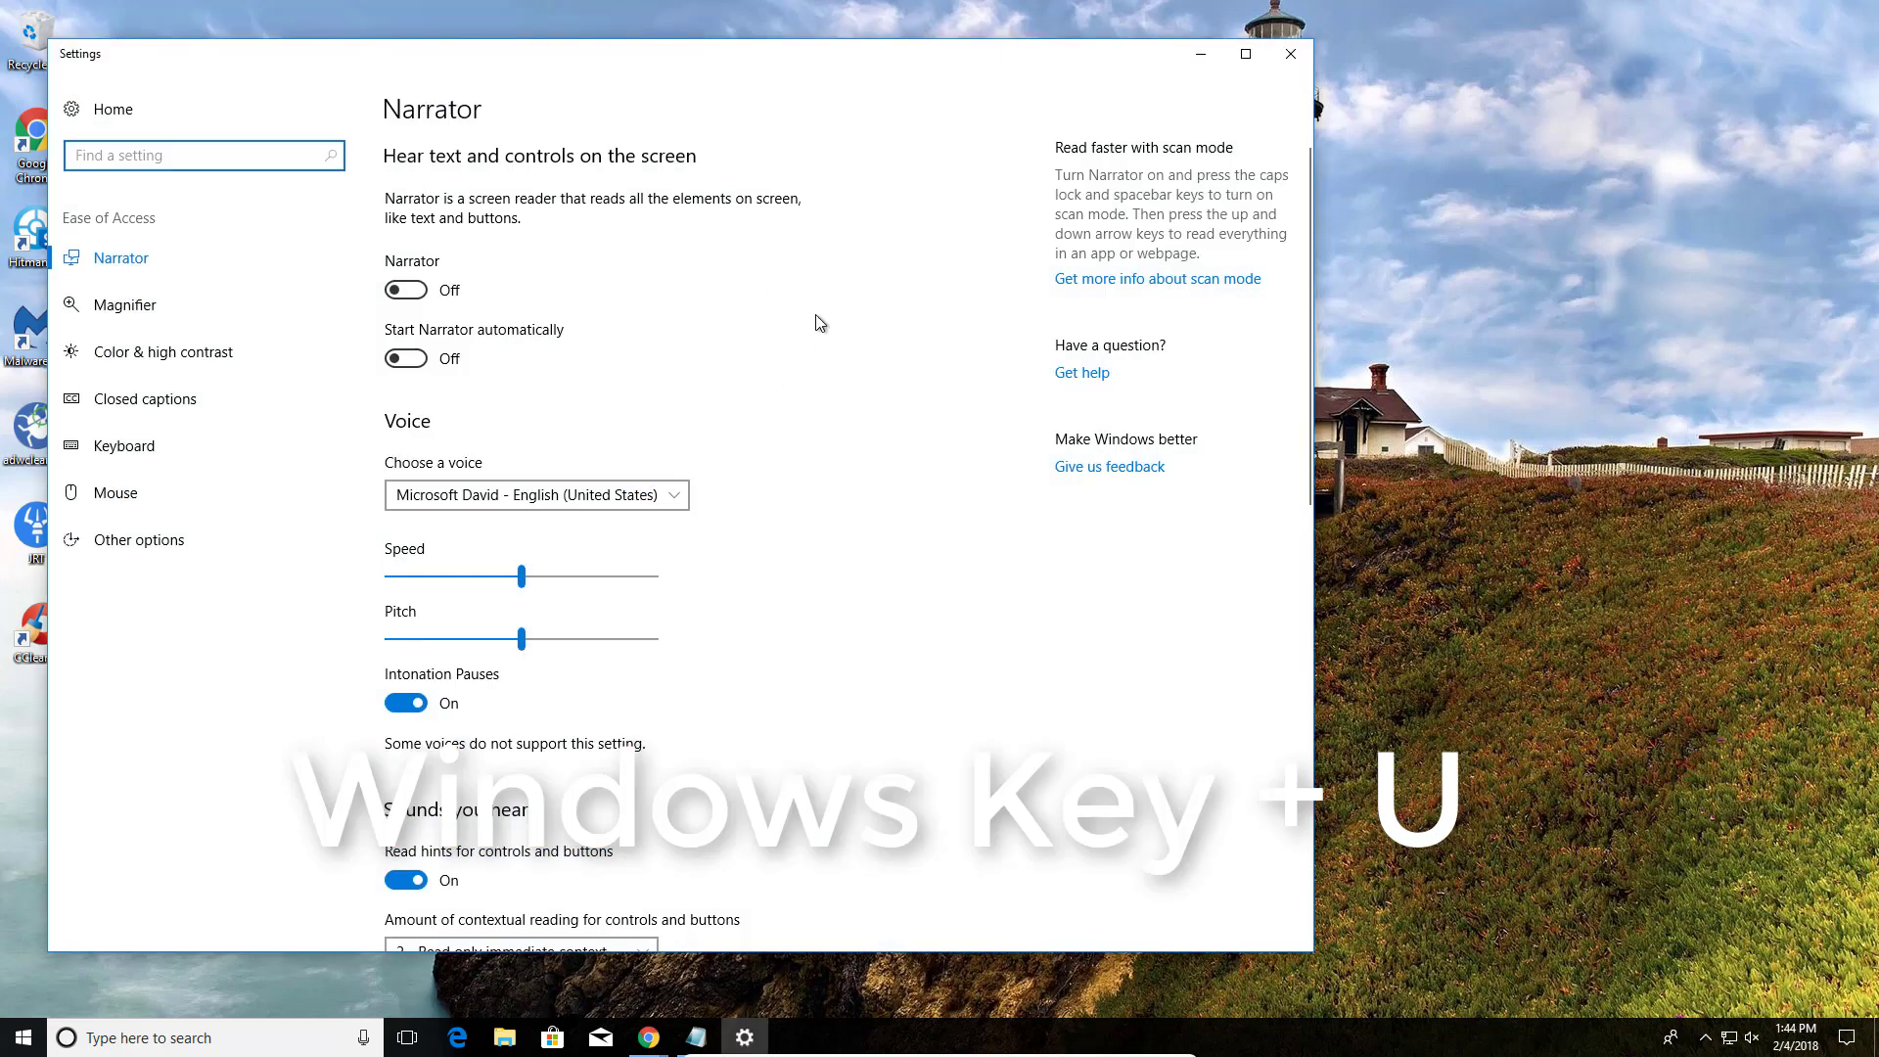
pyautogui.click(416, 289)
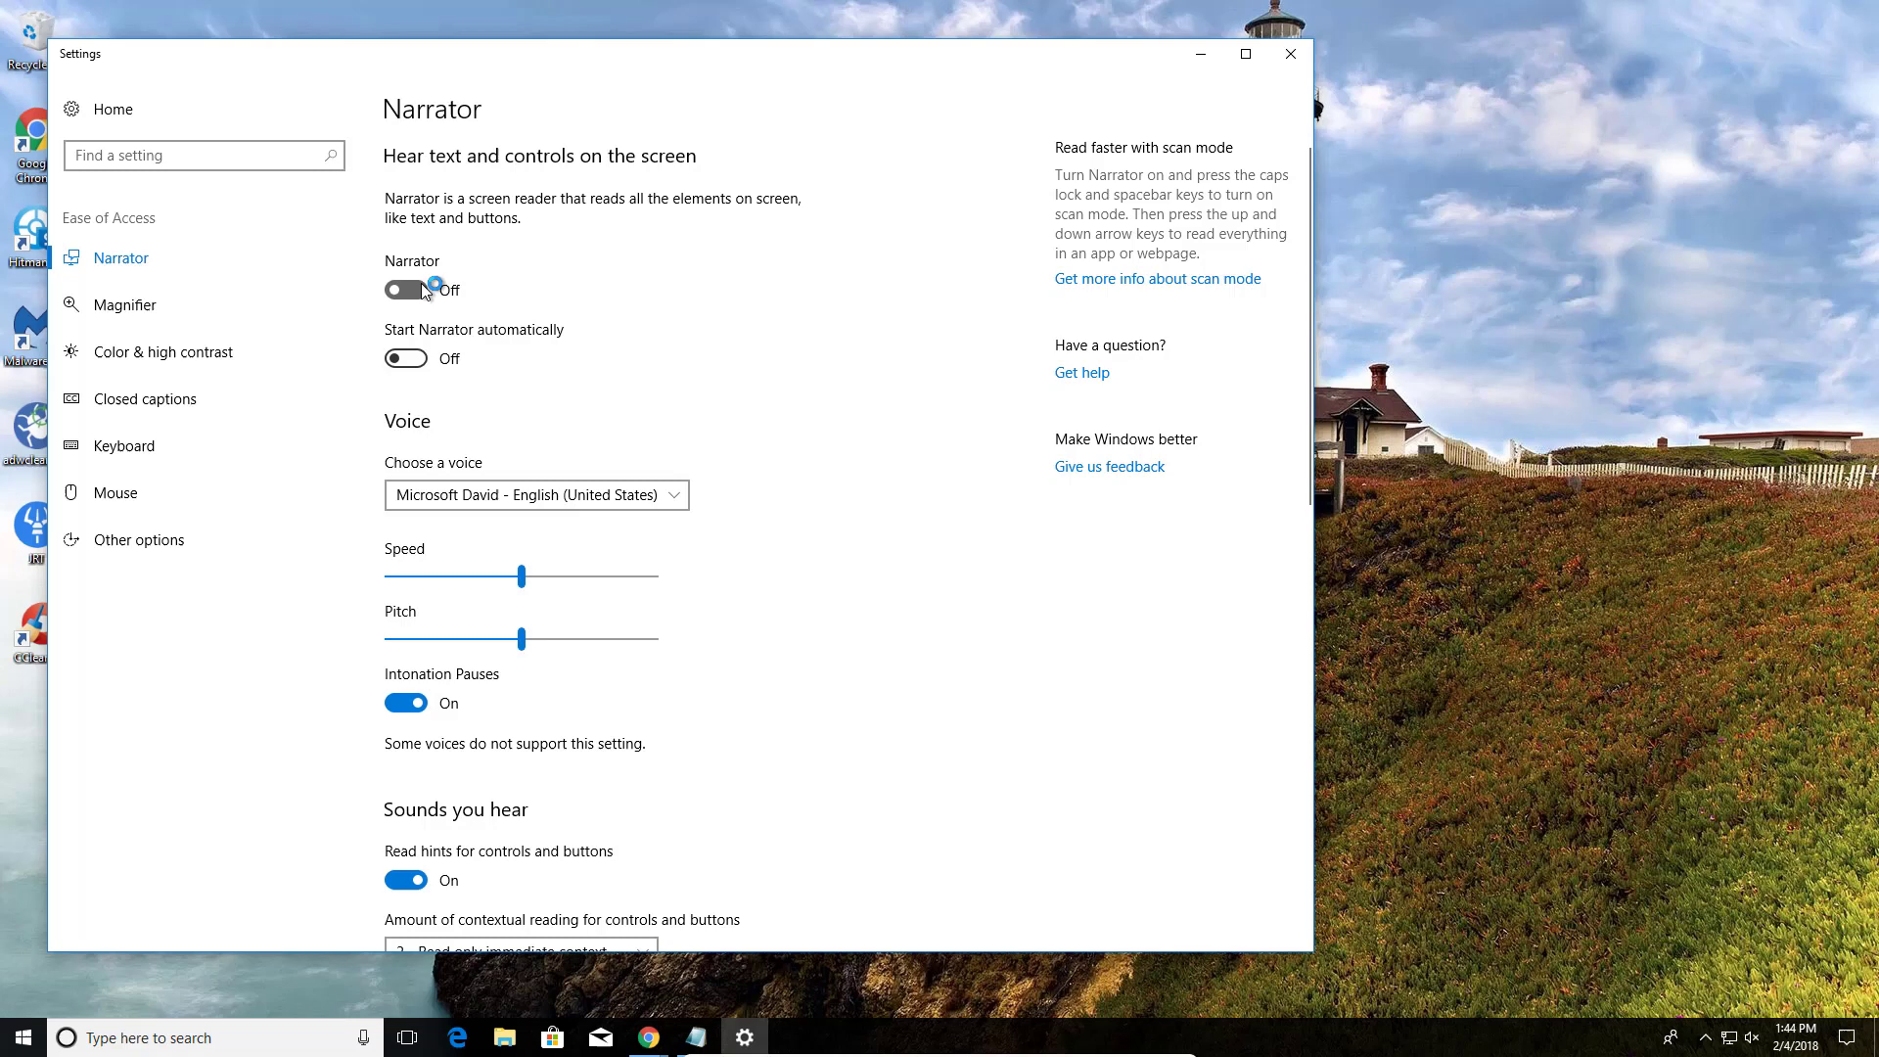
pyautogui.click(411, 359)
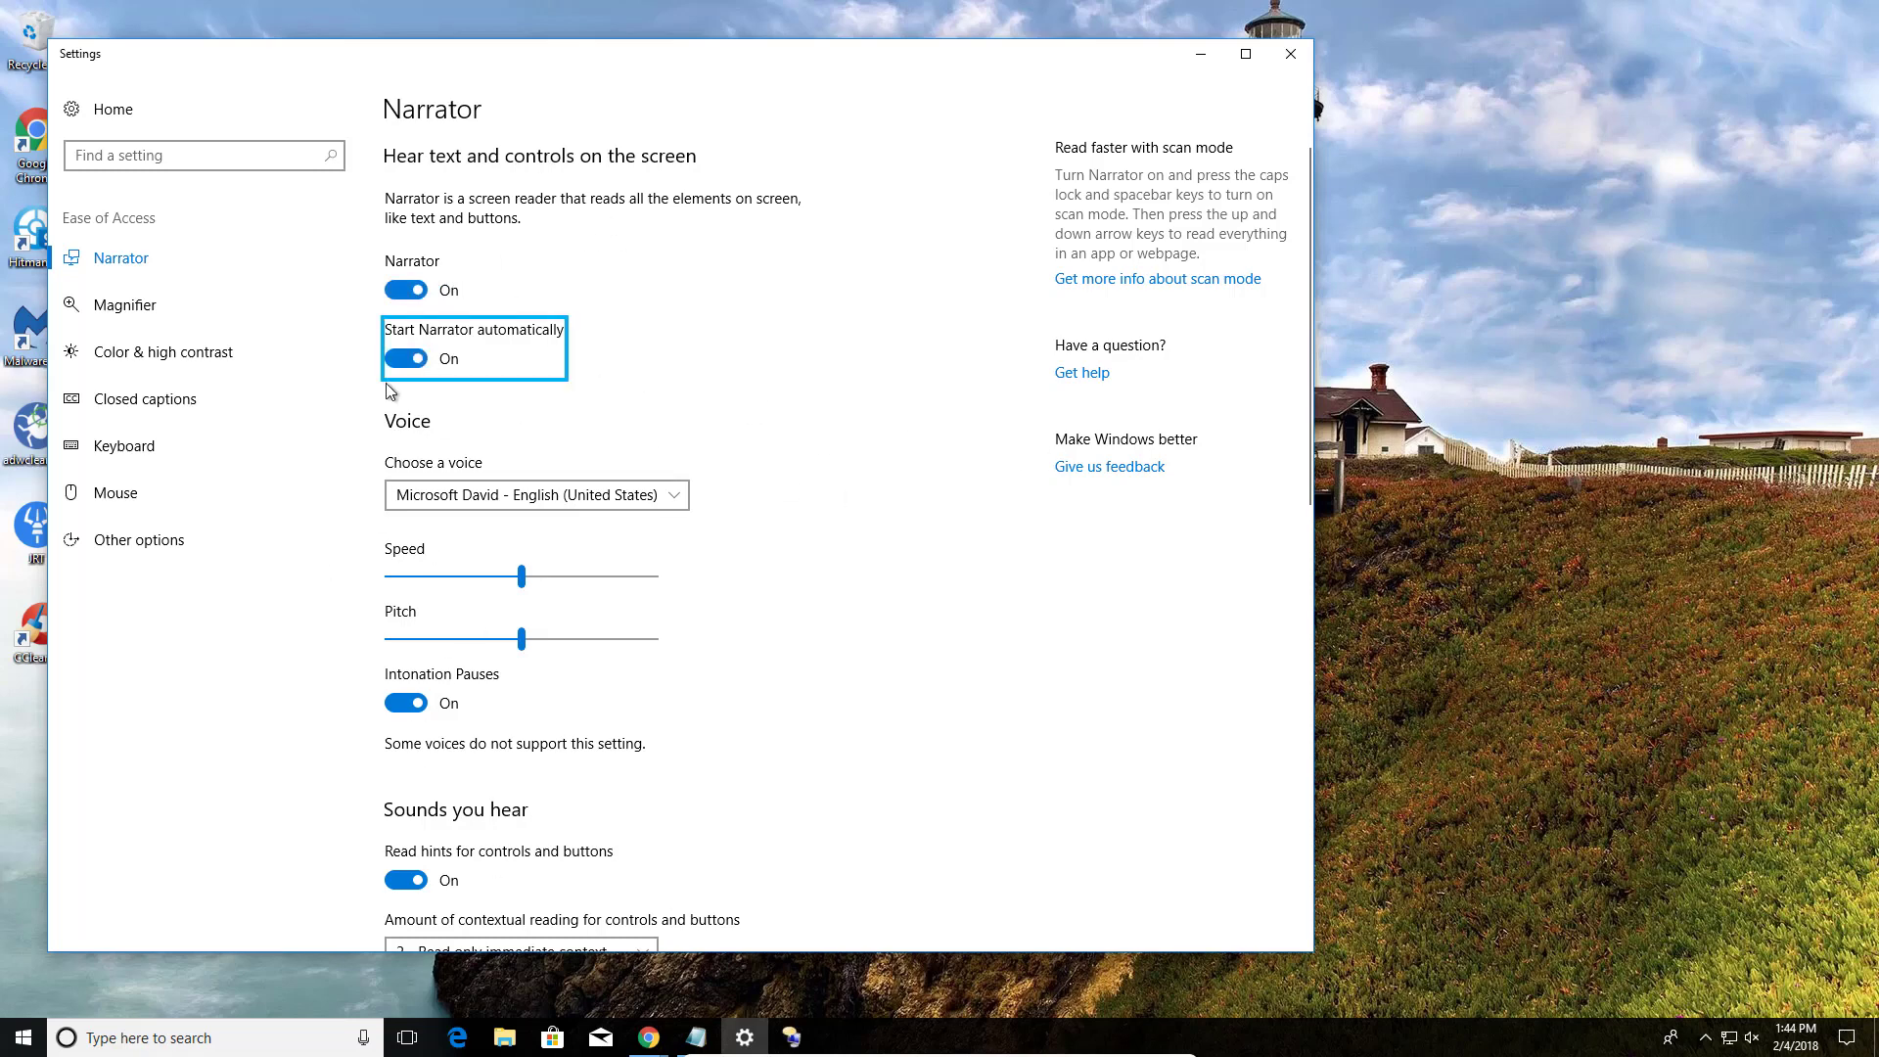
pyautogui.click(406, 358)
pyautogui.click(410, 290)
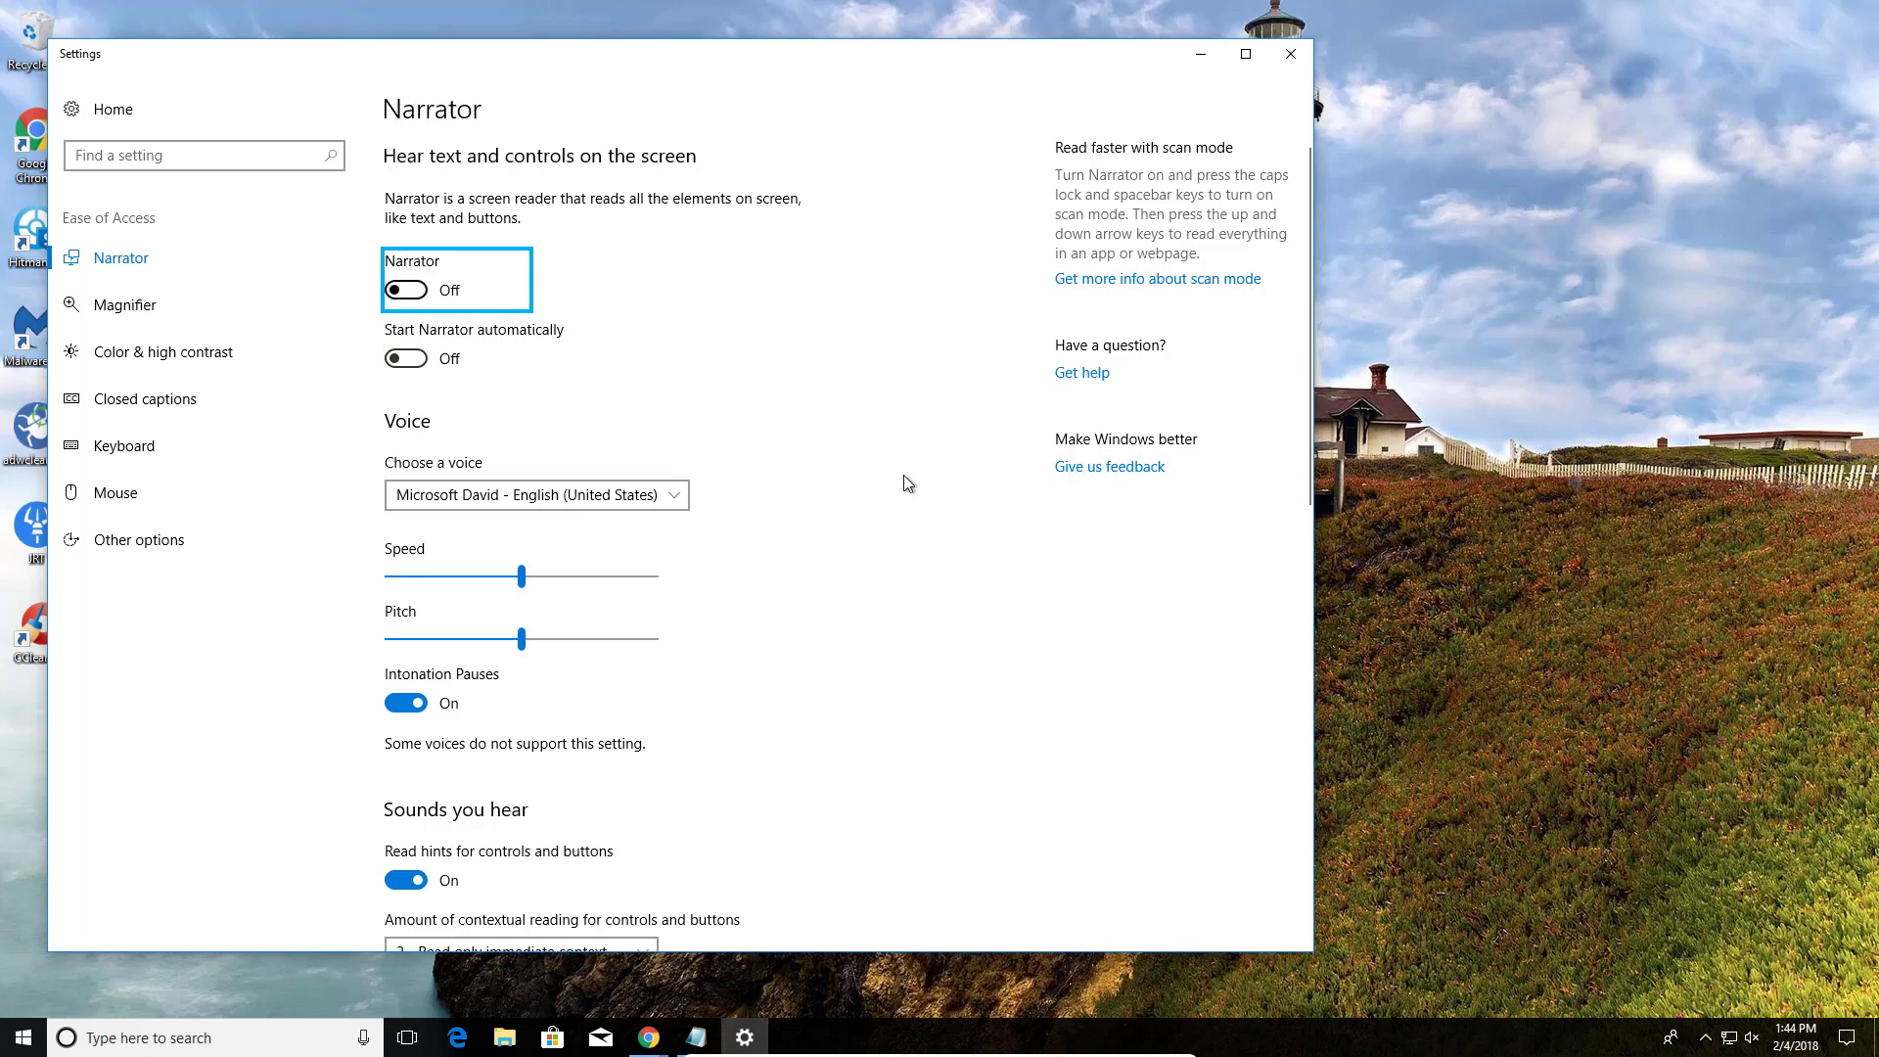
pyautogui.scroll(-3, 587, 587)
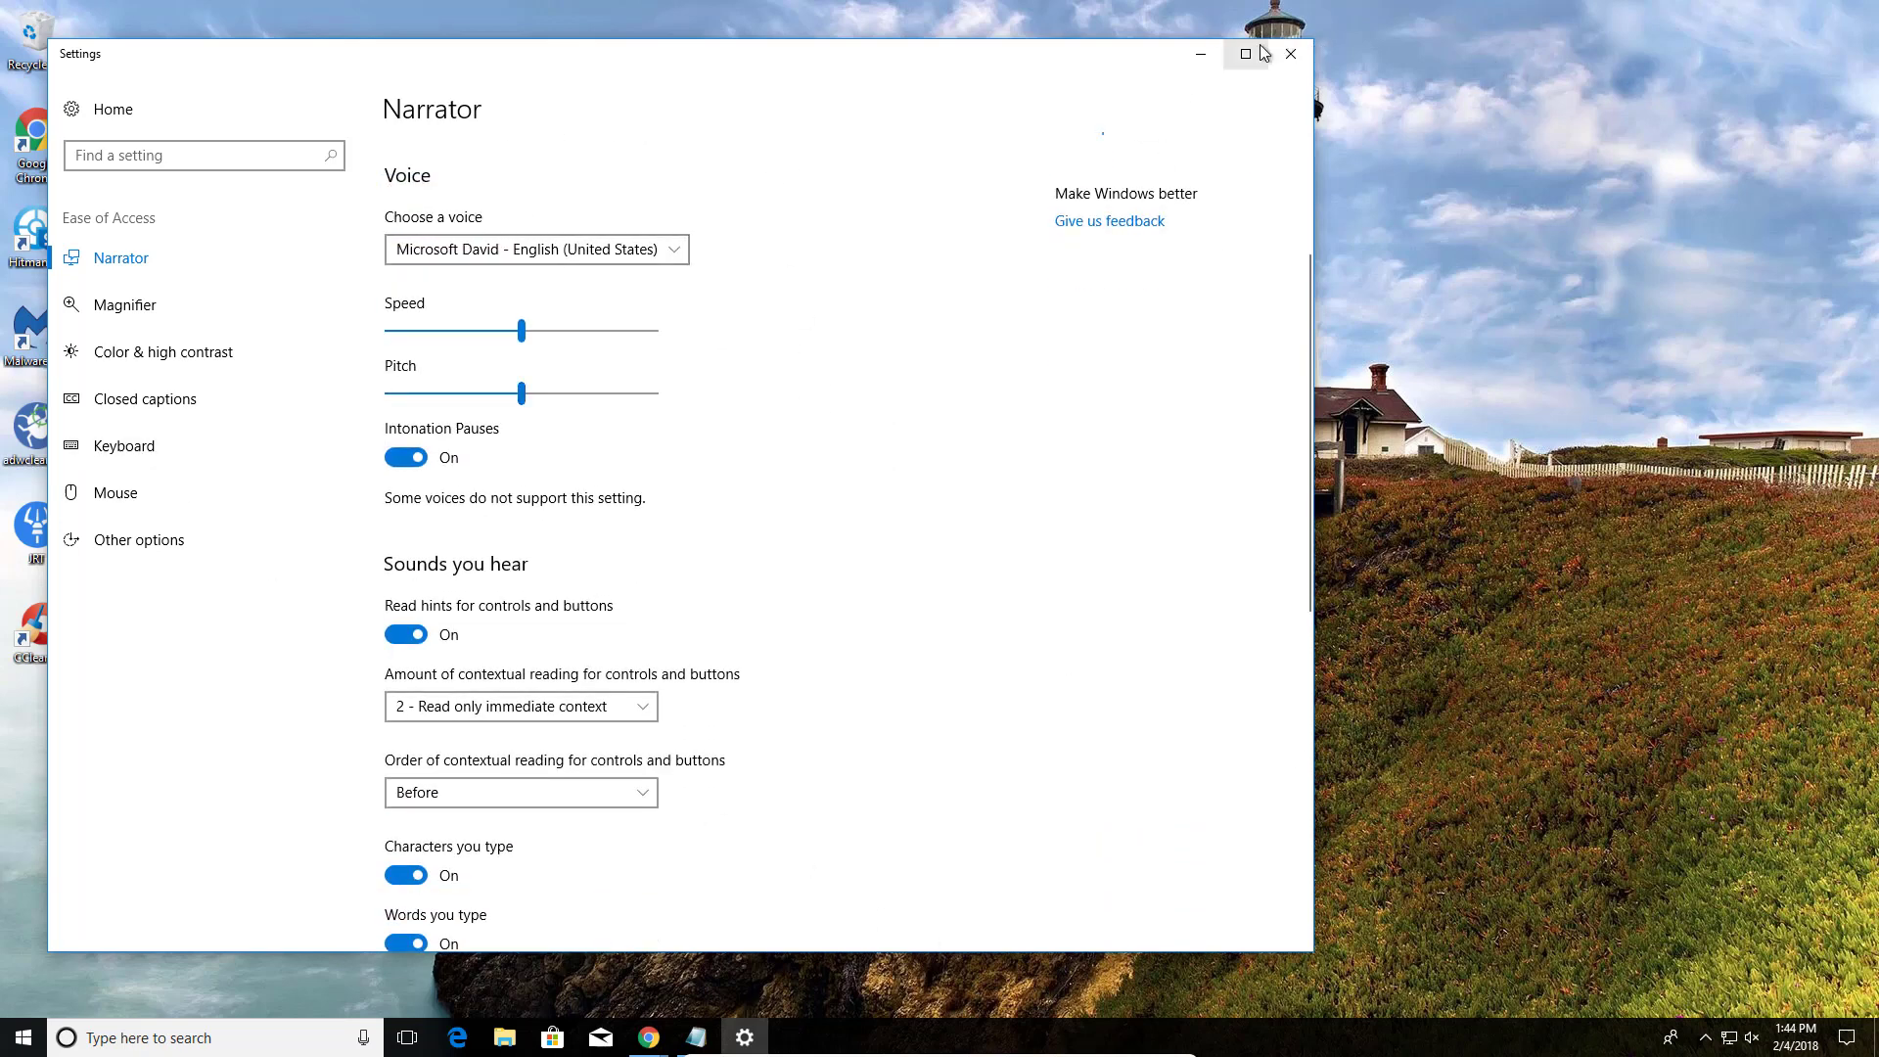
pyautogui.click(1290, 54)
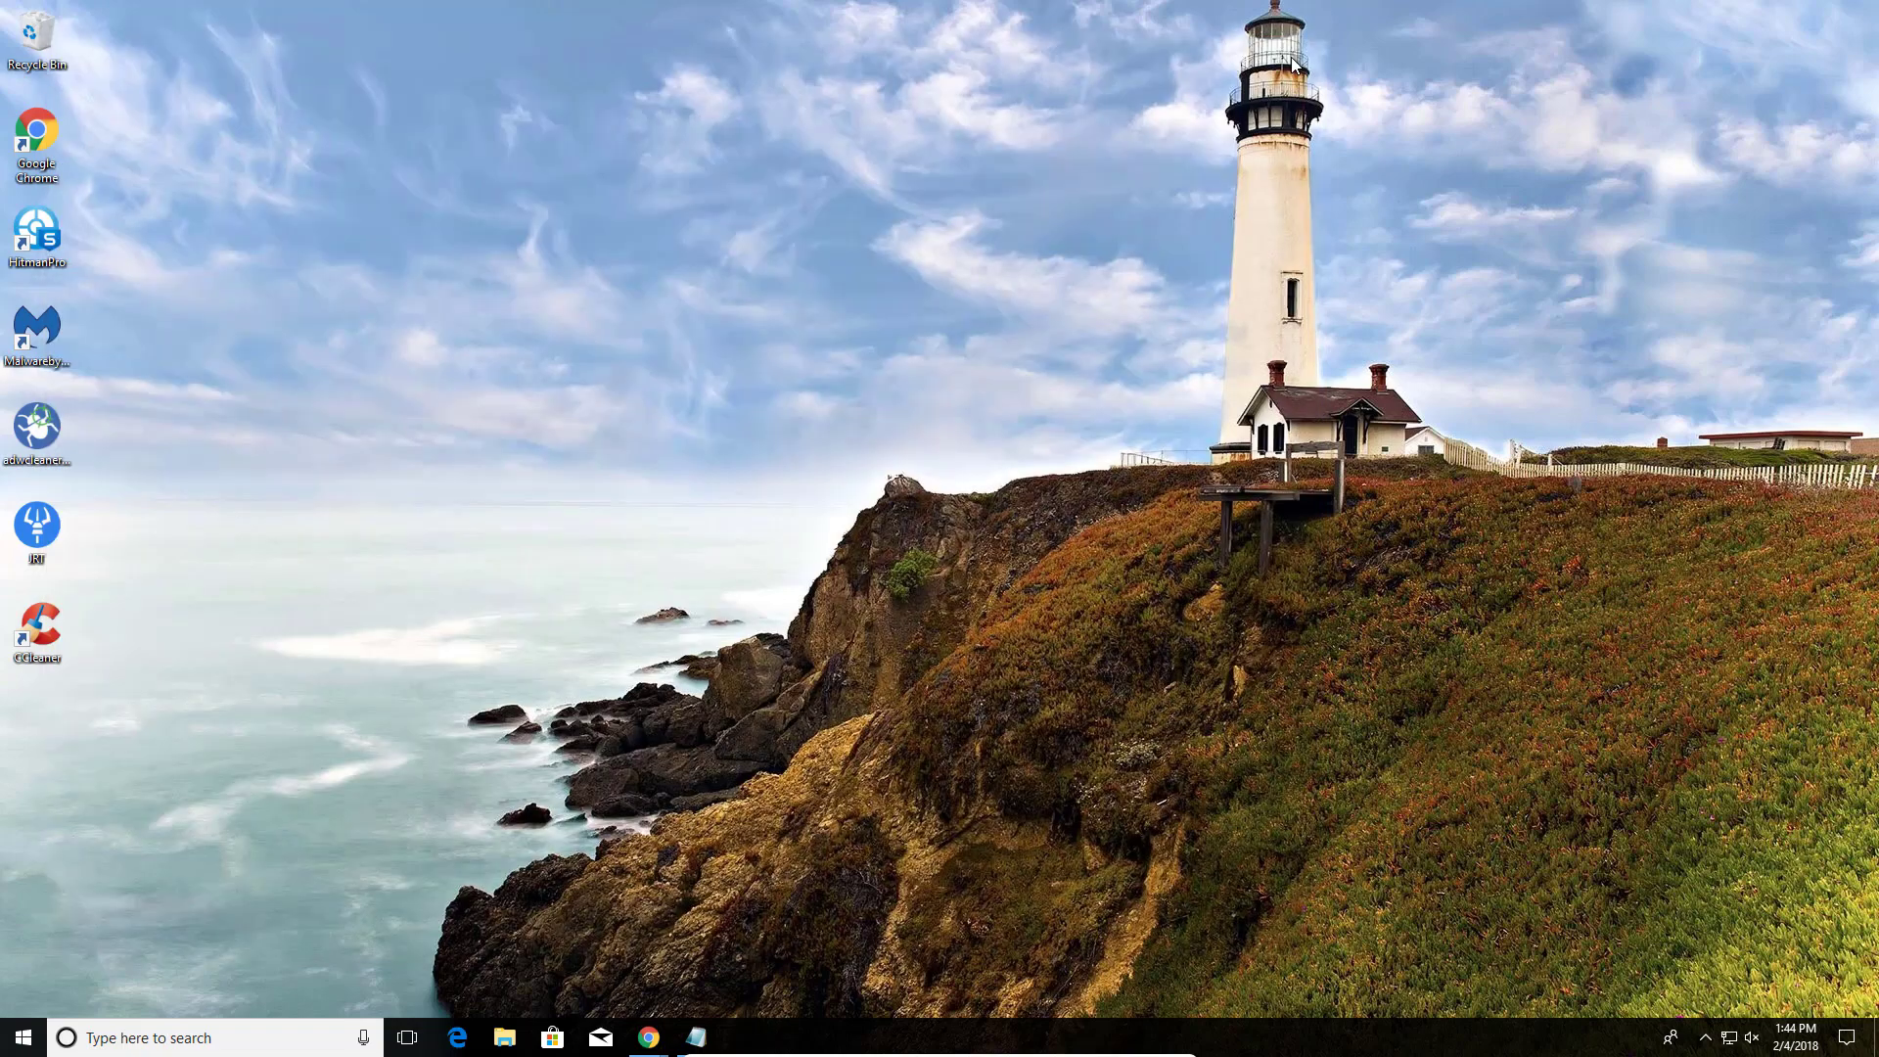
# Step: Reopen Narrator settings, turn Narrator on, set the volume to 79 then mute, and close Settings
pyautogui.press('super+u')
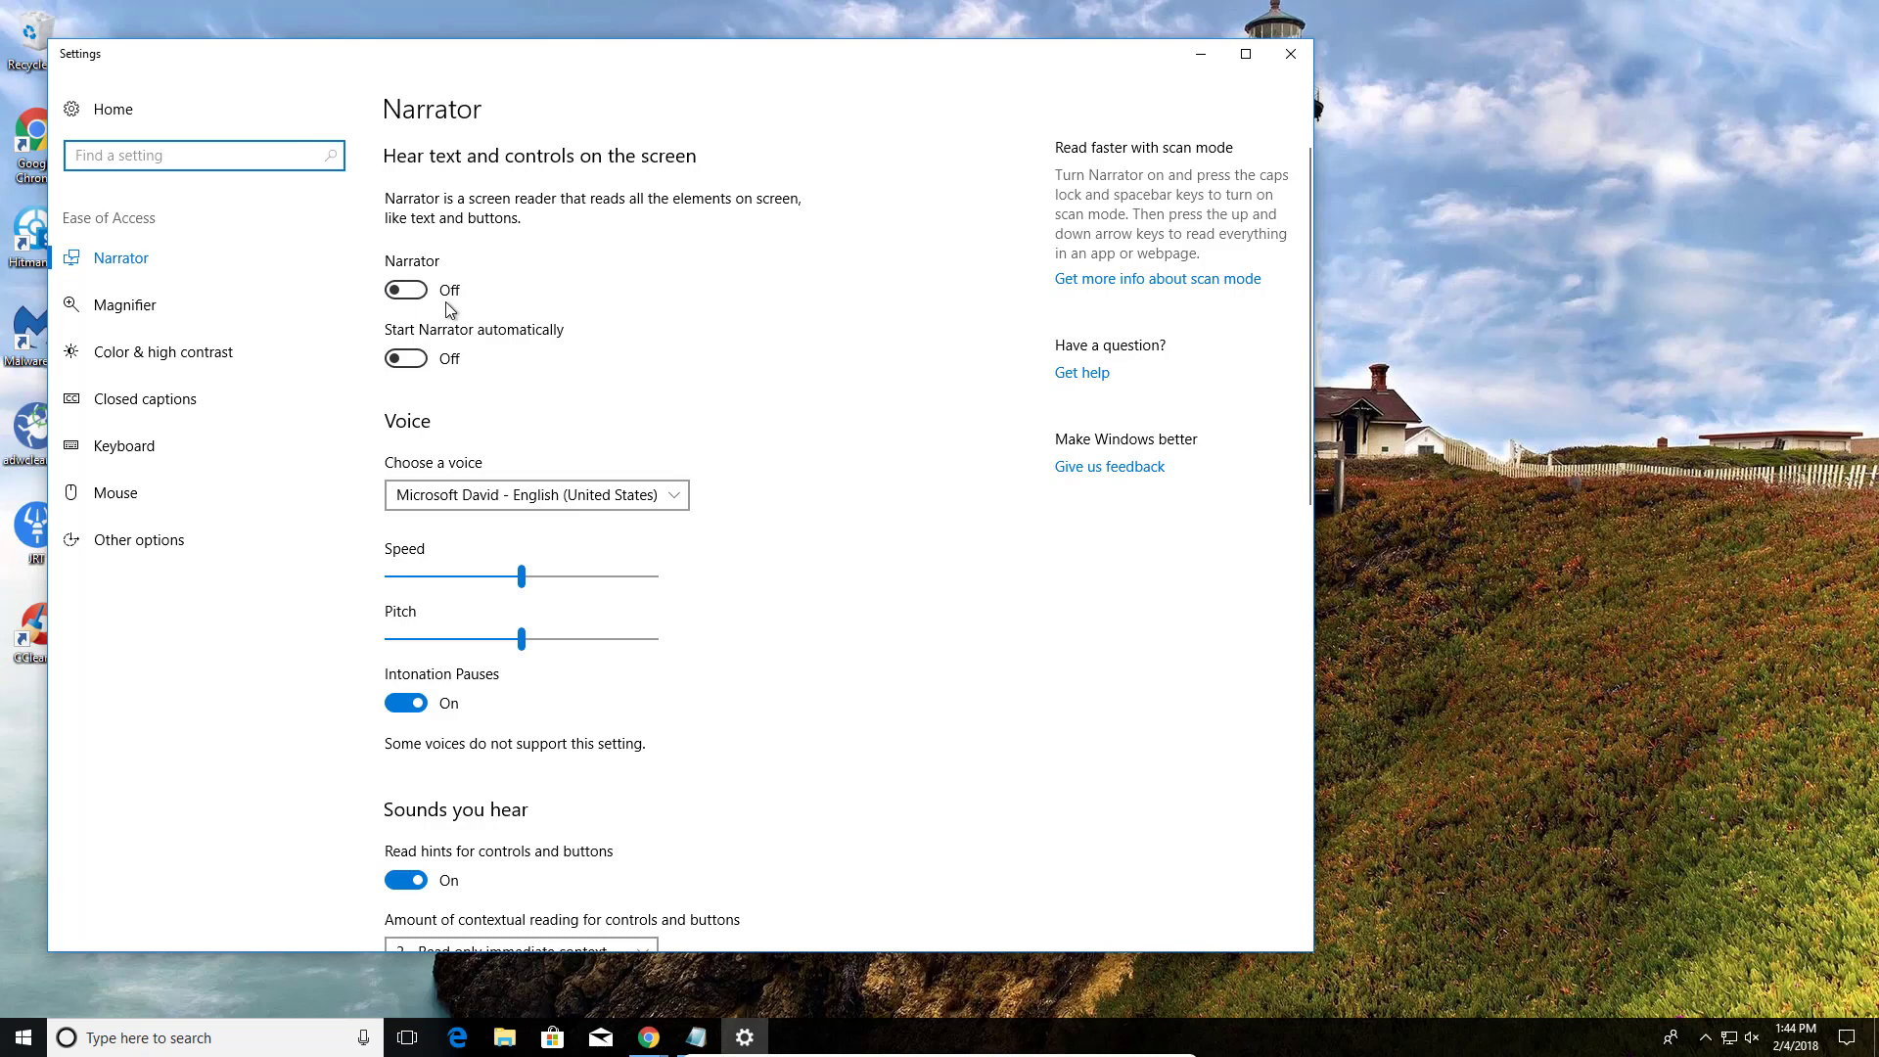
pyautogui.click(407, 290)
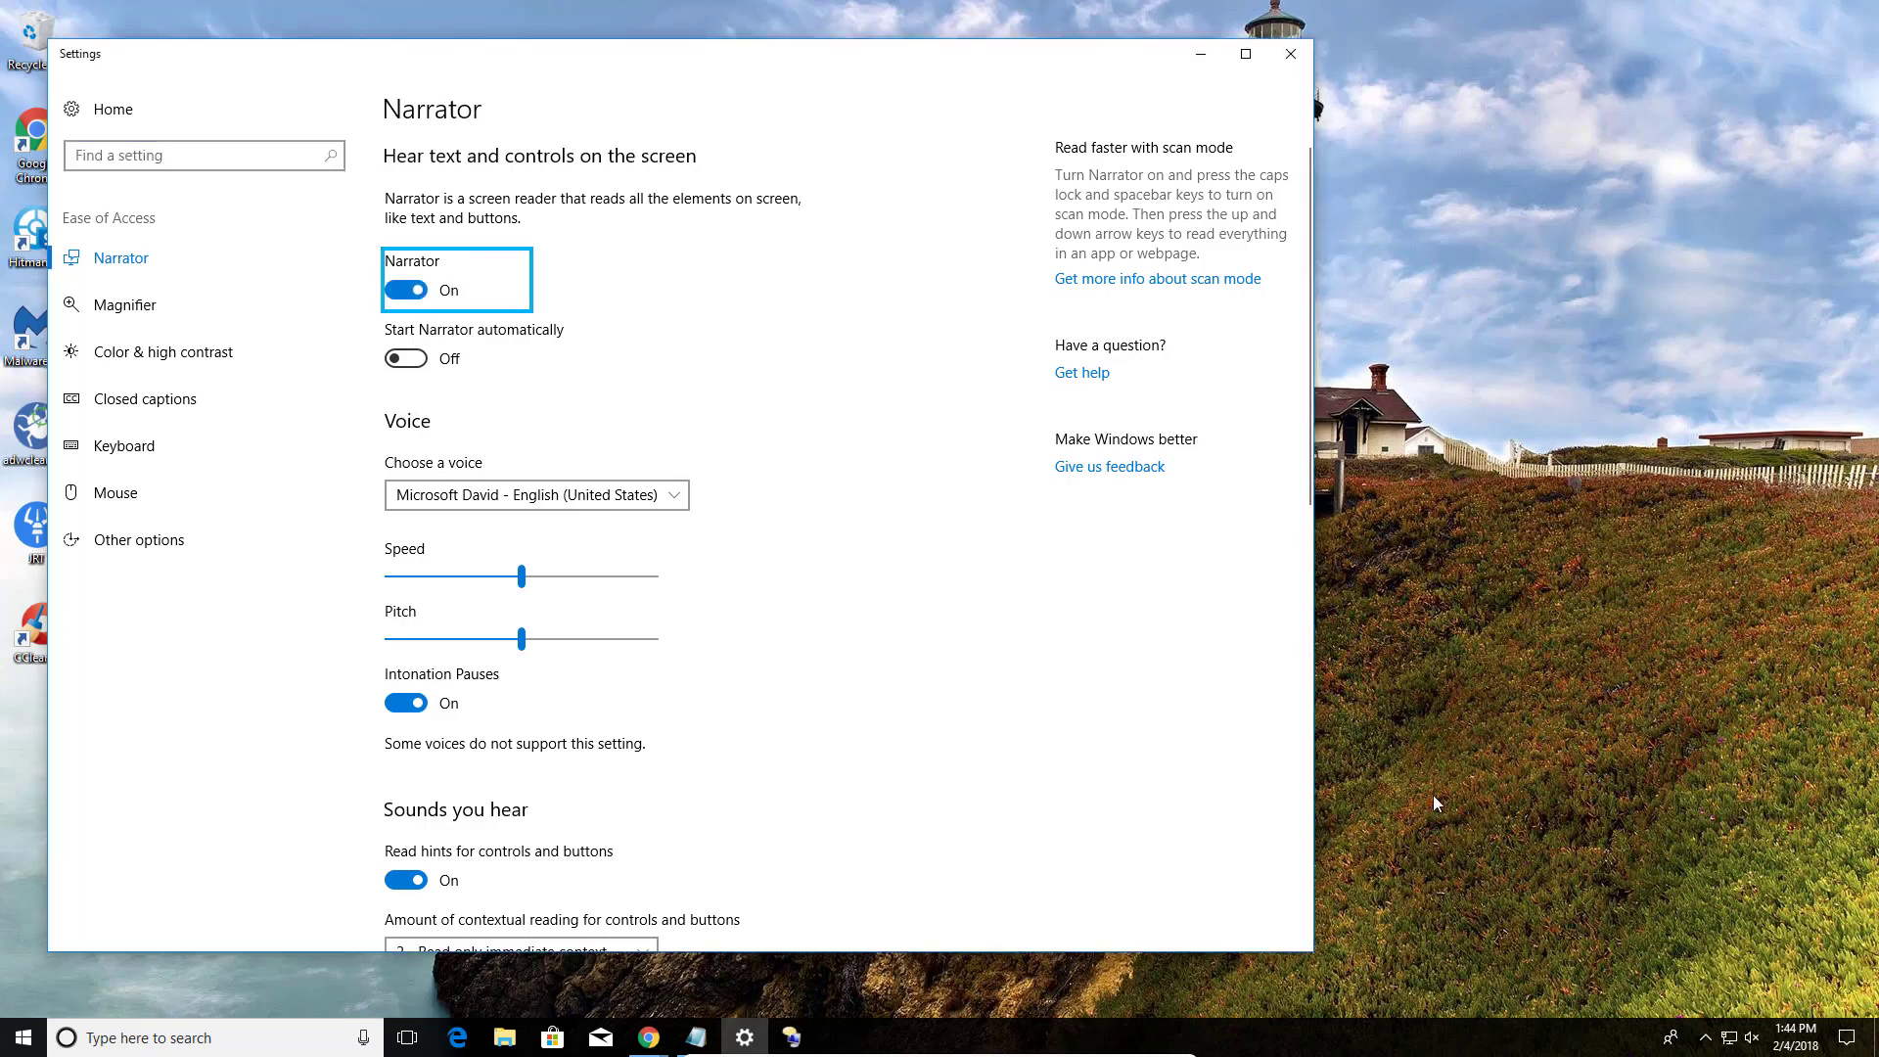
pyautogui.click(1751, 1038)
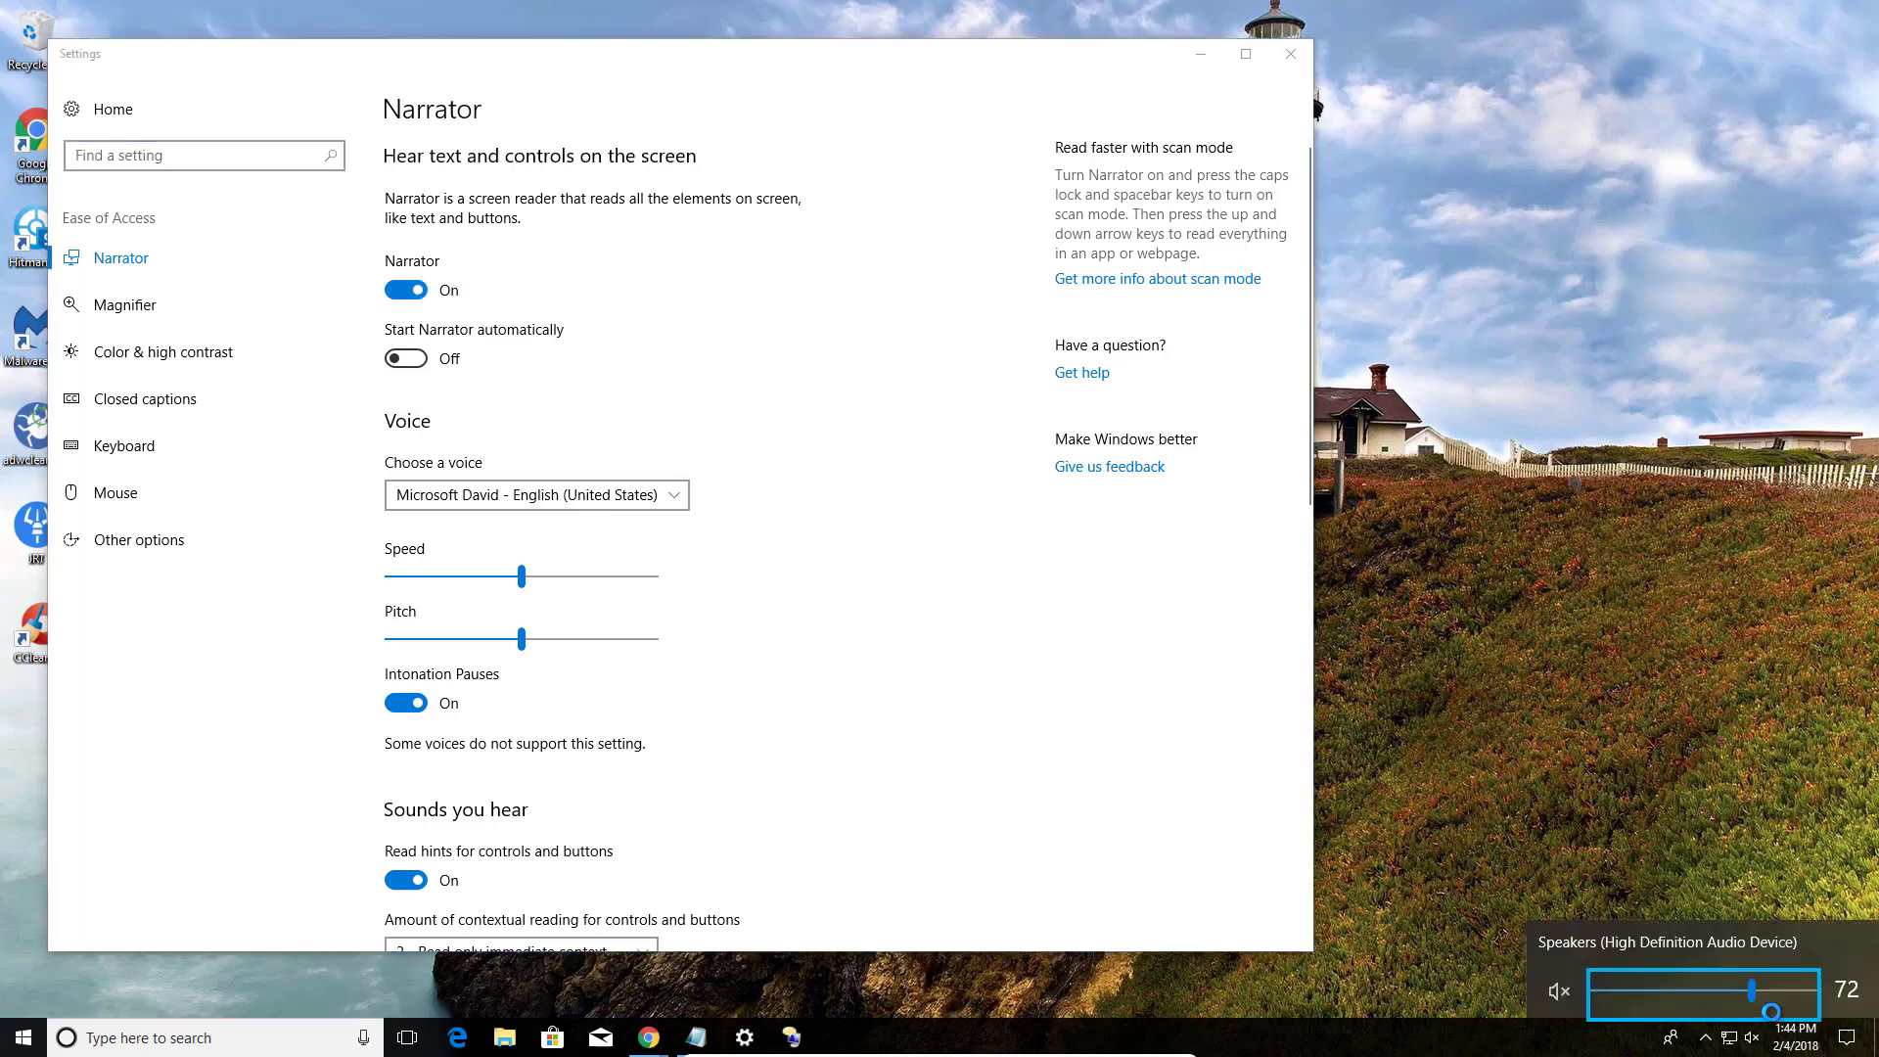
pyautogui.moveTo(1772, 1011); pyautogui.dragTo(1767, 1008)
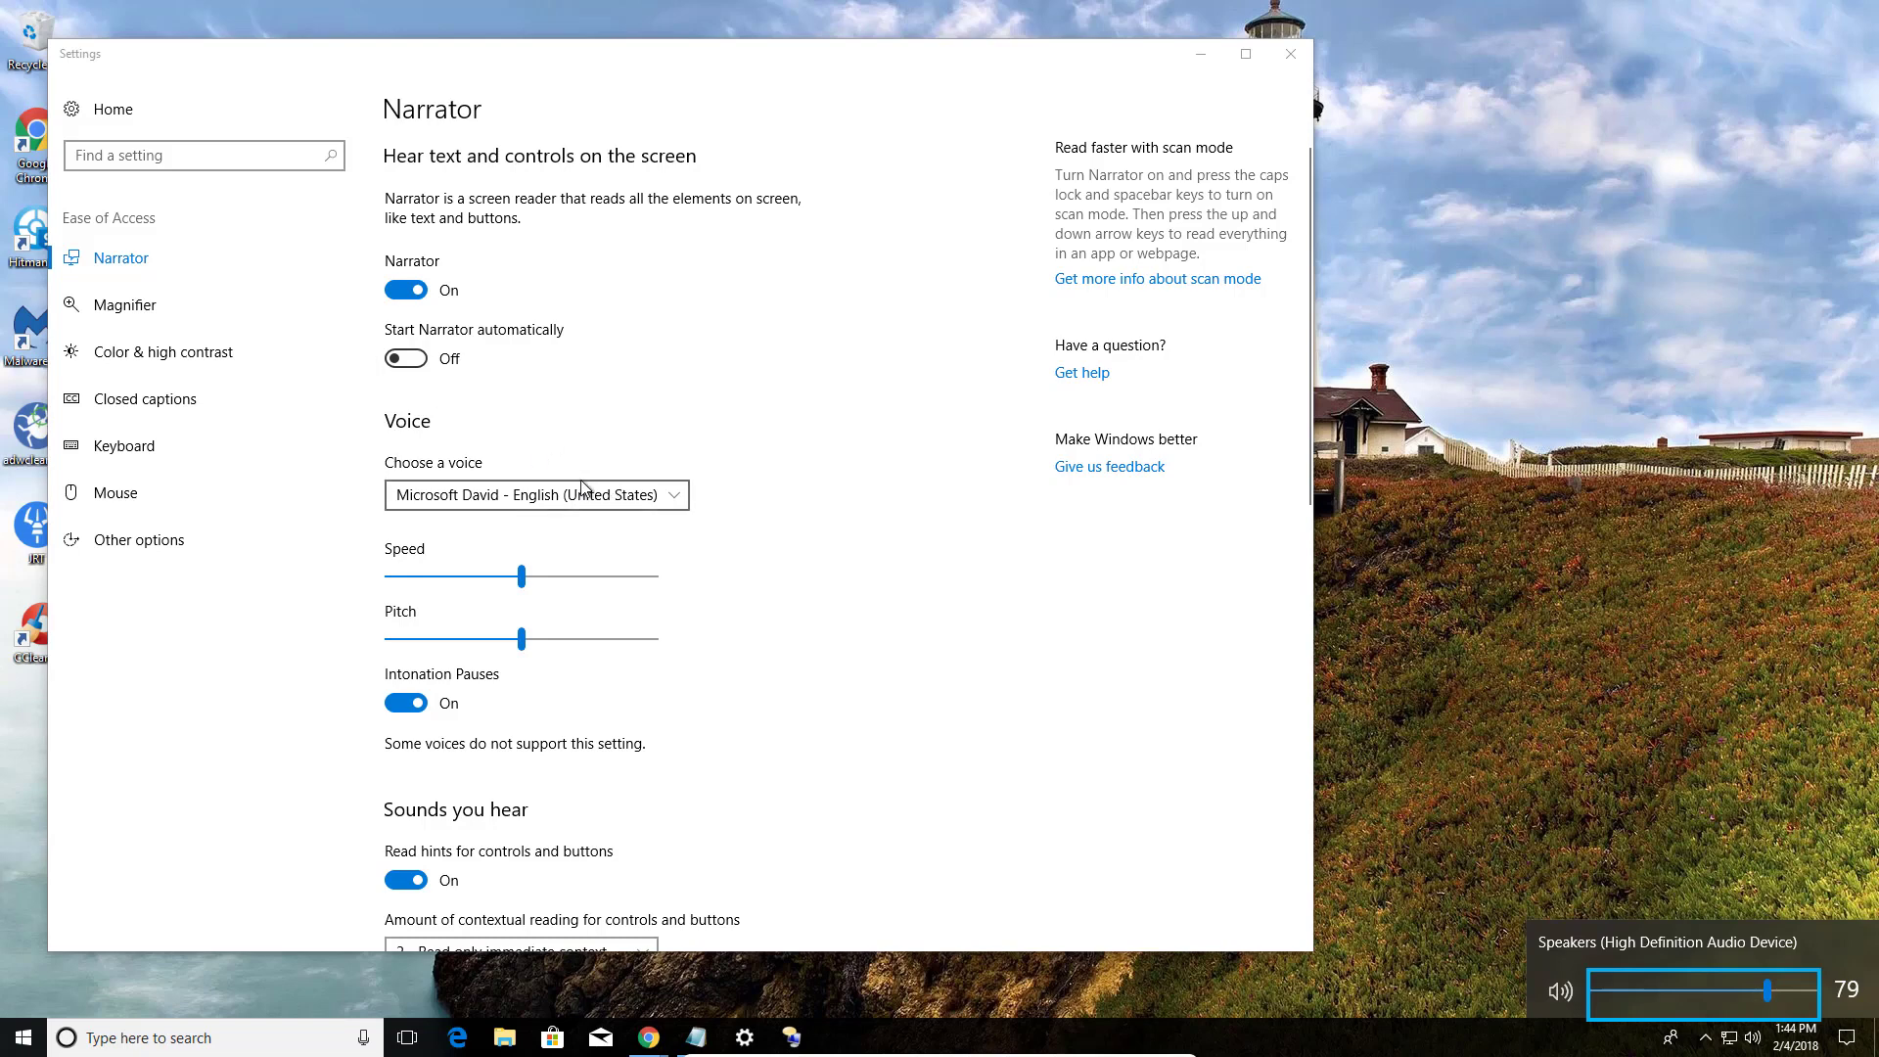
pyautogui.click(522, 394)
pyautogui.click(1752, 1037)
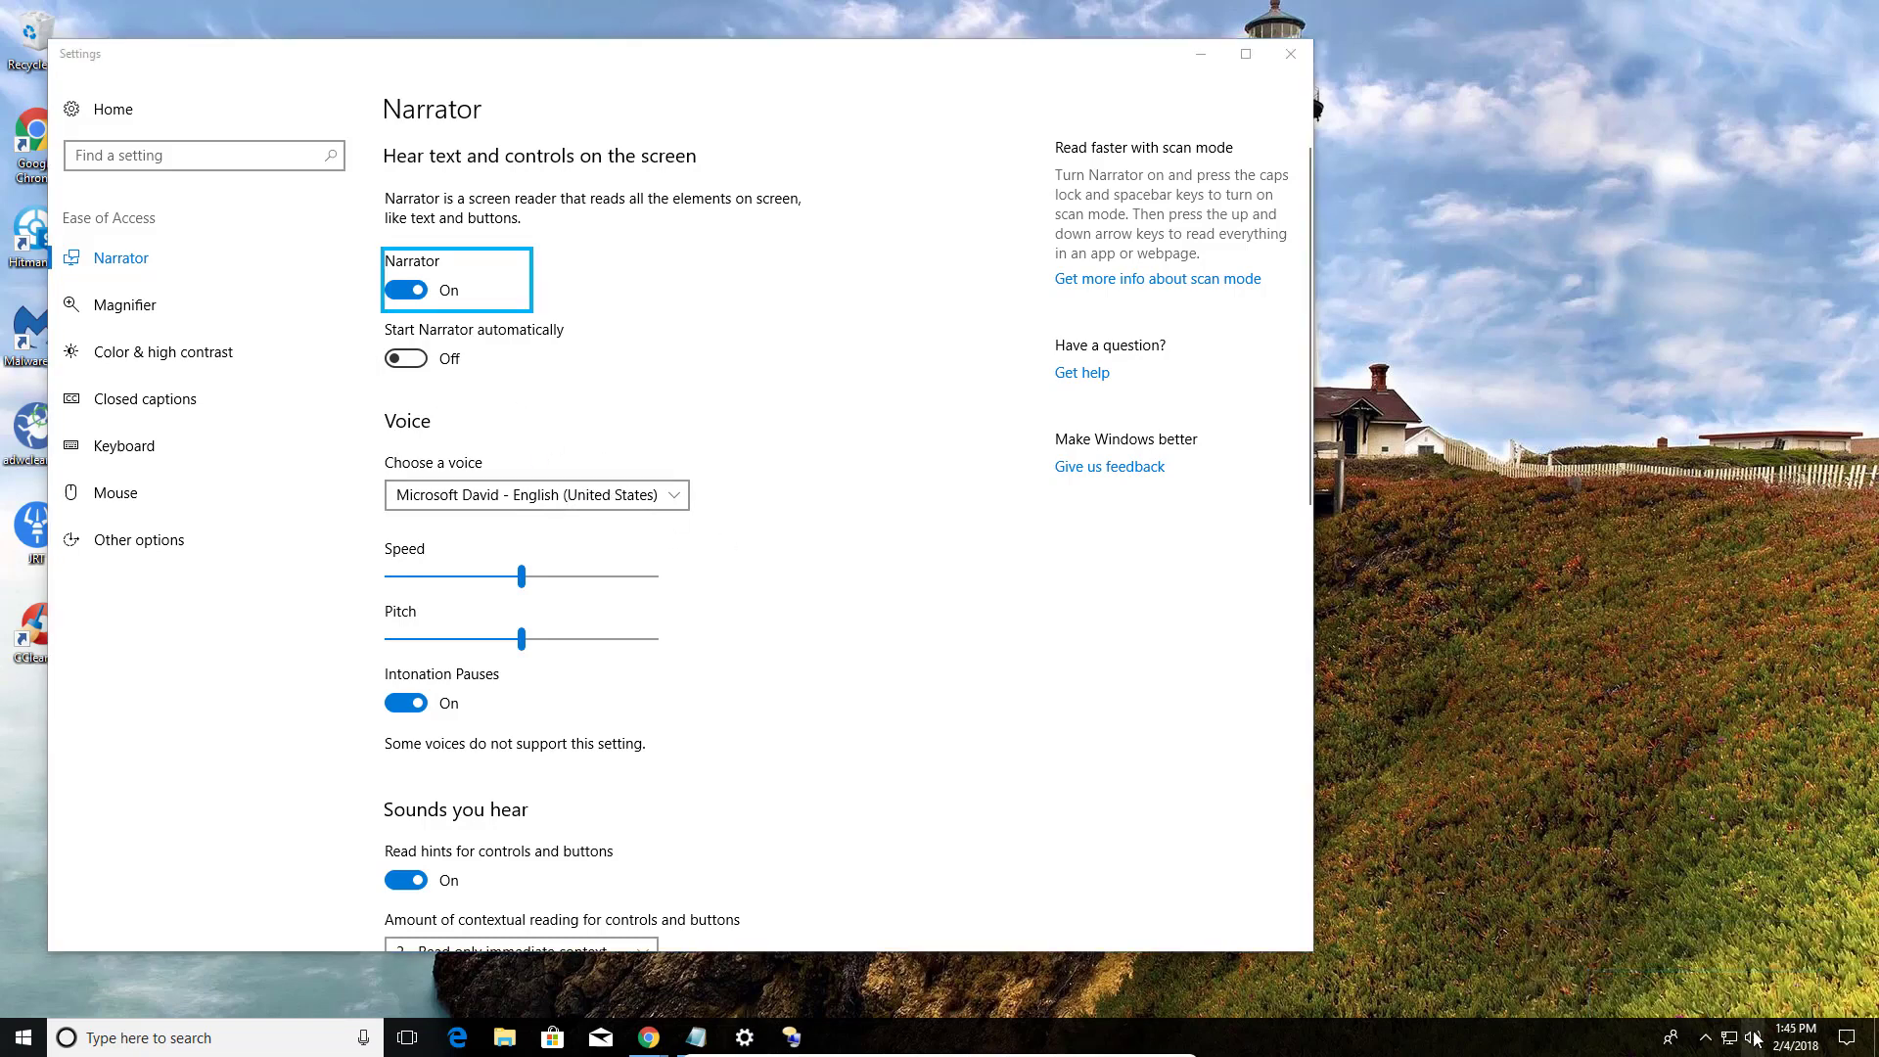
pyautogui.click(1560, 992)
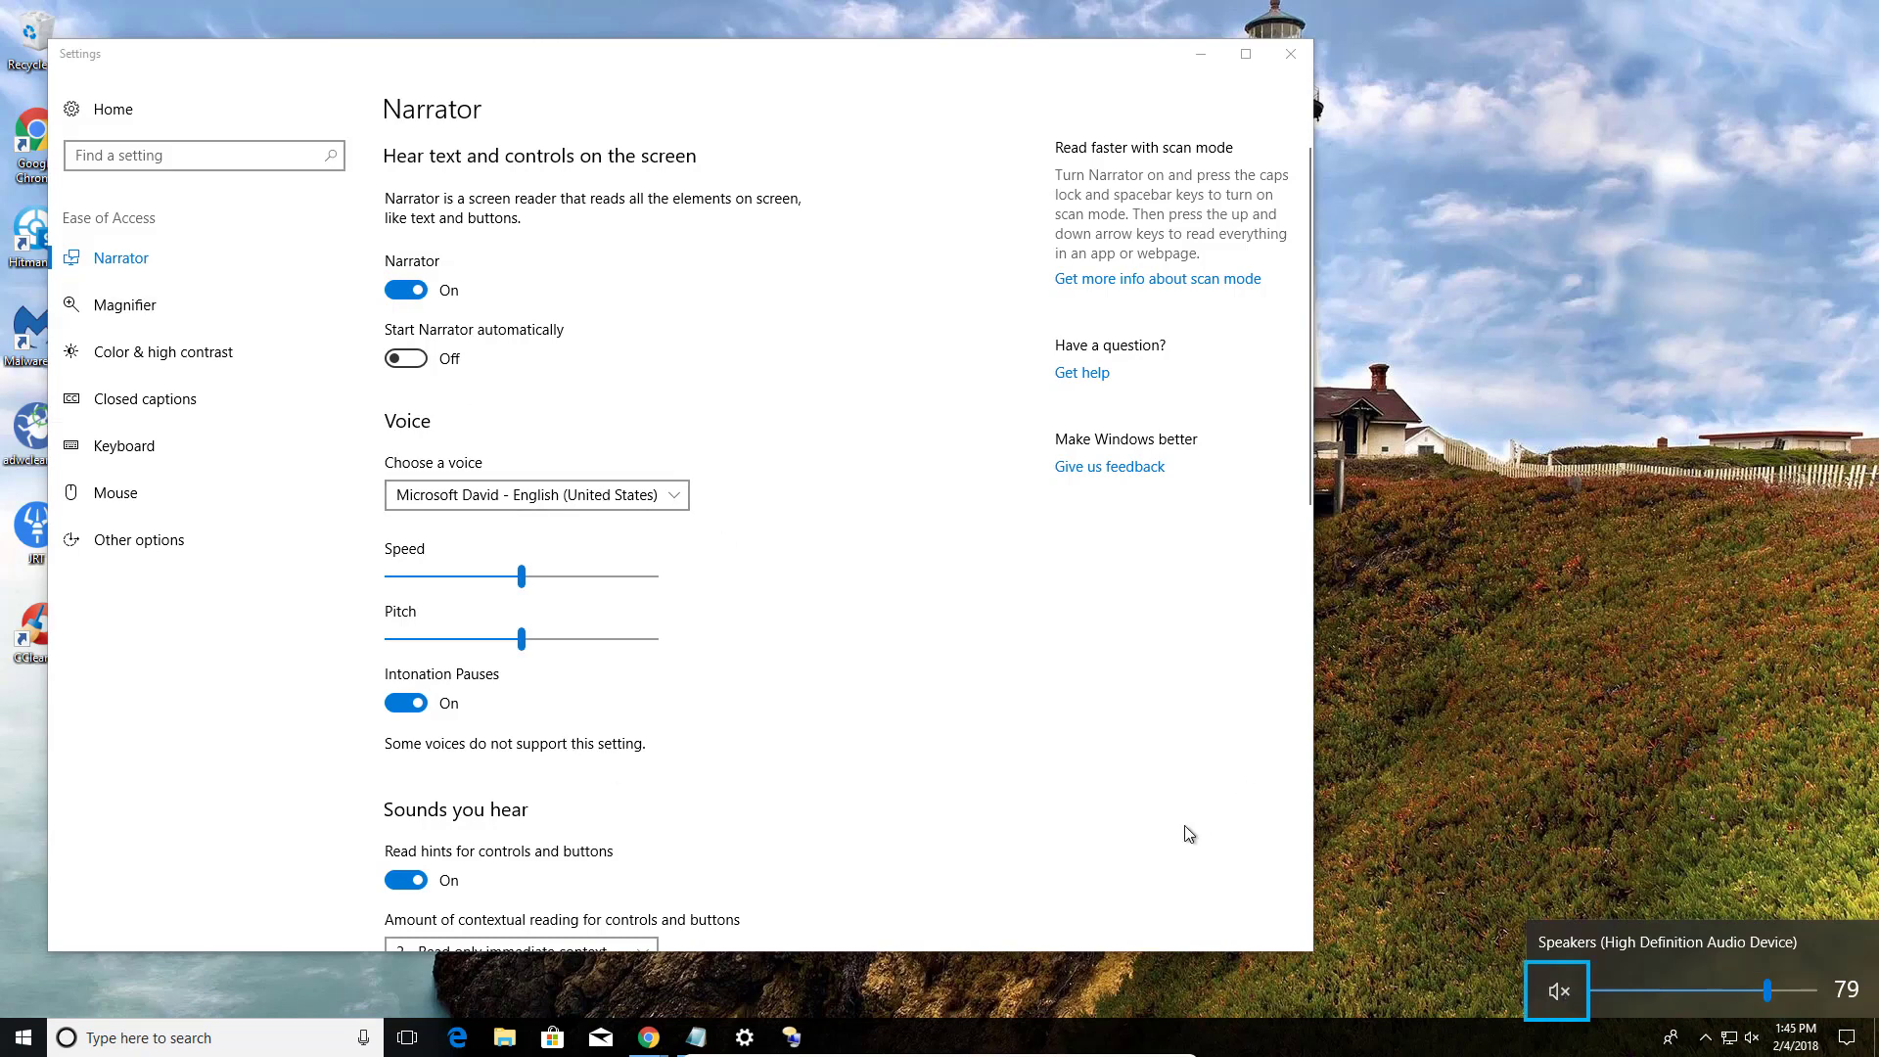
pyautogui.click(1292, 55)
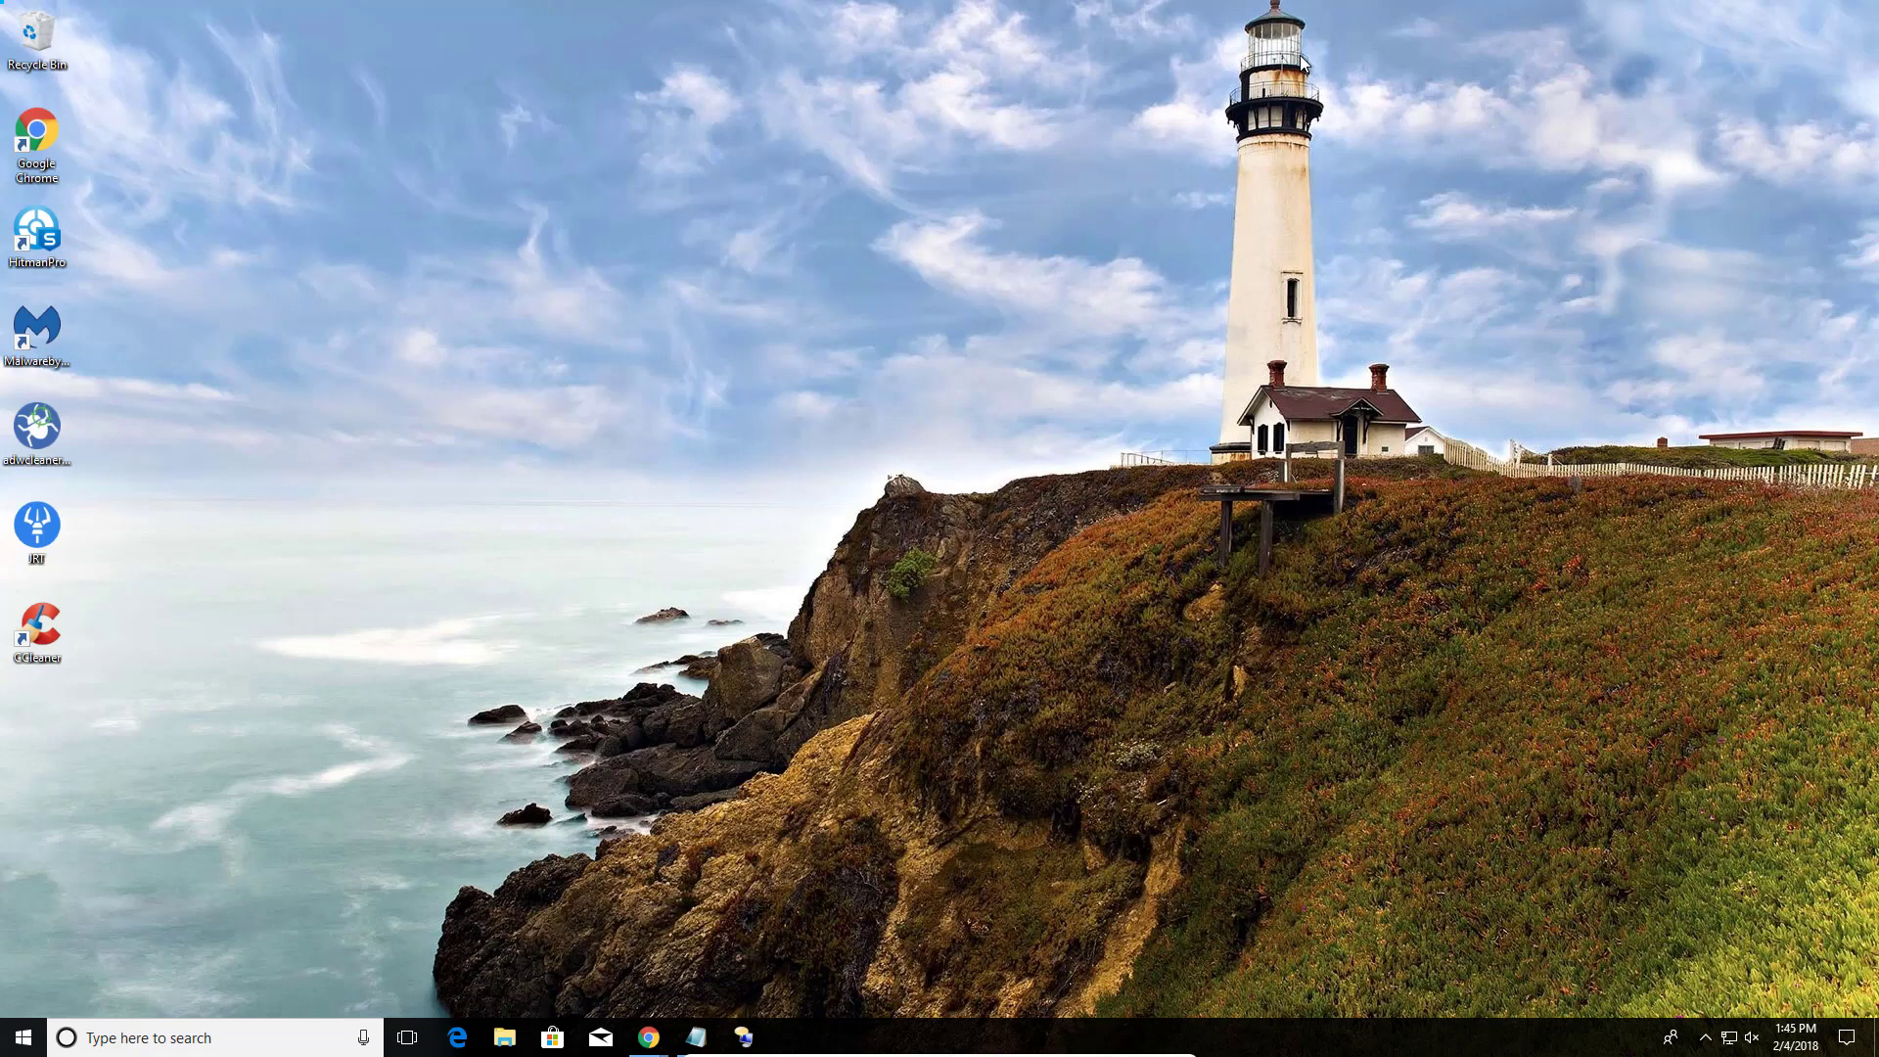
# Step: Bring the shortcuts guide forward from Chrome's taskbar previews and shut down Narrator
pyautogui.click(649, 1038)
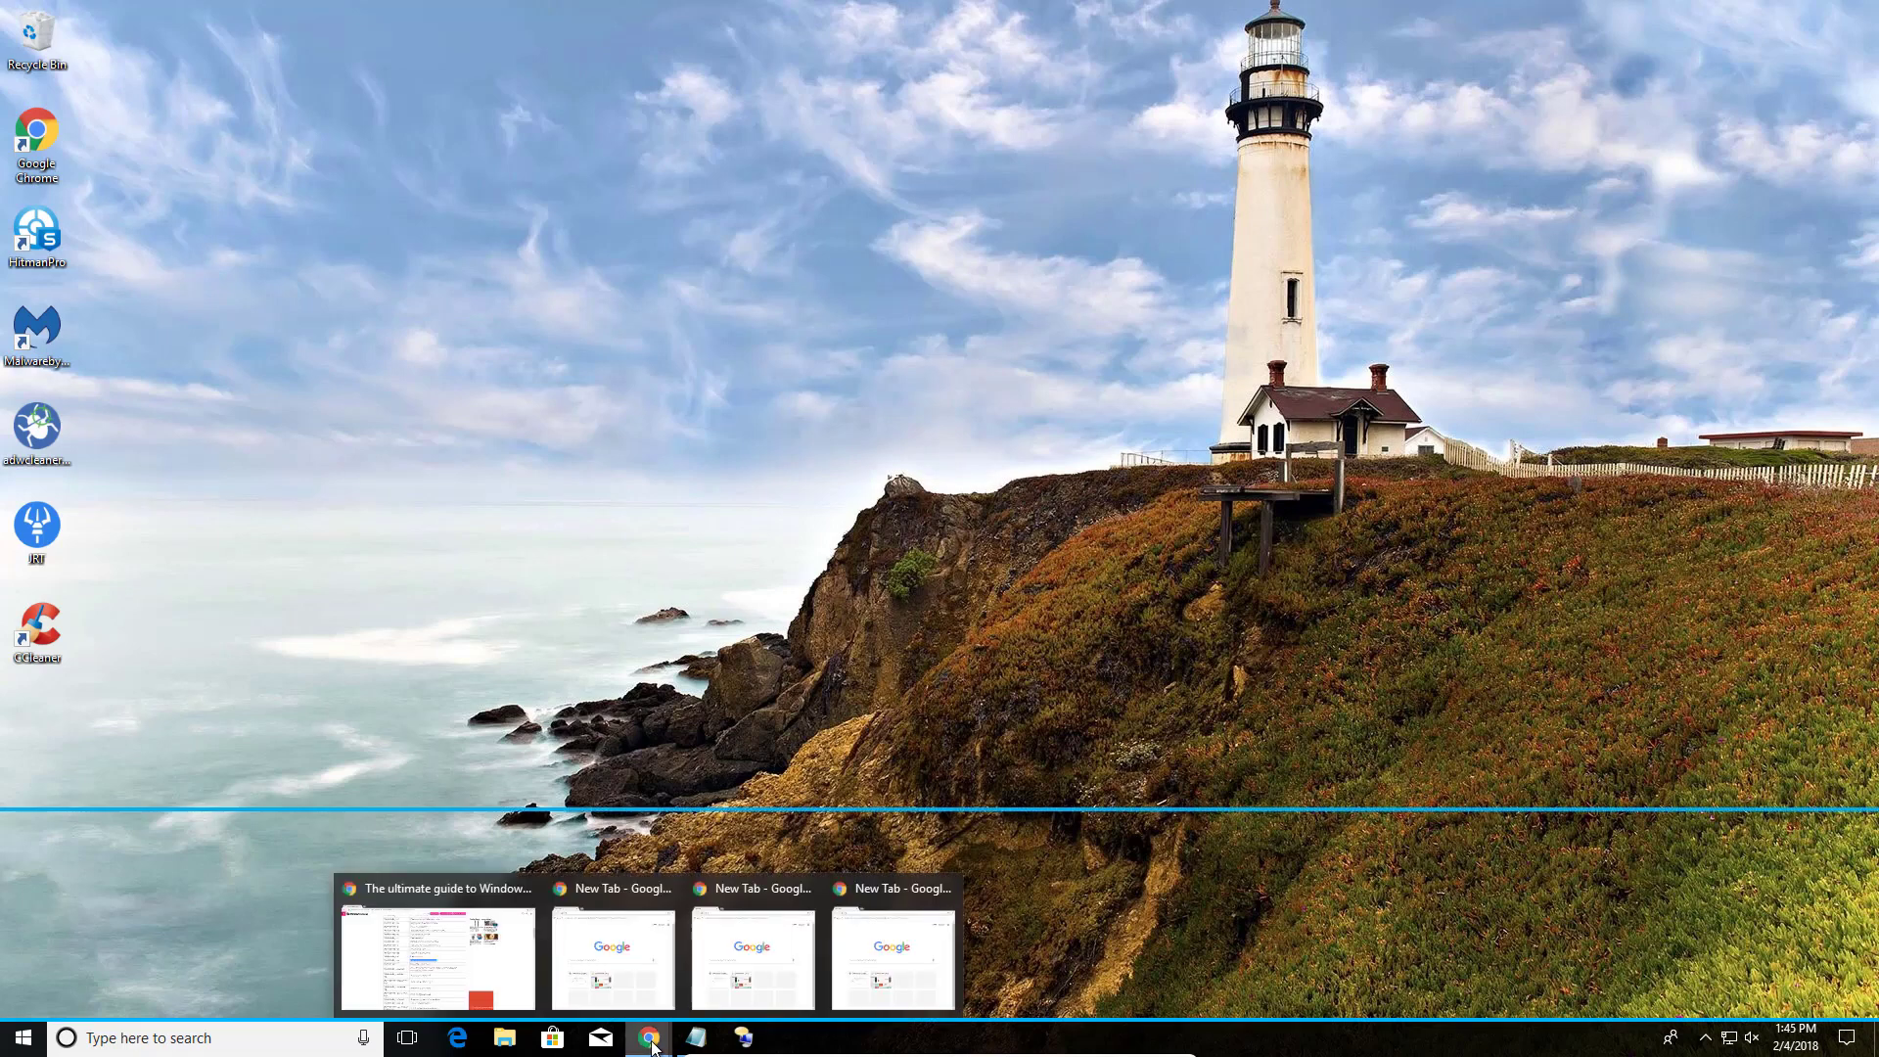
pyautogui.click(471, 965)
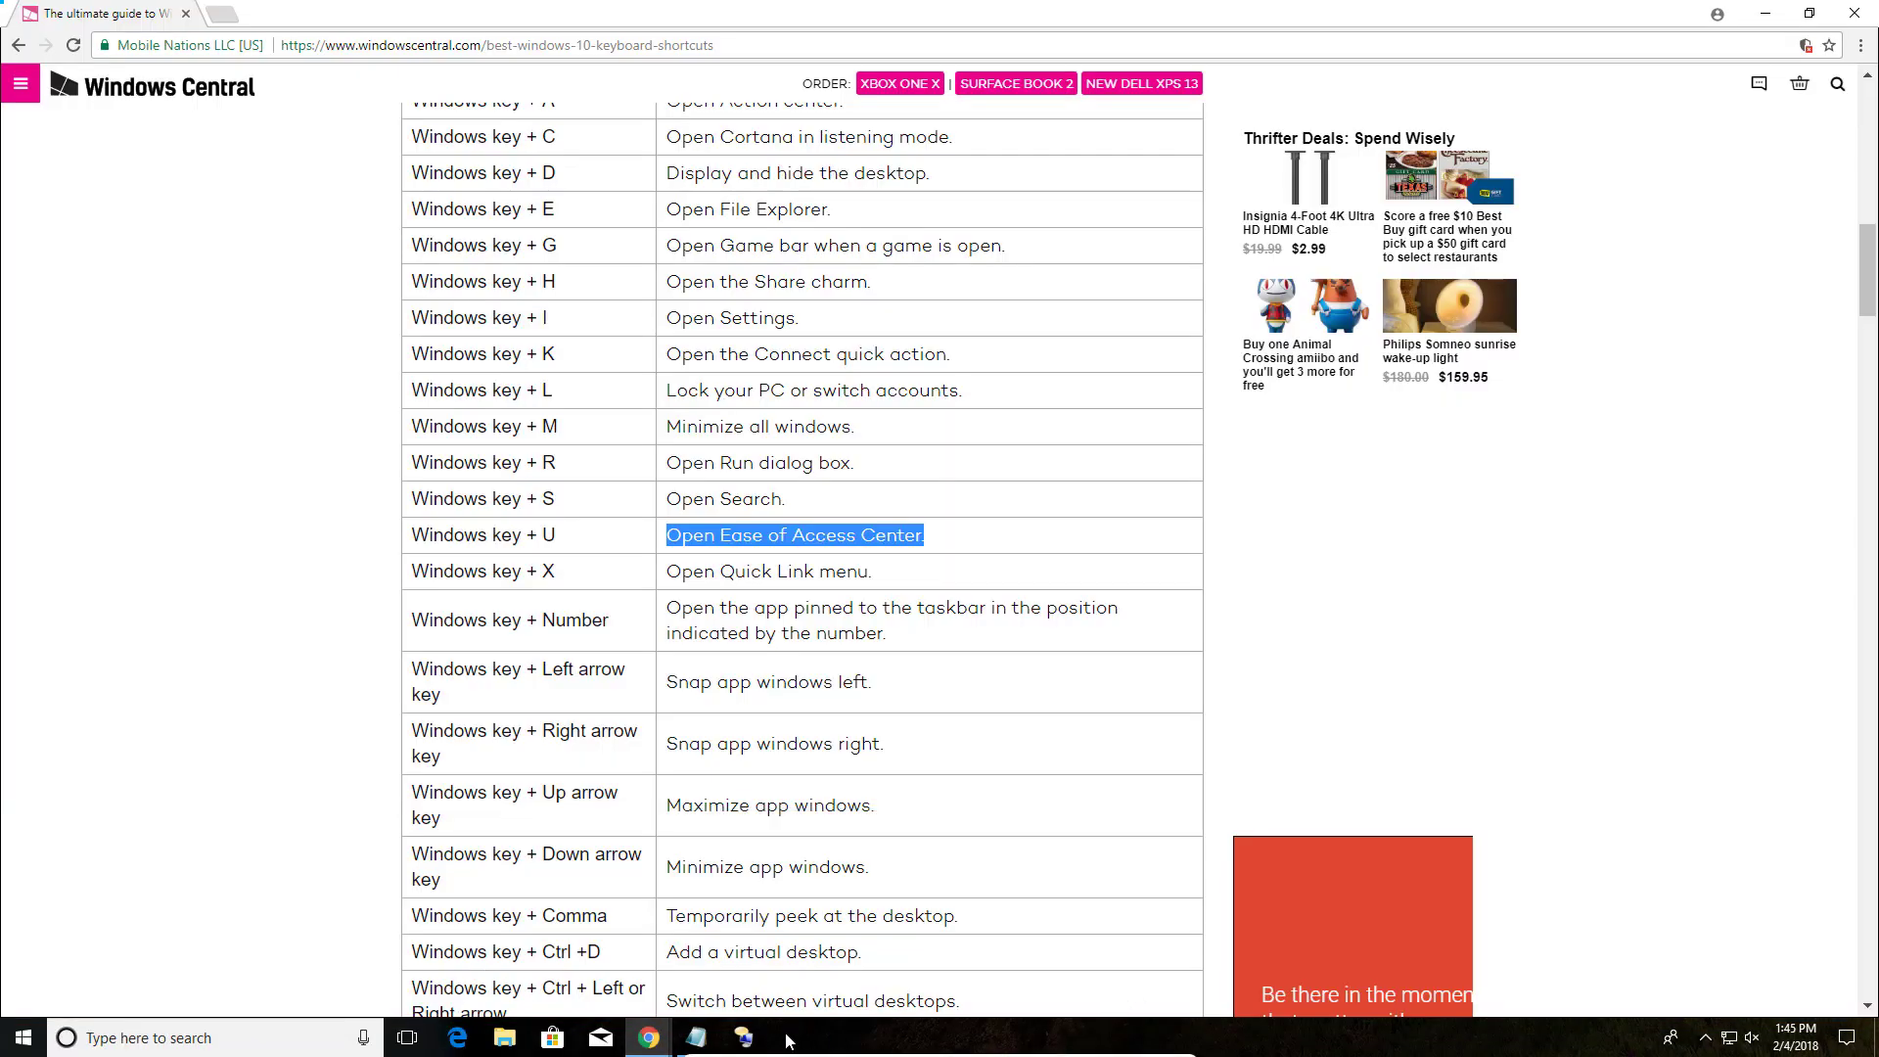
pyautogui.click(737, 998)
# Step: Snap the shortcuts guide left with Win+Left and choose the 'New Tab - Google Chrome' thumbnail for the right half
pyautogui.press('super+Left')
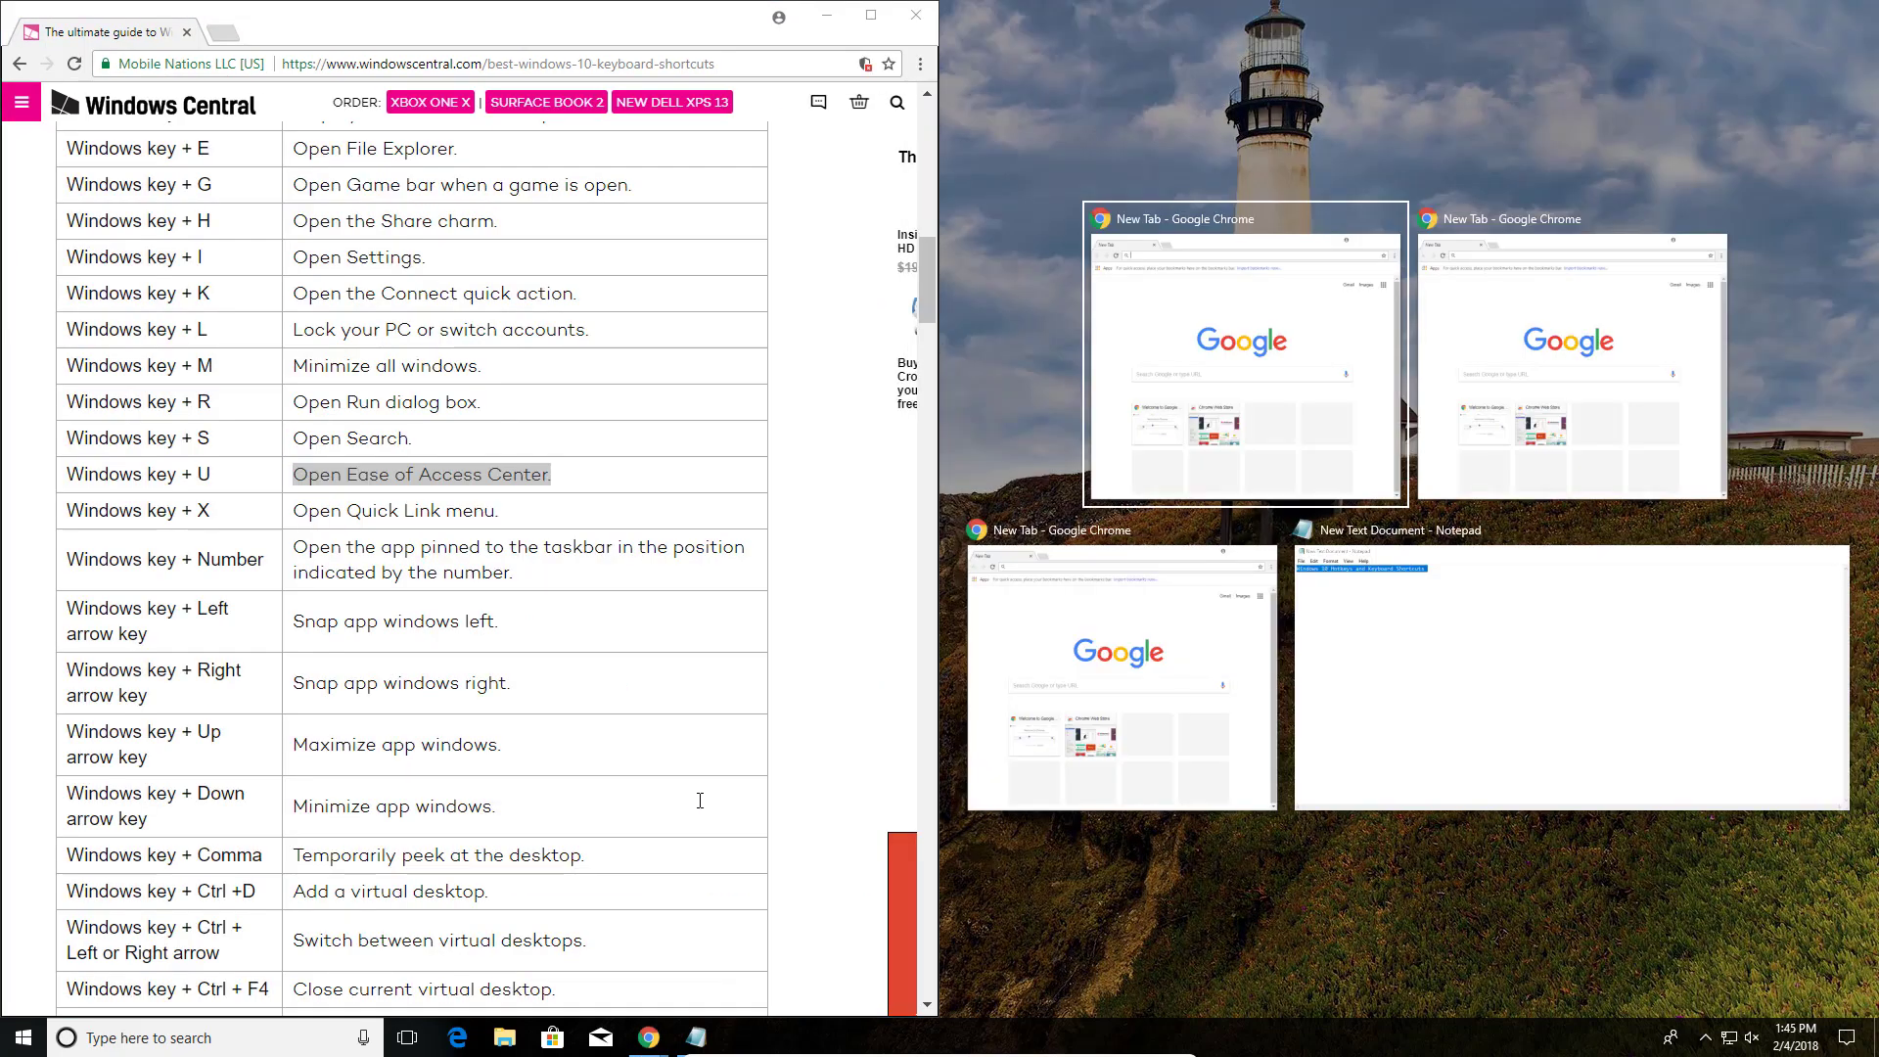
pyautogui.click(1195, 370)
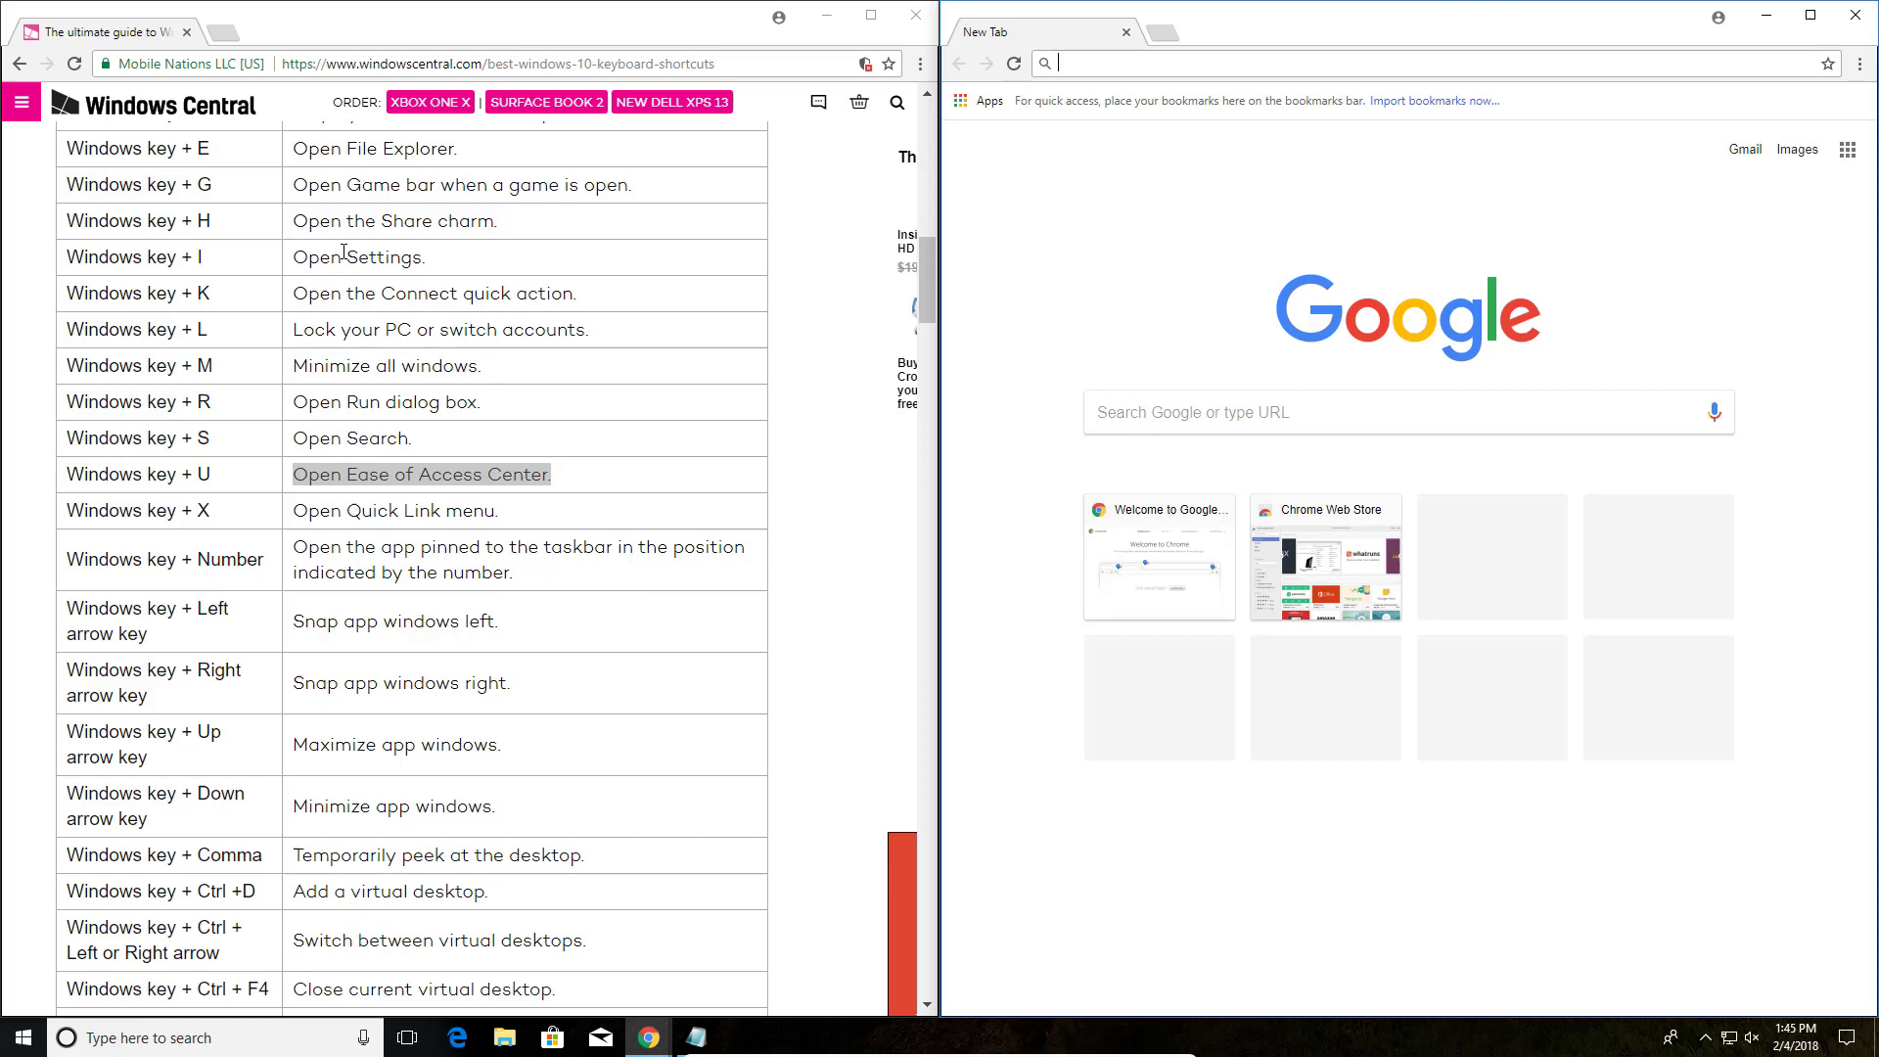
# Step: Open Settings with Win+I, then close both Chrome windows and Settings
pyautogui.press('super+i')
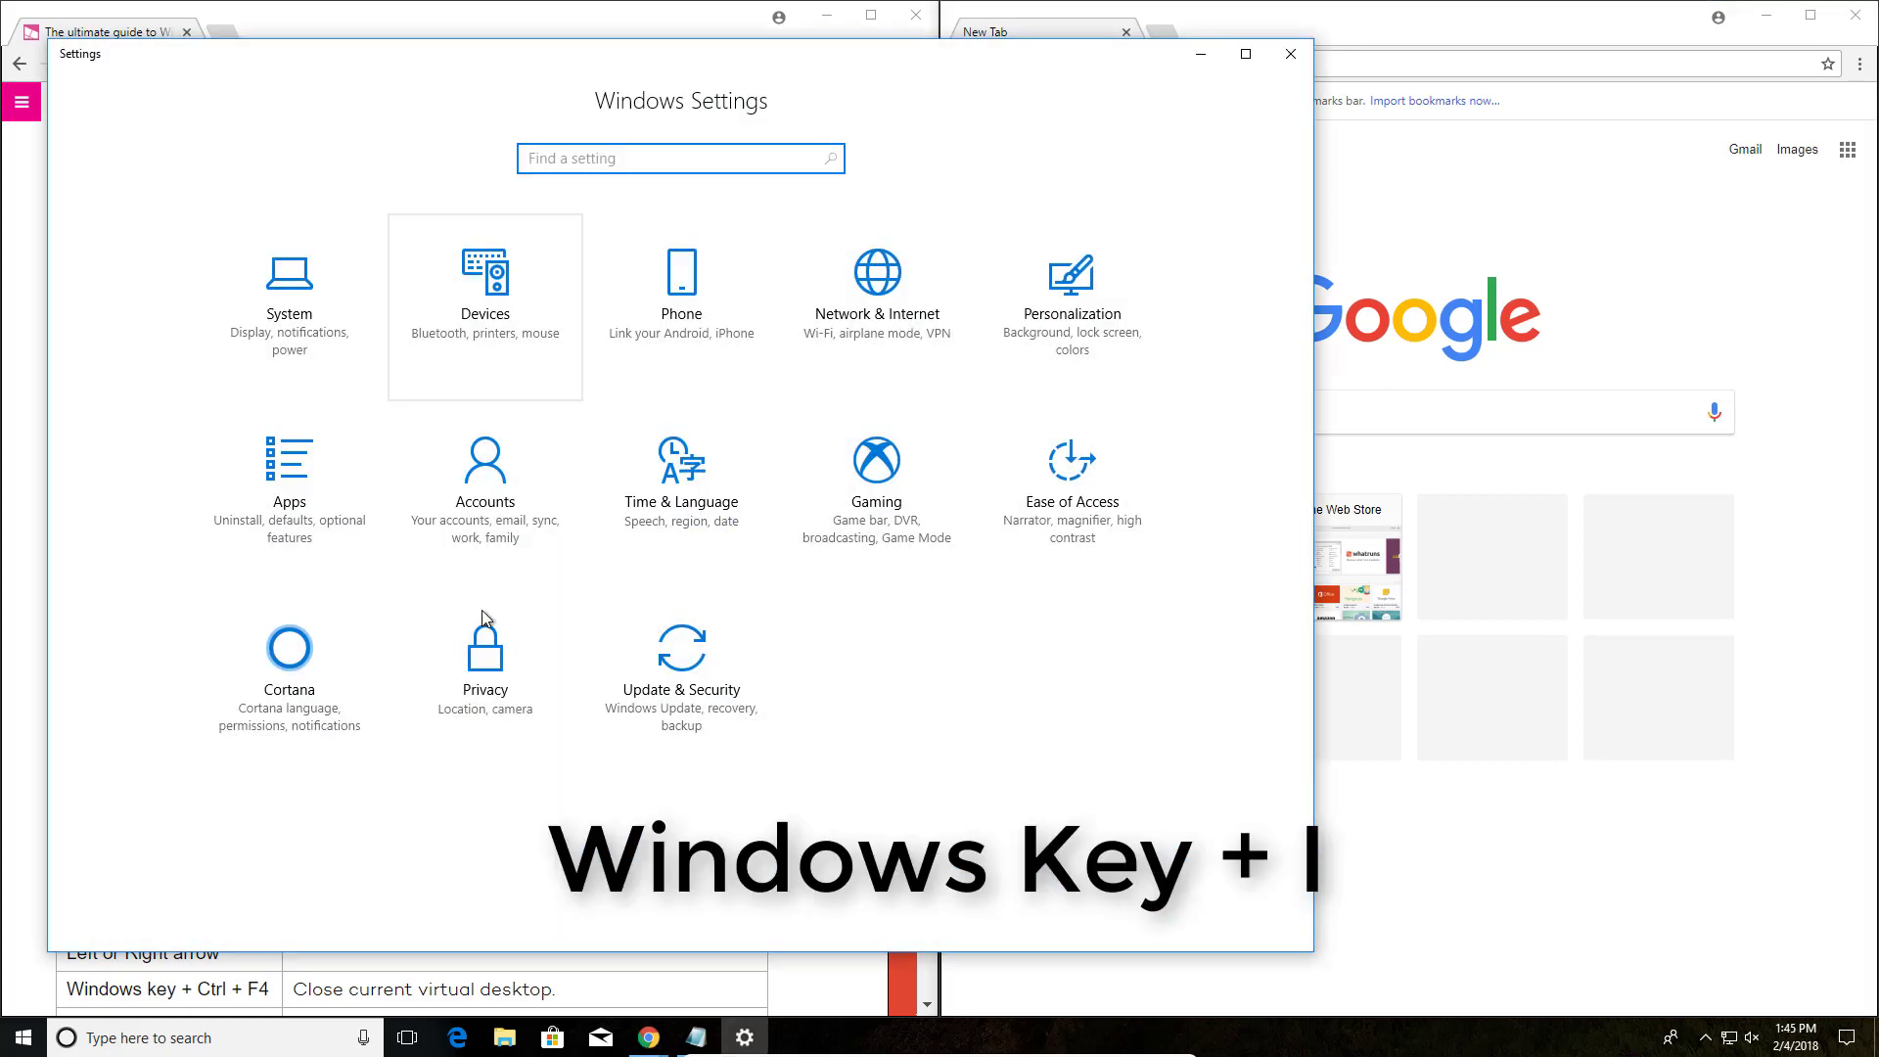
pyautogui.click(1854, 15)
pyautogui.click(916, 15)
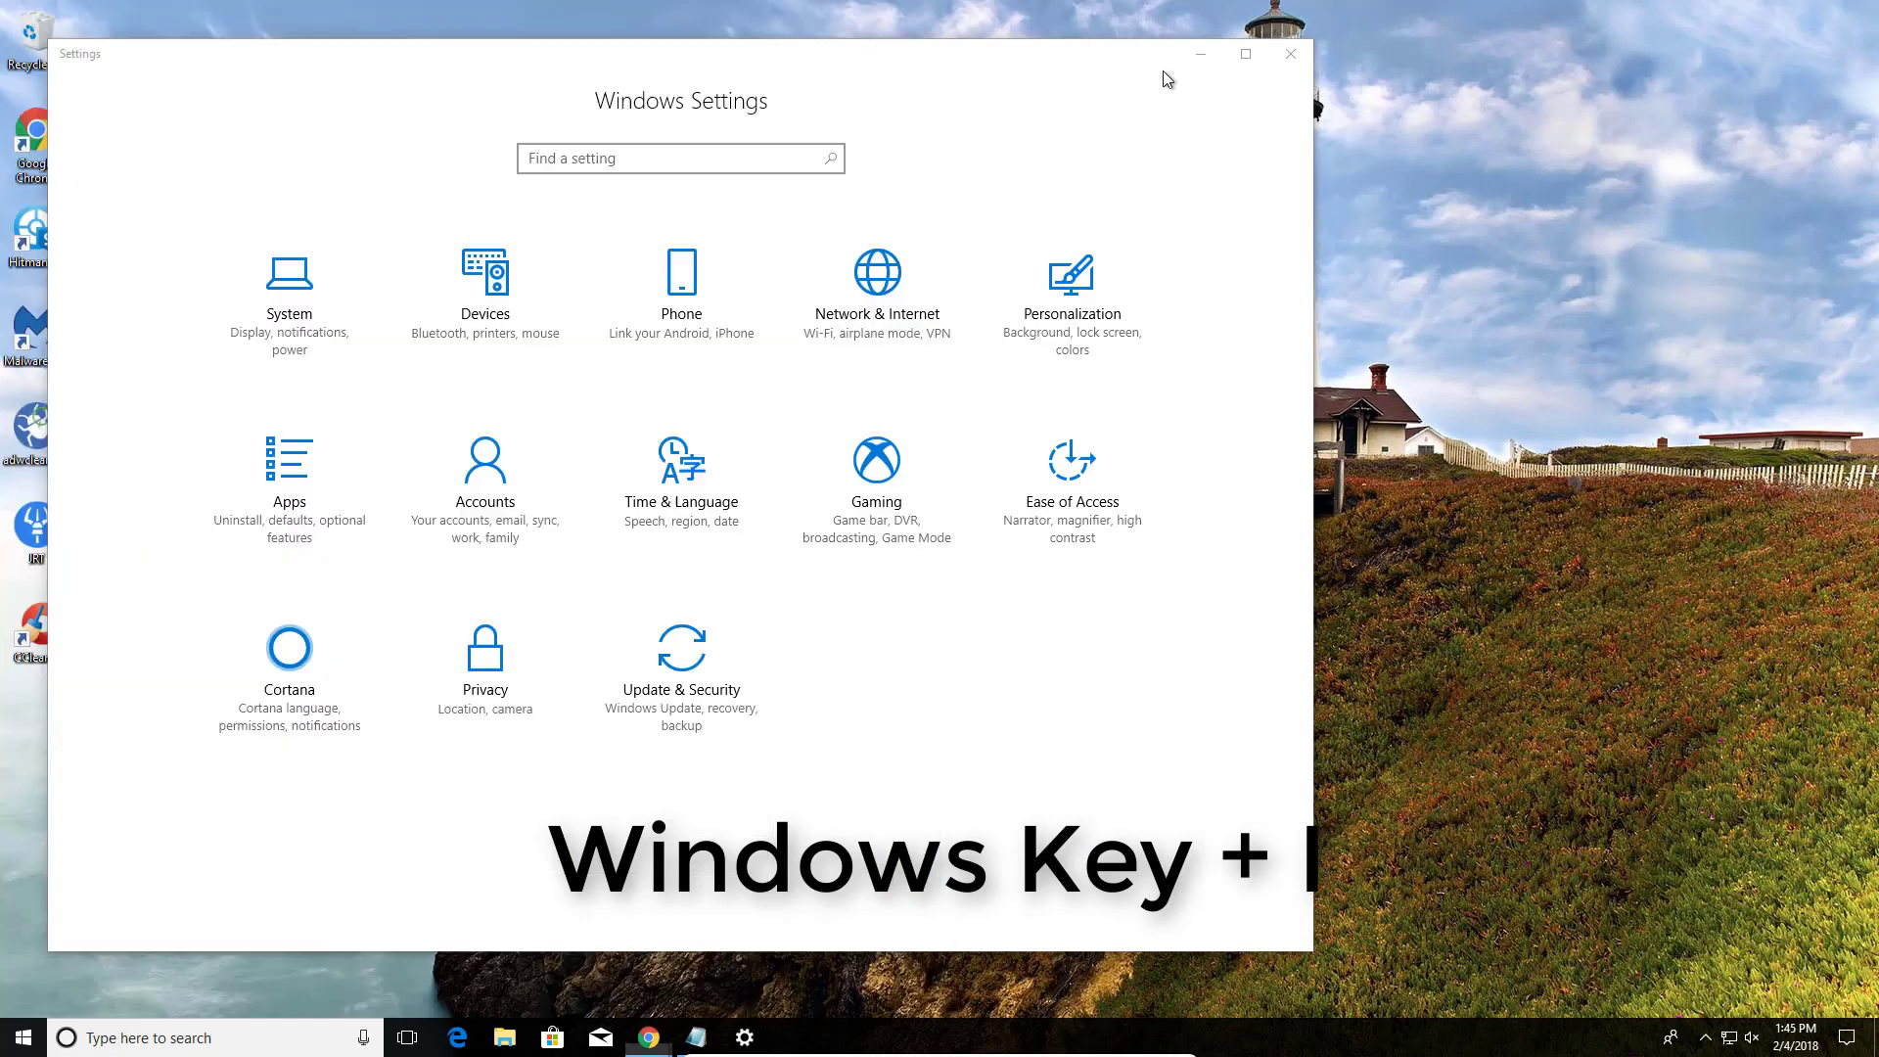
pyautogui.click(1290, 56)
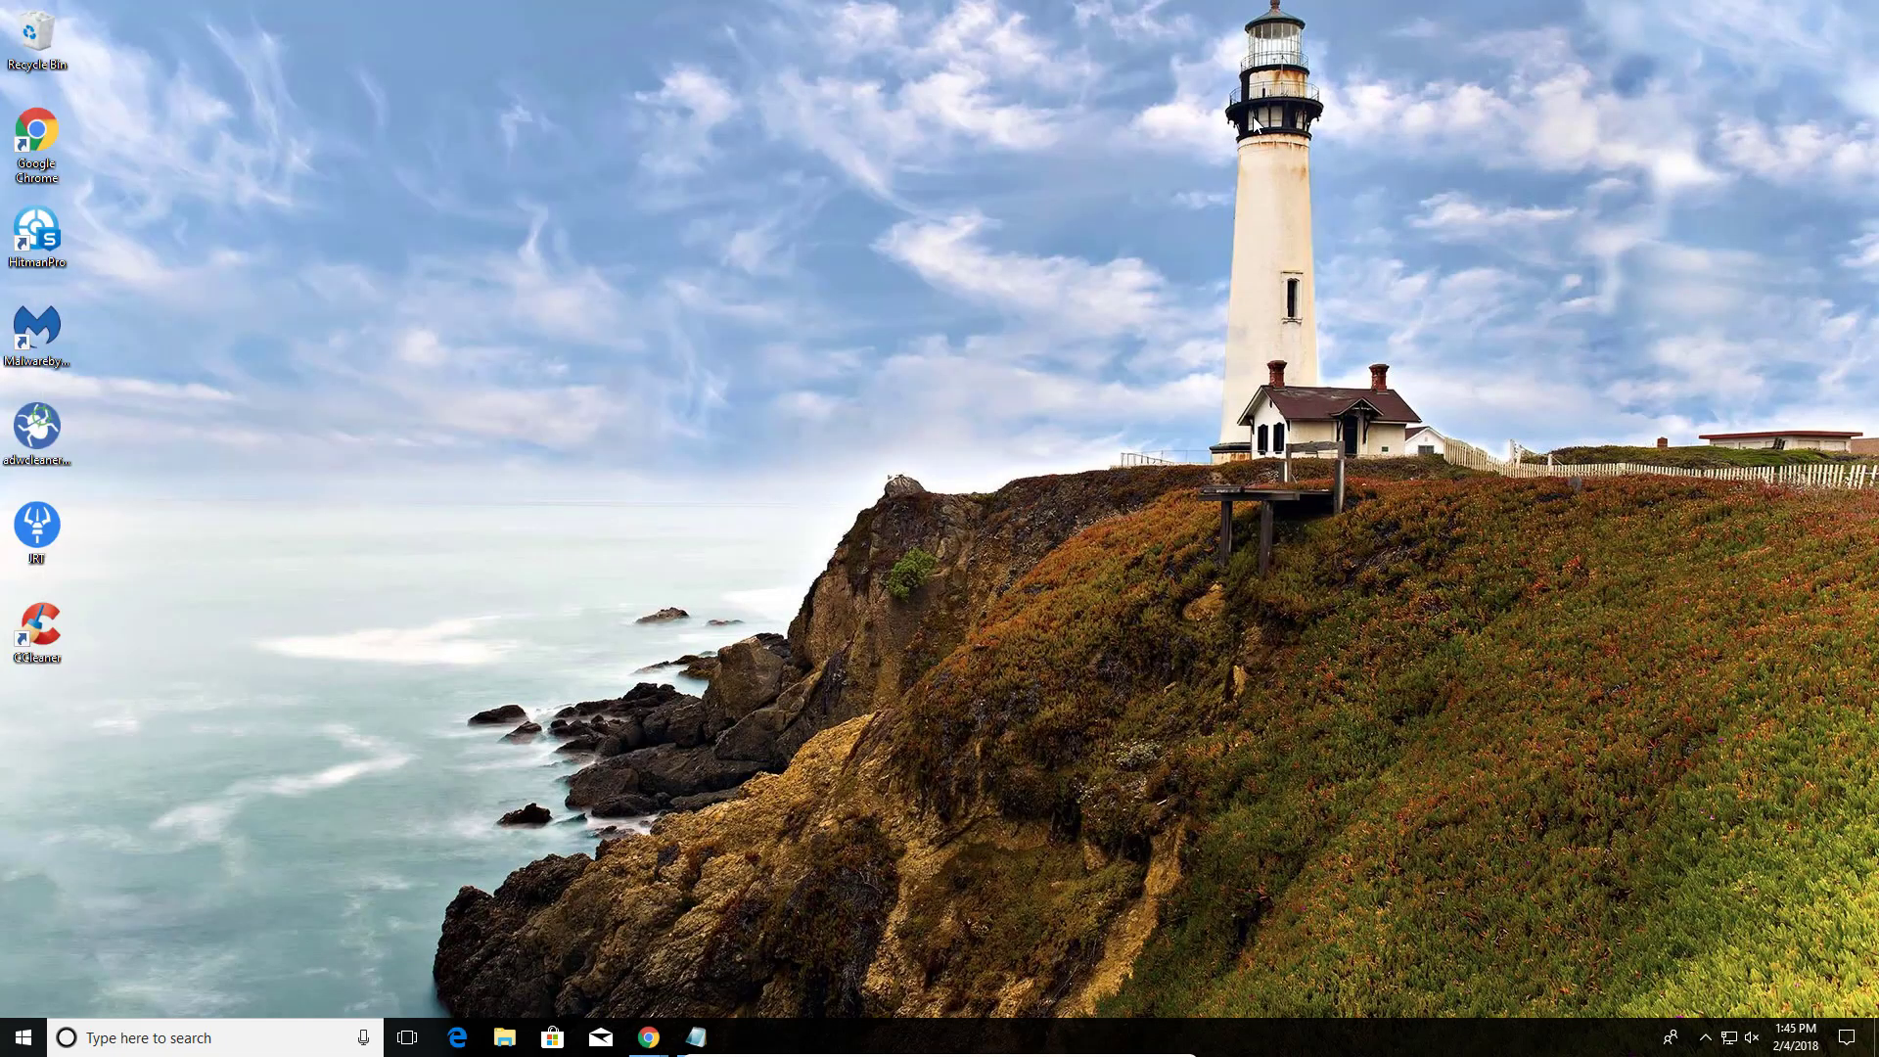
# Step: Reopen Settings, view Update & Security's Windows Update page, then close Settings
pyautogui.press('super+i')
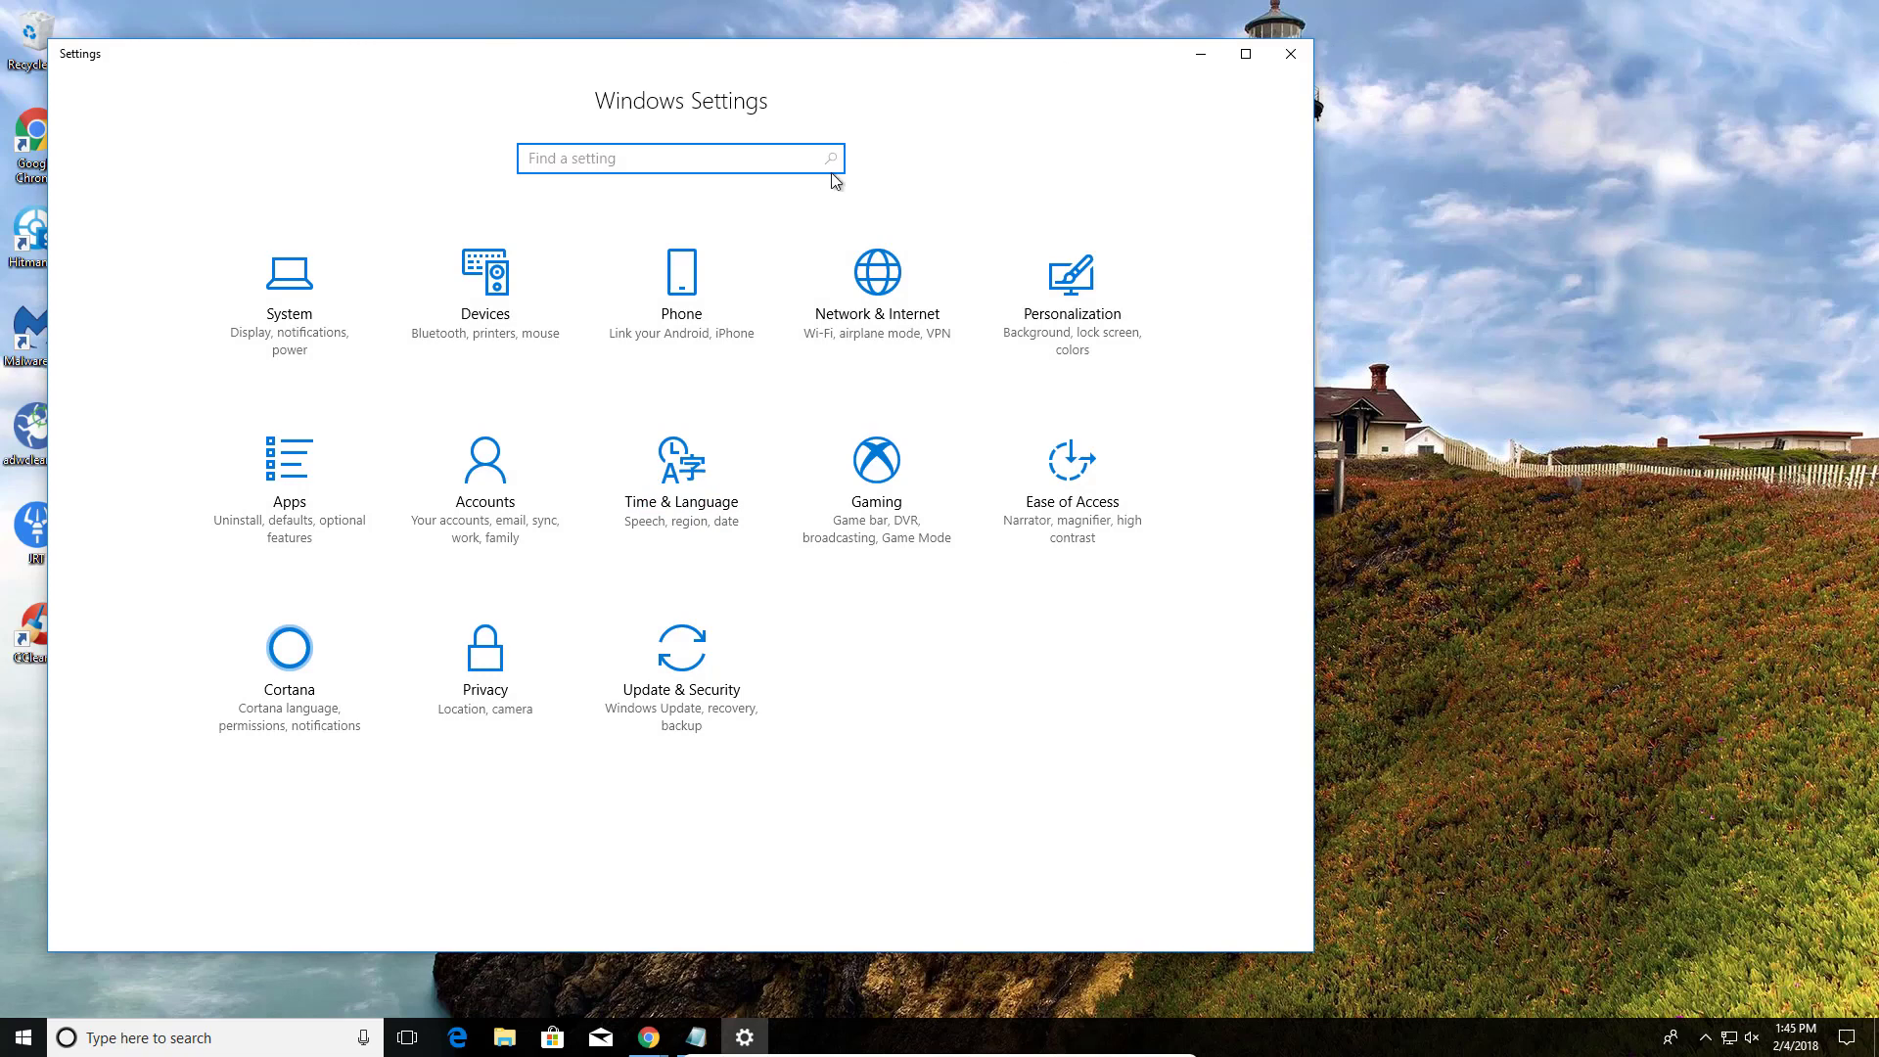
pyautogui.click(669, 652)
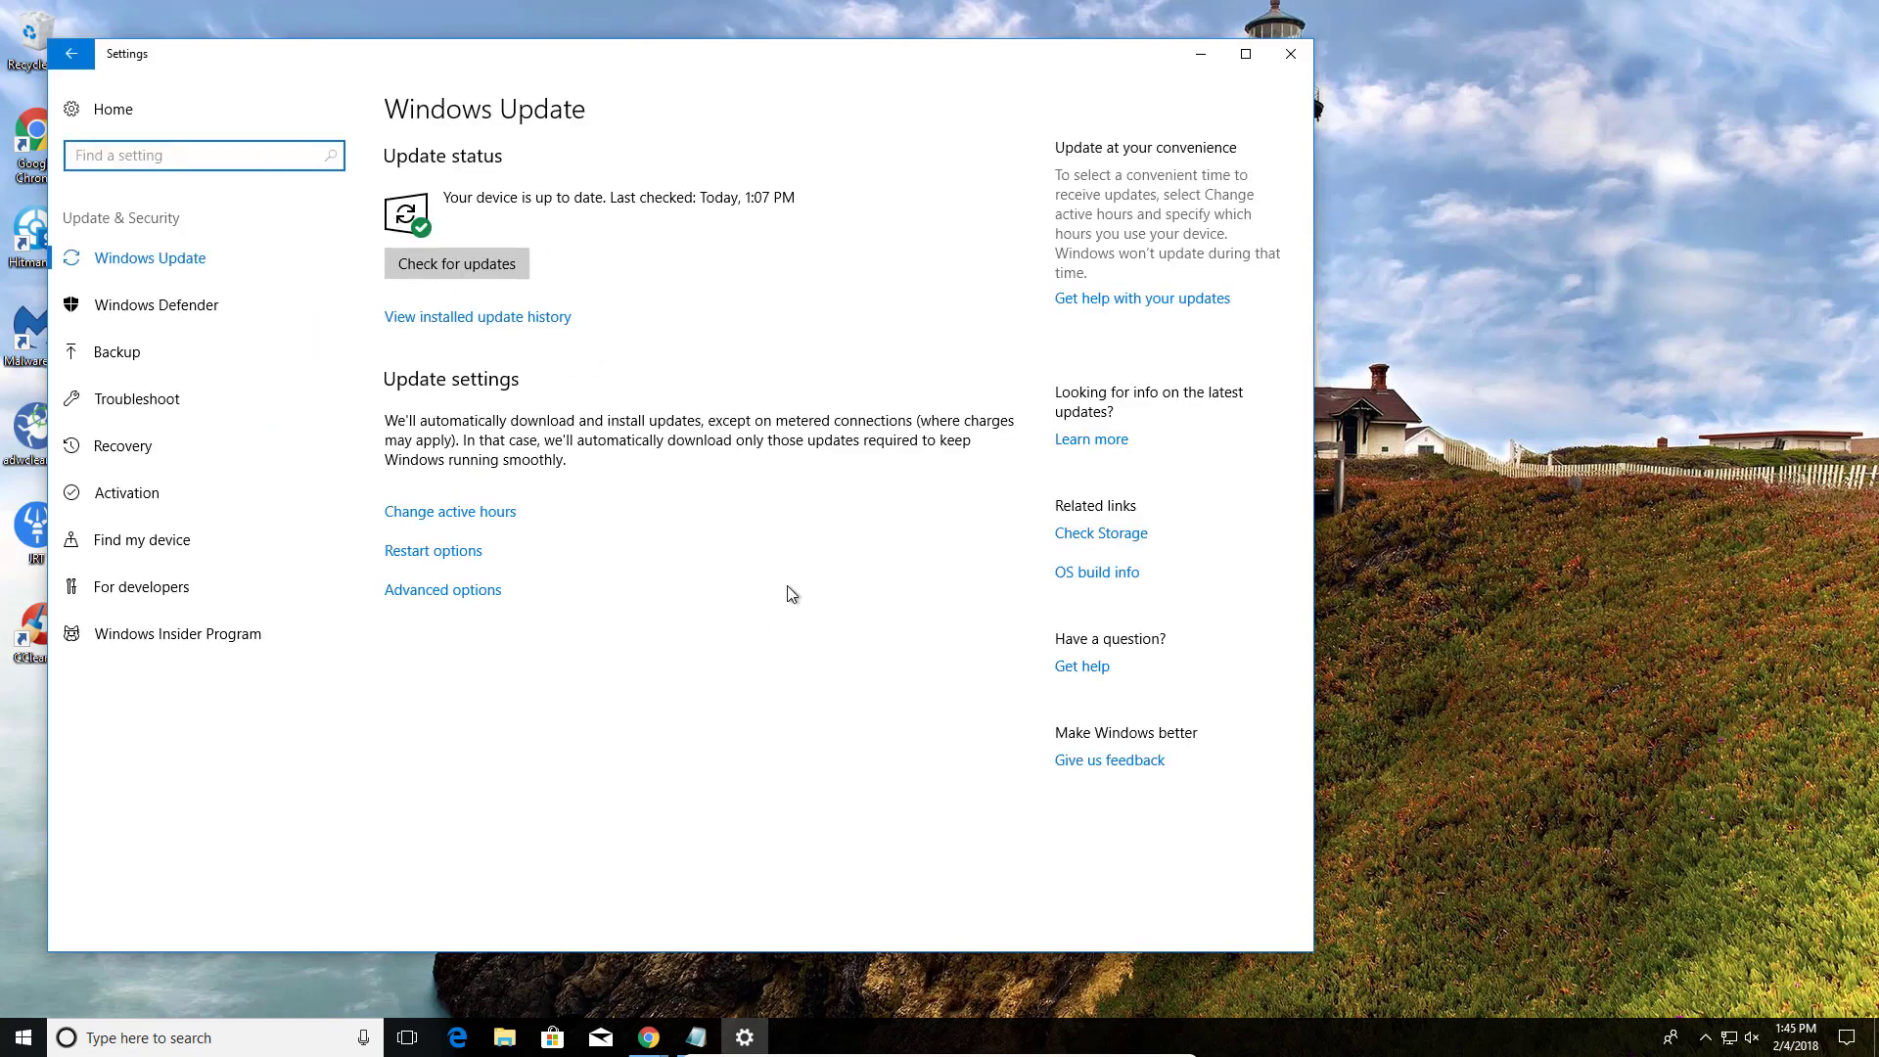
pyautogui.click(1291, 54)
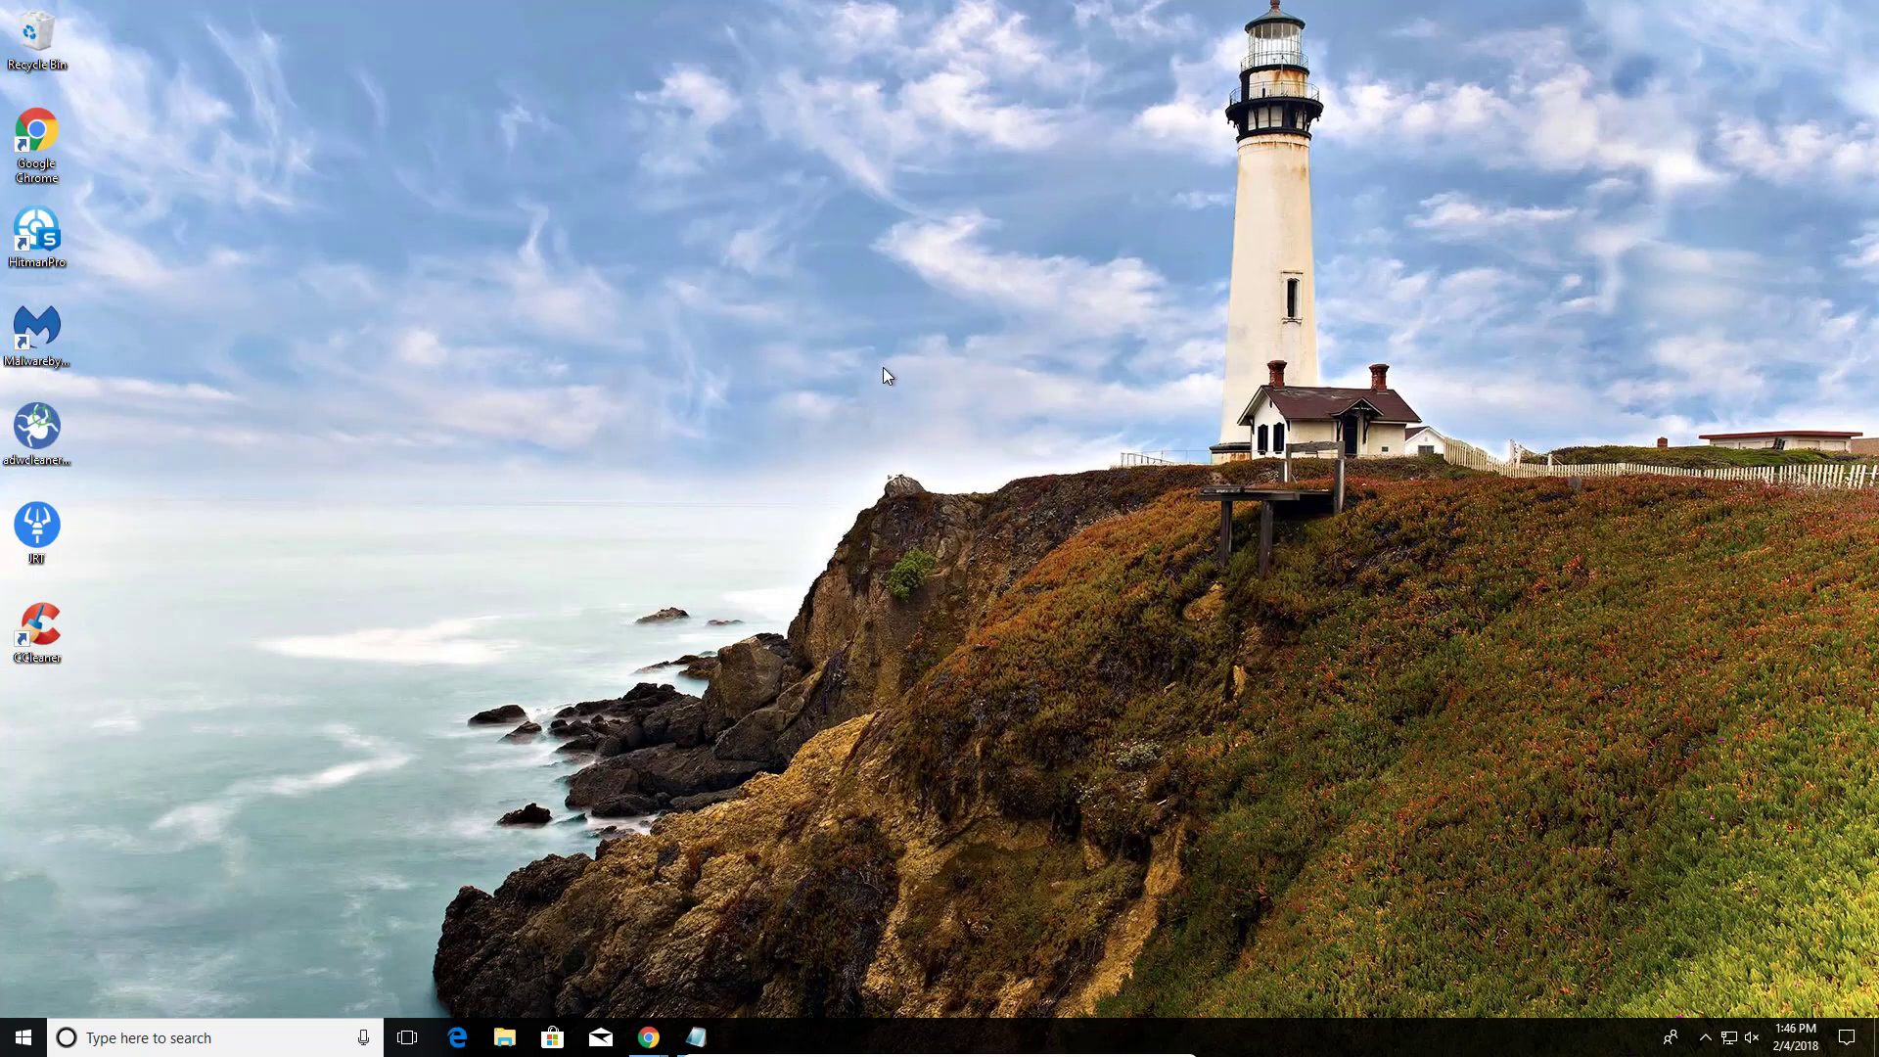
pyautogui.moveTo(649, 1036)
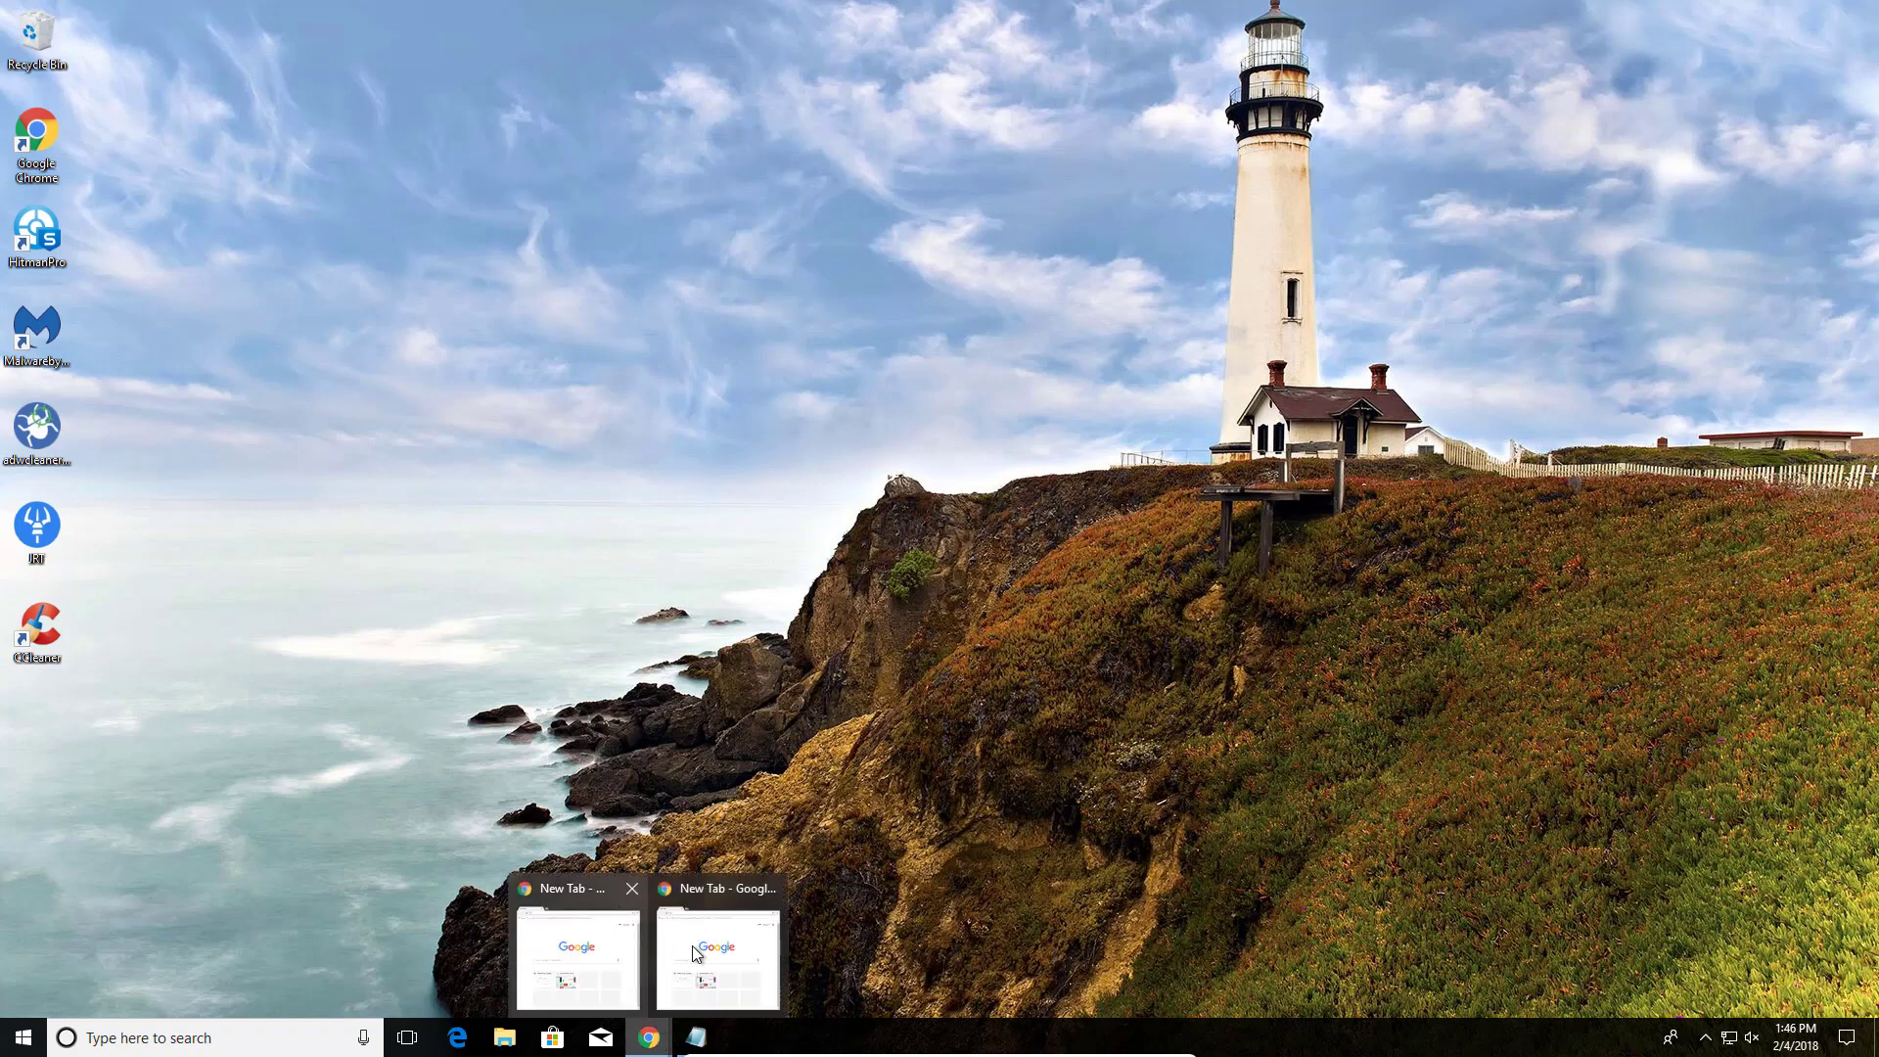